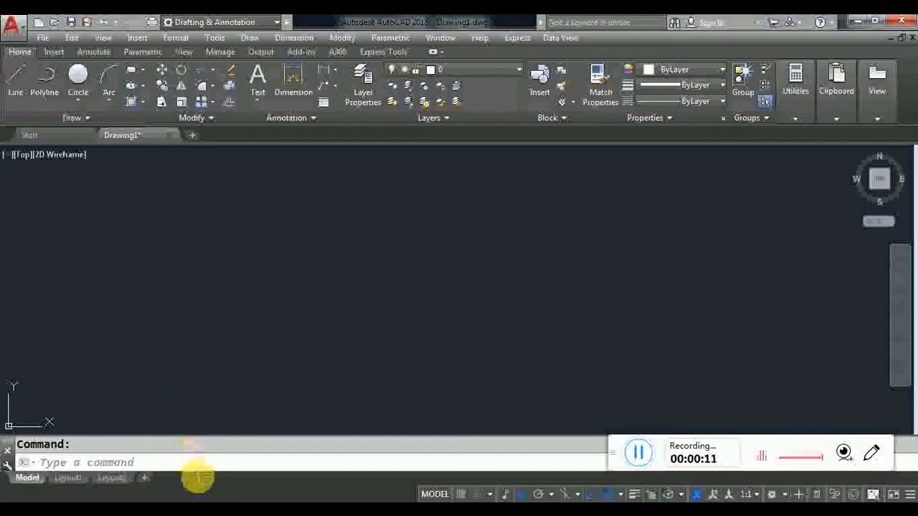
# Step: Draw a horizontal line 10 units long in the empty drawing area
pyautogui.write('l')
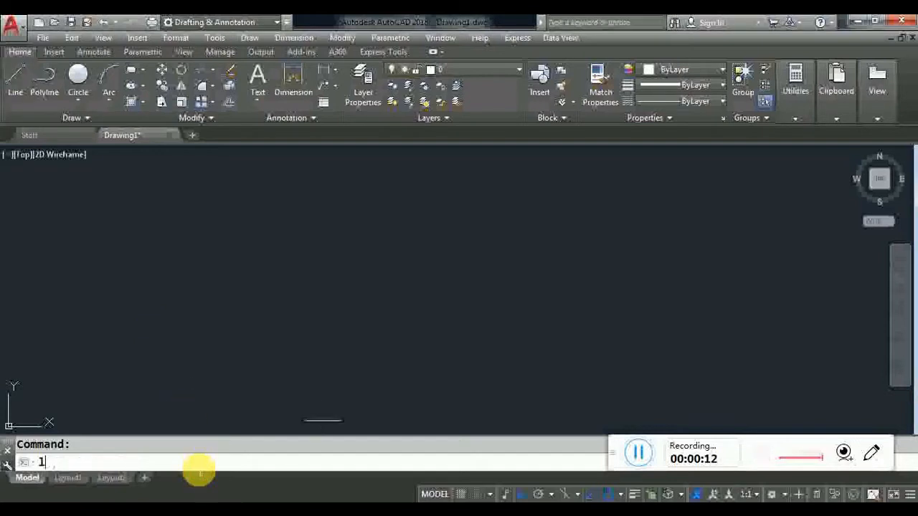
pyautogui.press('Return')
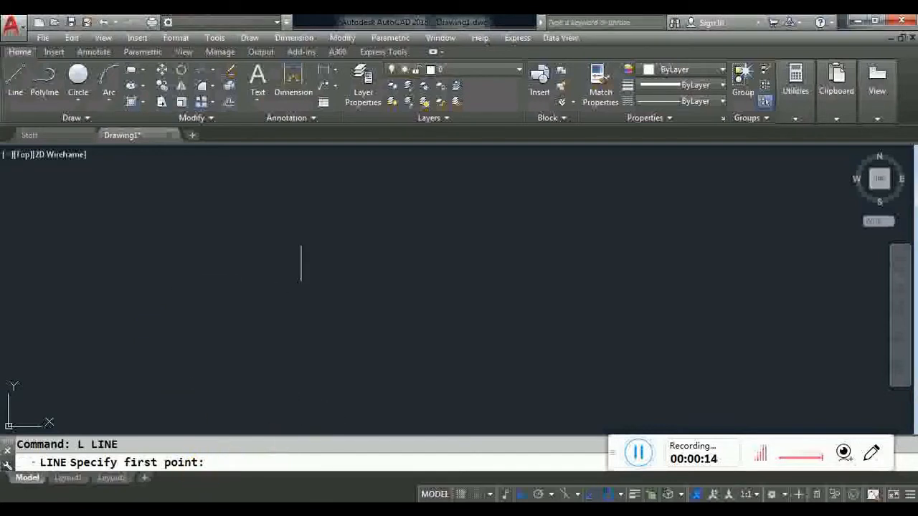
pyautogui.click(288, 268)
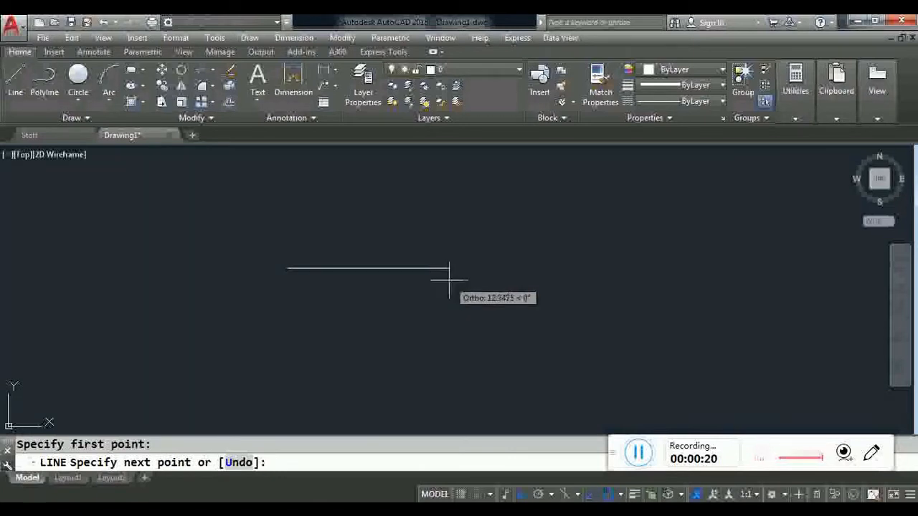
pyautogui.write('10')
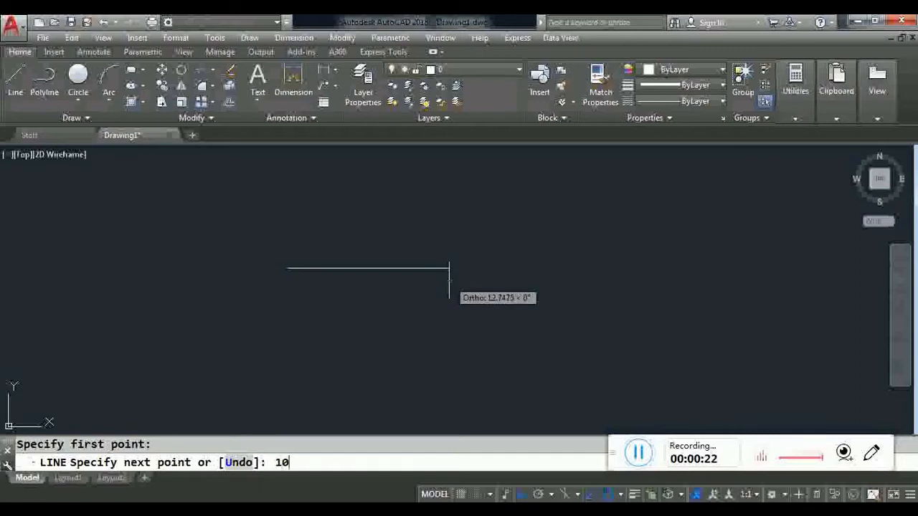
pyautogui.press('Return')
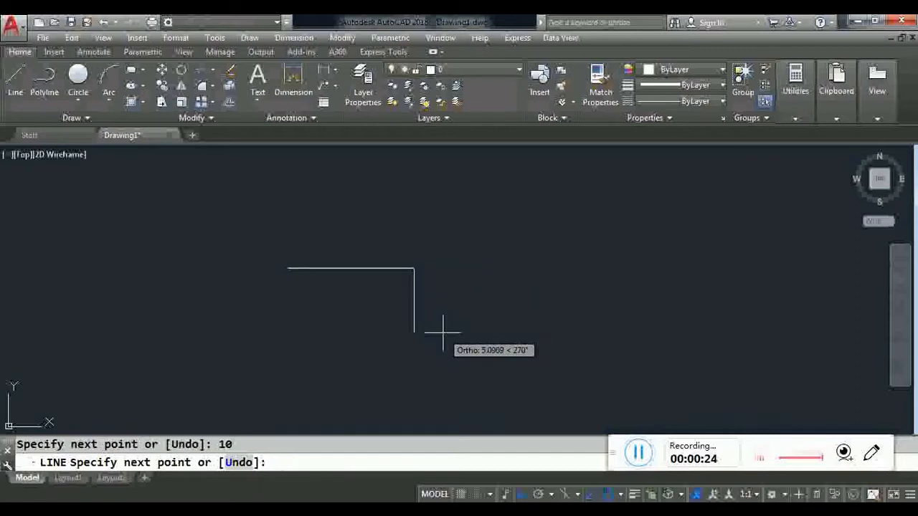
pyautogui.press('Escape')
# Step: Draw a line sloping up to the right beside the horizontal line, with Ortho mode turned off
pyautogui.write('l')
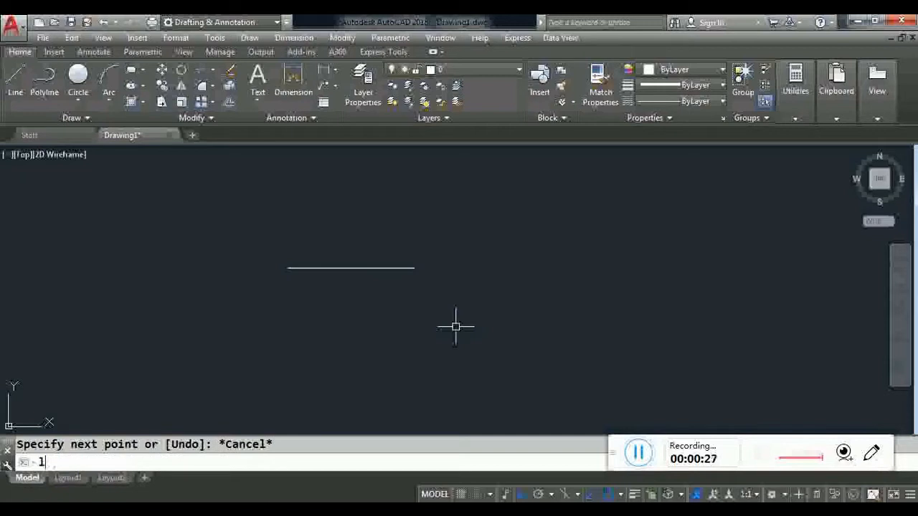
pyautogui.press('Return')
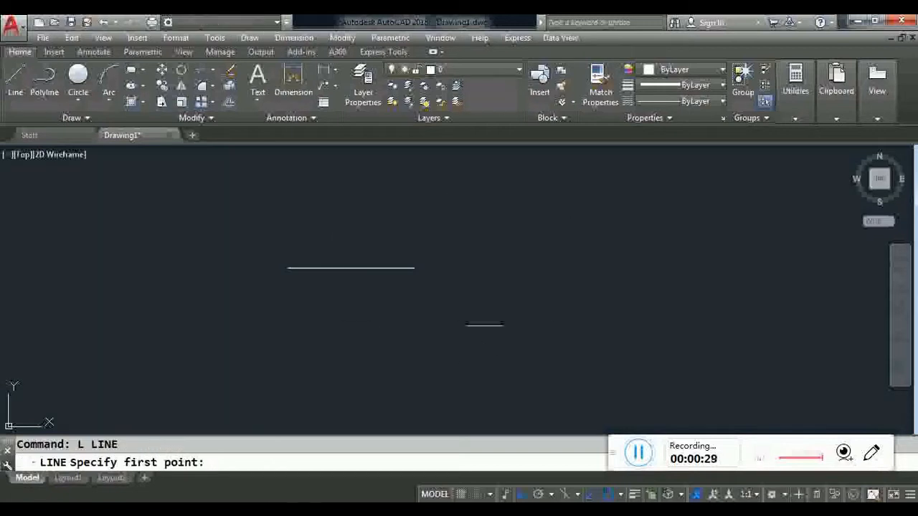
pyautogui.click(495, 302)
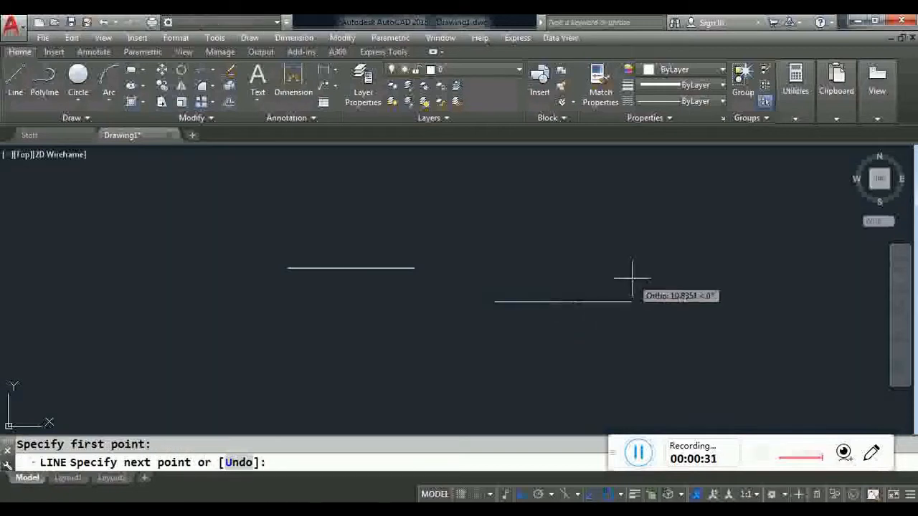
pyautogui.press('F8')
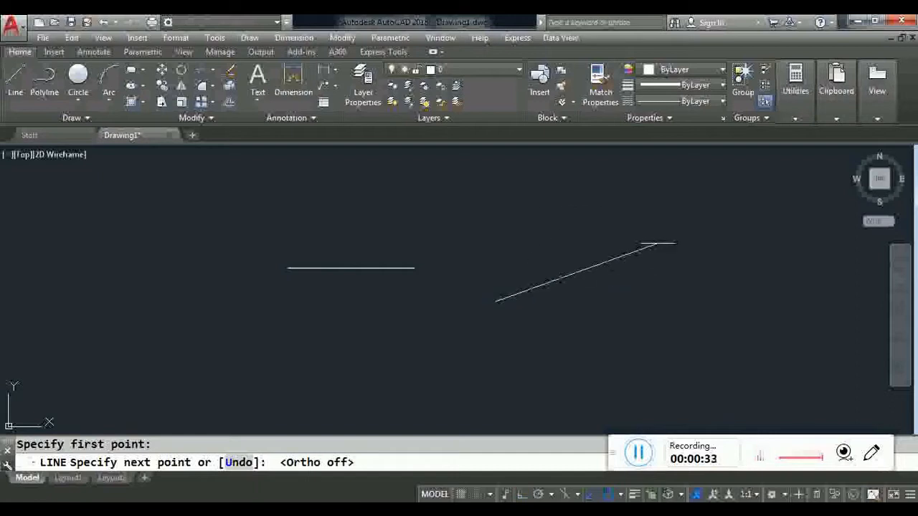
pyautogui.click(658, 244)
pyautogui.press('Escape')
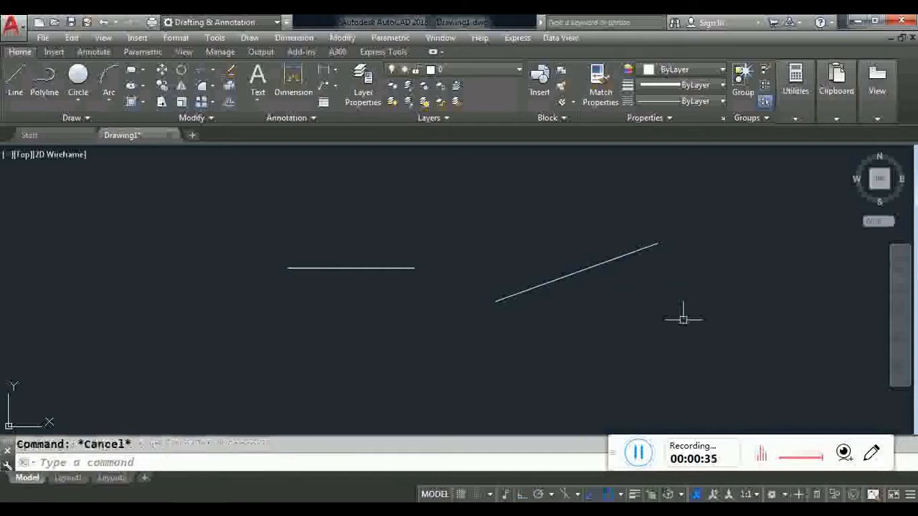
# Step: Erase the sloping line and the horizontal line so the drawing area is empty
pyautogui.click(652, 317)
pyautogui.click(567, 249)
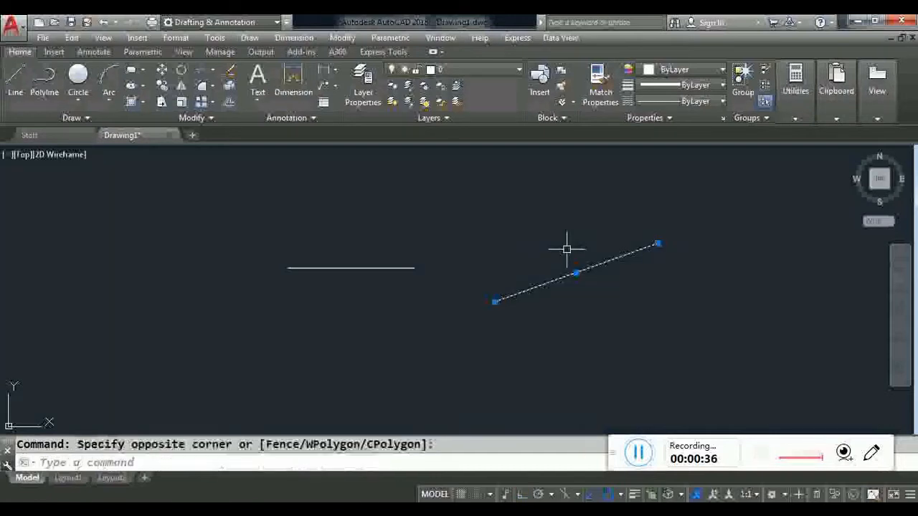
pyautogui.press('Delete')
pyautogui.click(402, 287)
pyautogui.click(350, 248)
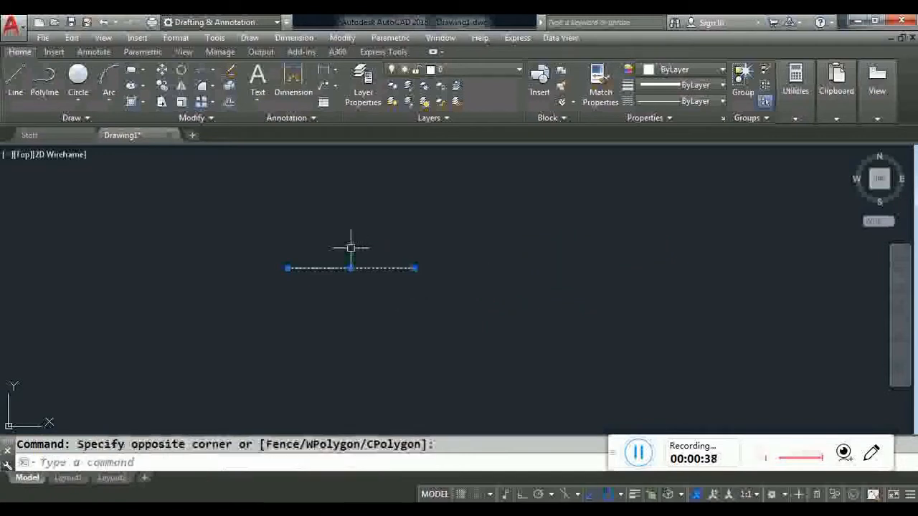
pyautogui.press('Delete')
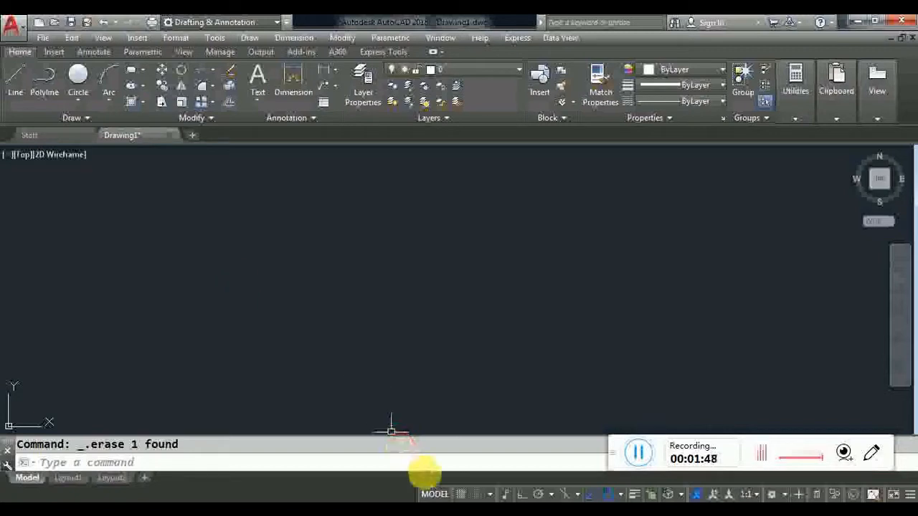
# Step: Turn on the grid and snap, and draw the left, top and right sides of a square block letter A
pyautogui.click(461, 495)
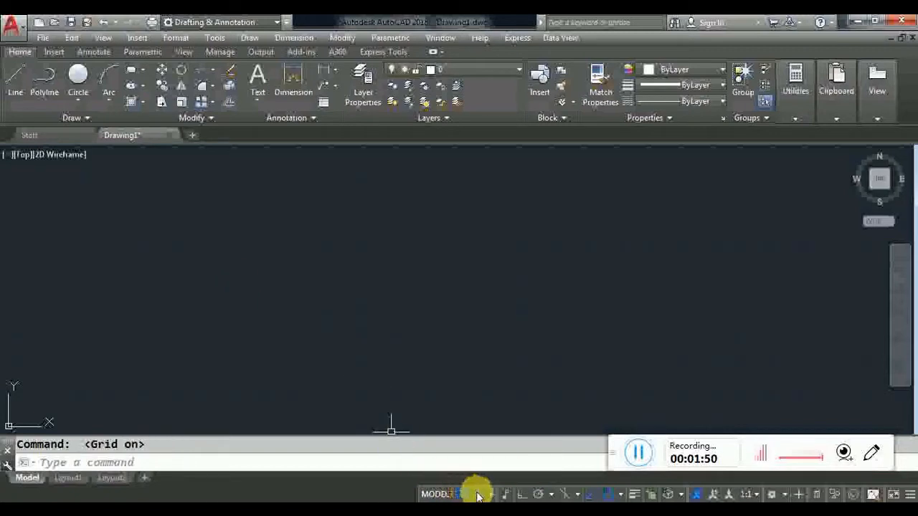
pyautogui.click(477, 495)
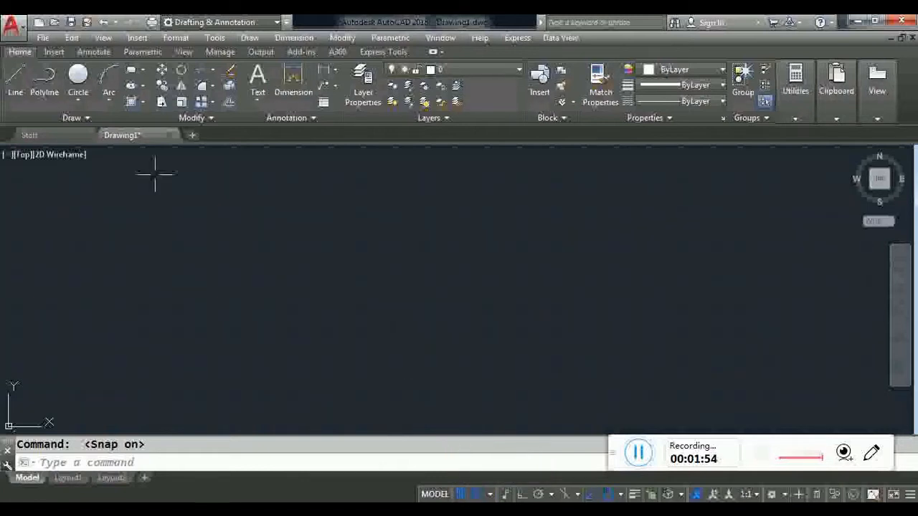
pyautogui.write('1')
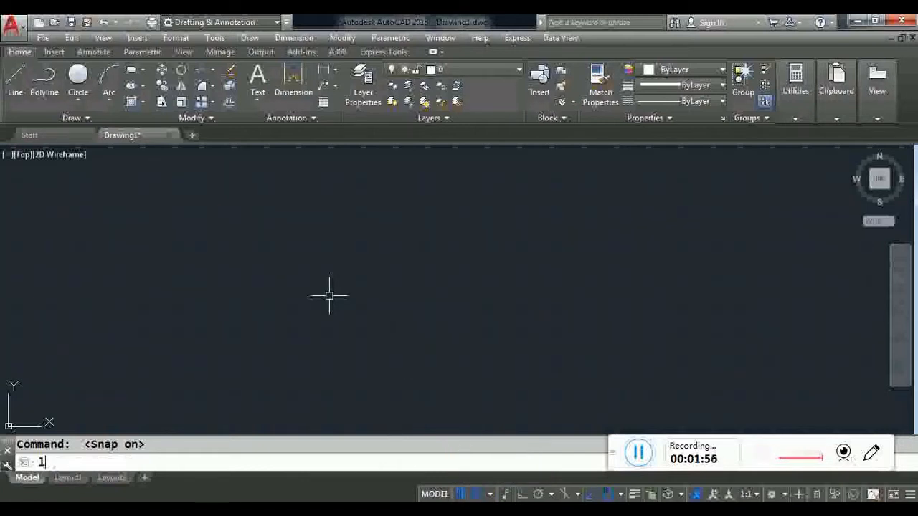
pyautogui.press('Return')
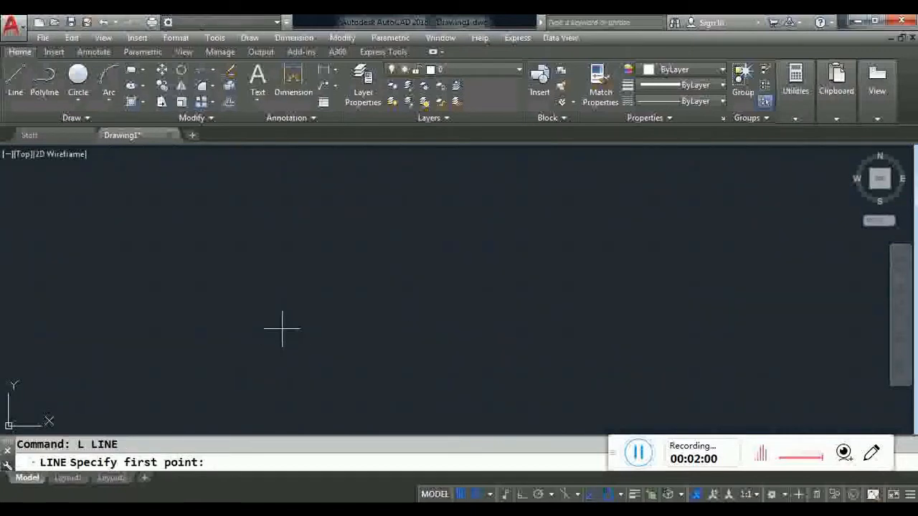
pyautogui.click(281, 329)
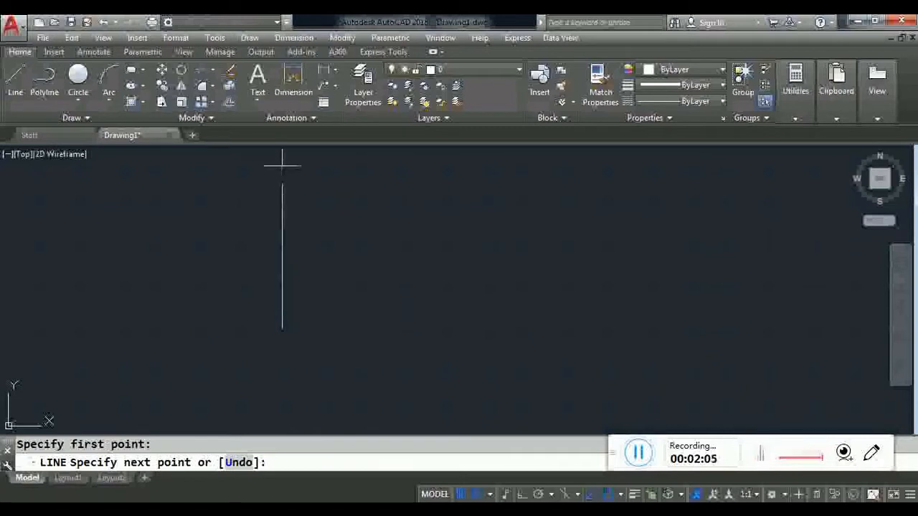
pyautogui.click(282, 166)
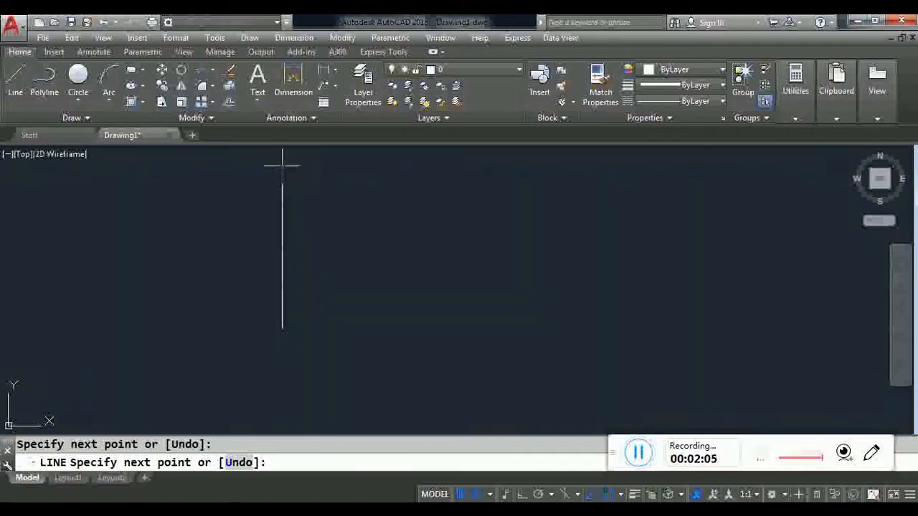
pyautogui.click(445, 166)
pyautogui.click(445, 329)
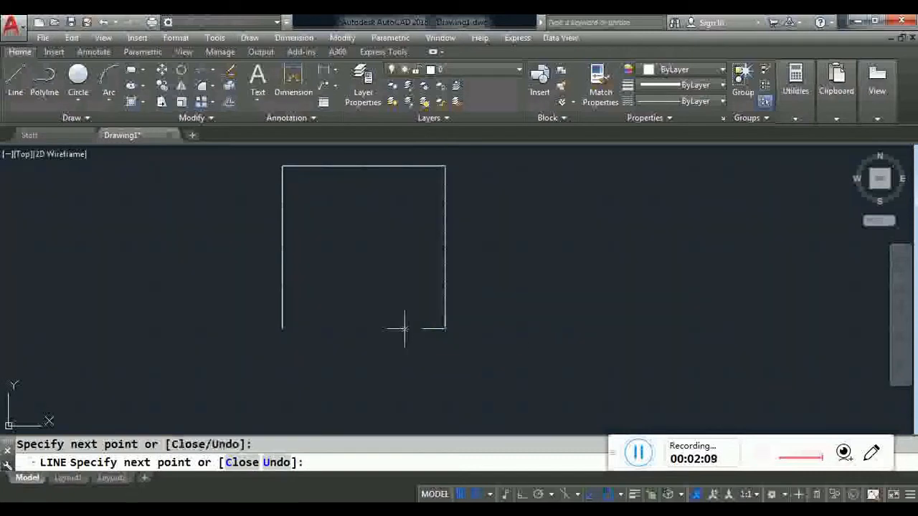
# Step: Continue the A outline with the right foot's bottom edge, the inner right side and the top edge of the opening
pyautogui.click(405, 329)
pyautogui.click(404, 207)
pyautogui.click(324, 207)
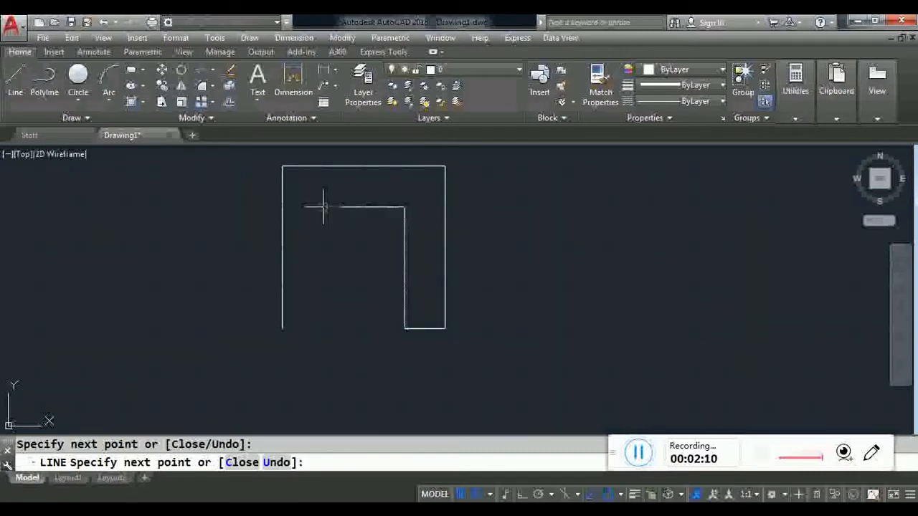
pyautogui.click(323, 371)
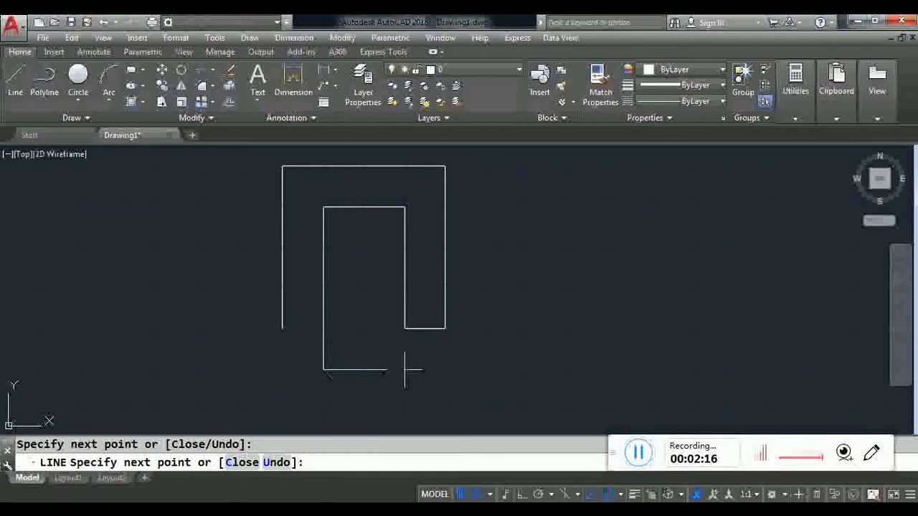
pyautogui.write('u')
pyautogui.press('Return')
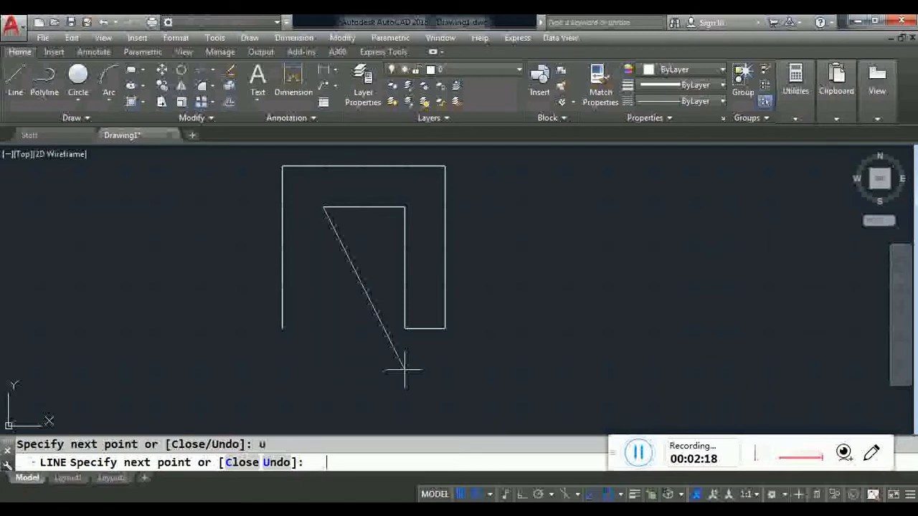
# Step: Draw the inner left side down level with the right foot and close the A outline at its starting corner
pyautogui.click(324, 329)
pyautogui.click(282, 329)
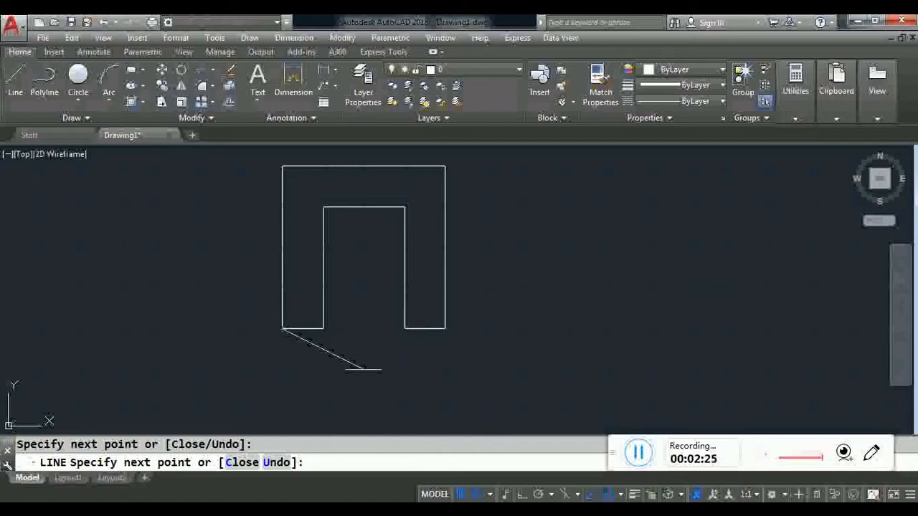
pyautogui.press('Escape')
# Step: Draw a horizontal crossbar between the A's two inner sides, one snap increment above the feet
pyautogui.write('L')
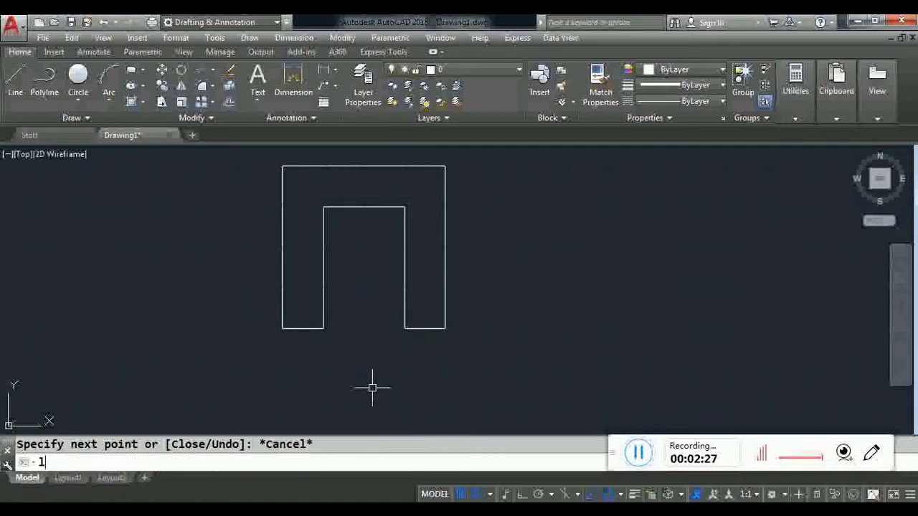
pyautogui.press('Return')
pyautogui.click(323, 288)
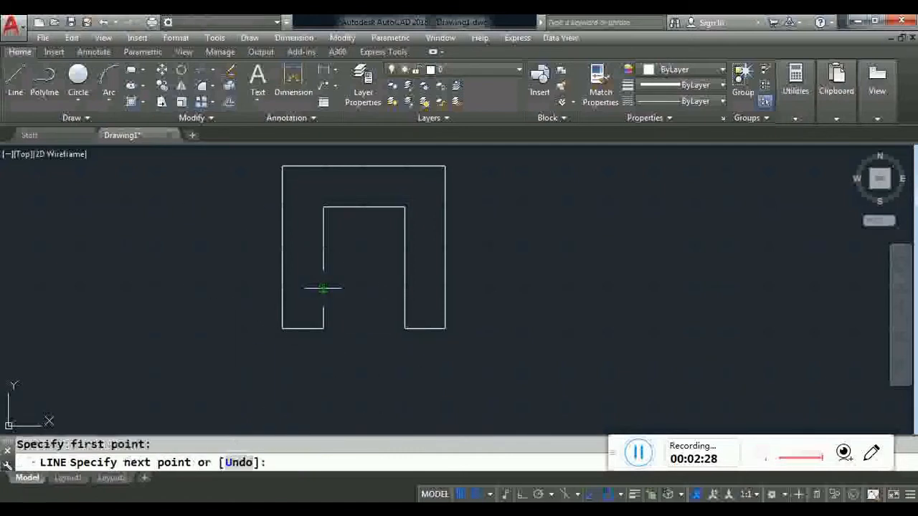
pyautogui.click(406, 288)
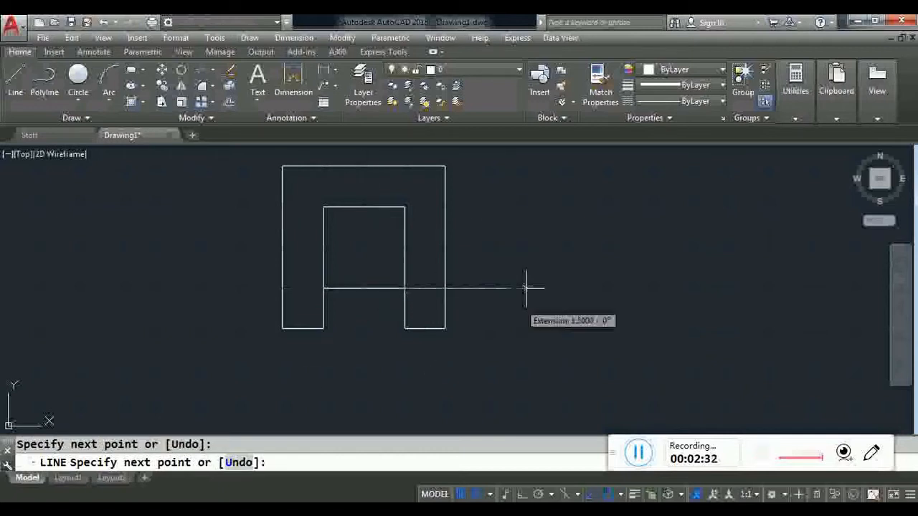
pyautogui.press('Escape')
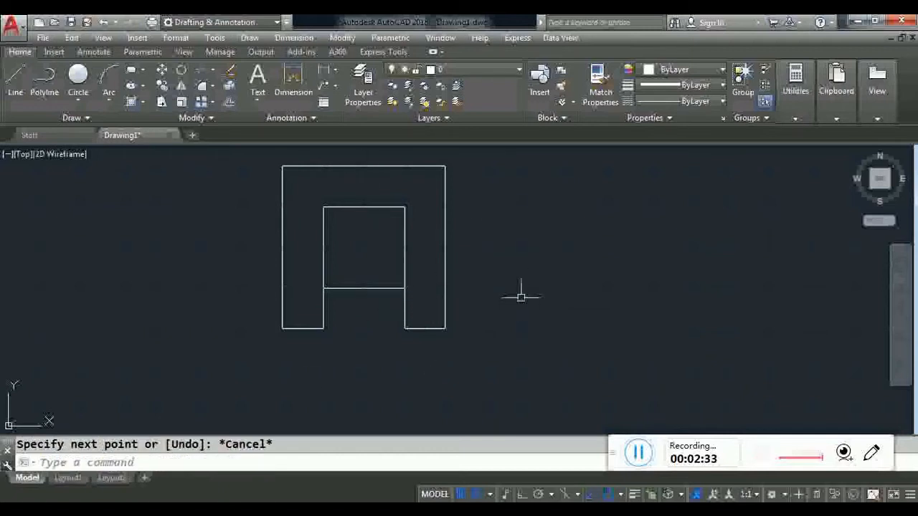
# Step: Draw a closed block letter B right of the A at the same height, using straight lines with a V-shaped notch in its right side
pyautogui.click(16, 74)
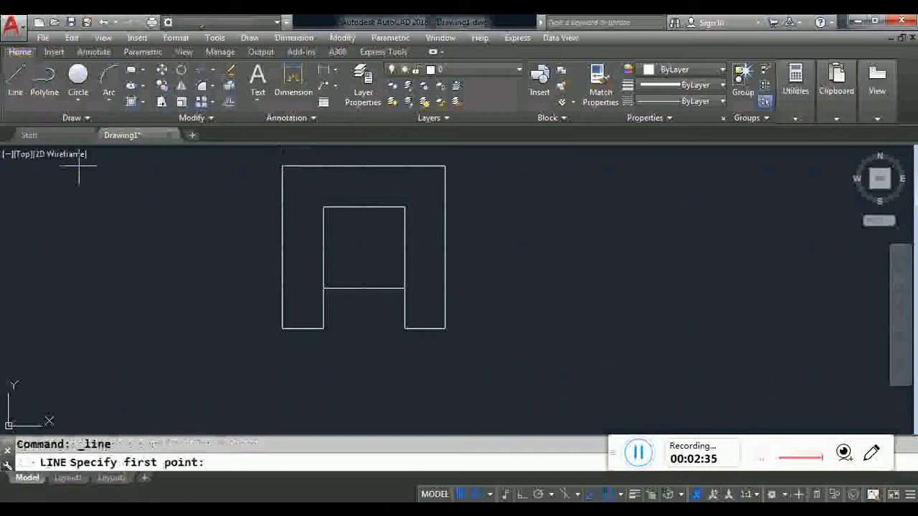
pyautogui.click(486, 166)
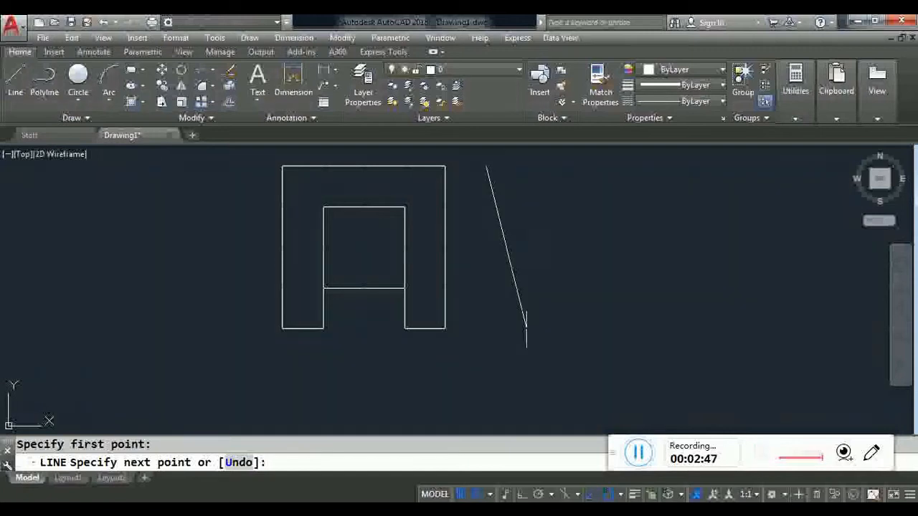
pyautogui.click(487, 330)
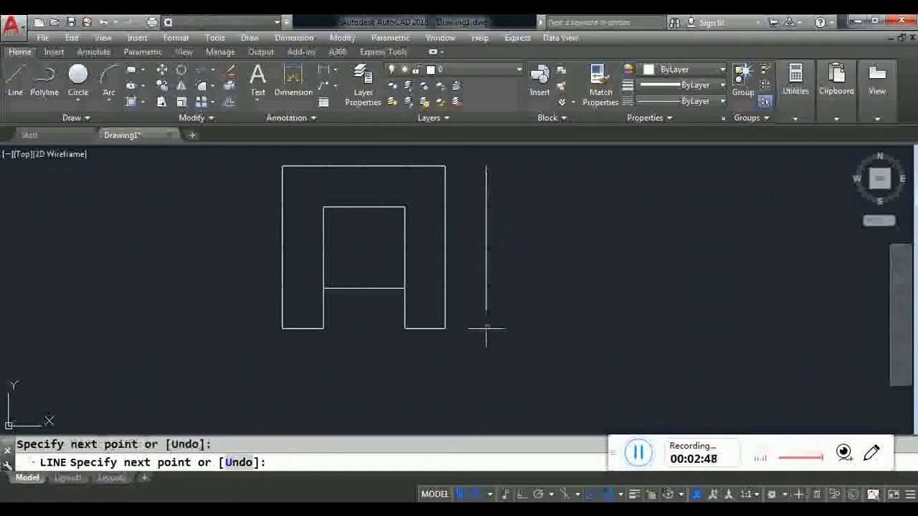
pyautogui.click(568, 329)
pyautogui.click(567, 288)
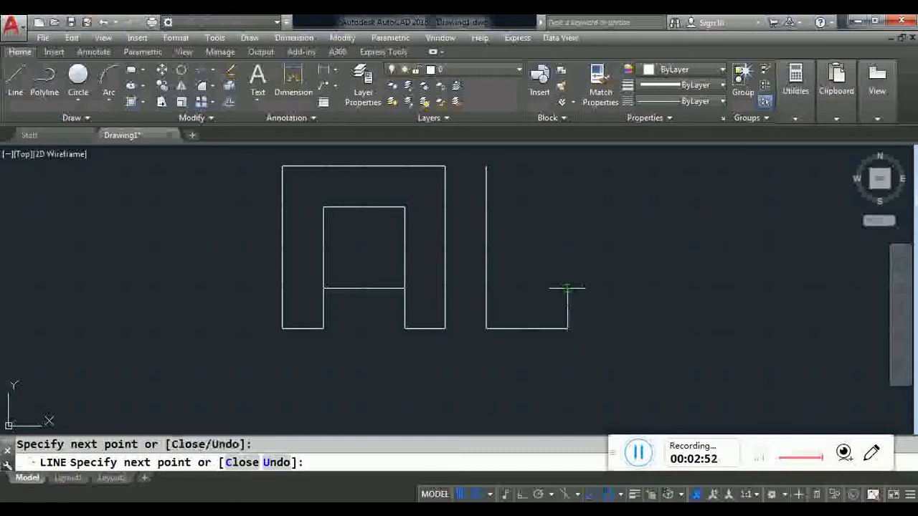
pyautogui.click(527, 249)
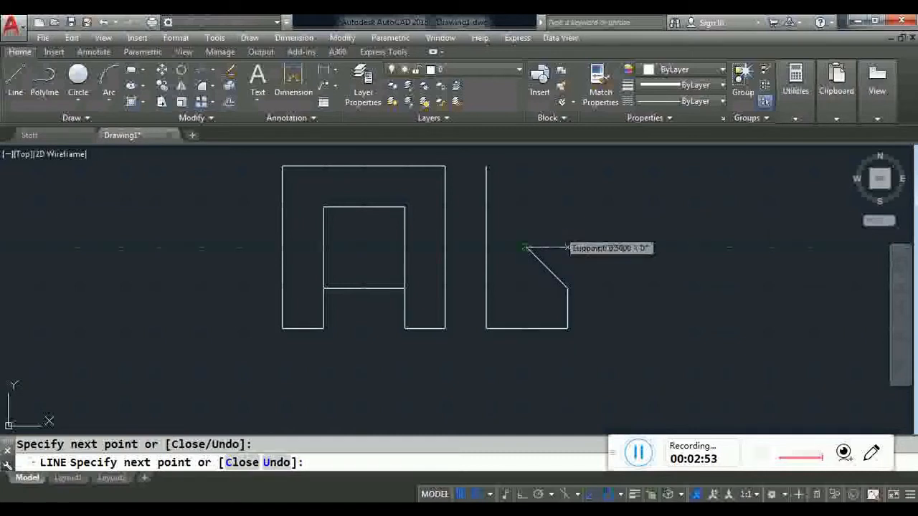
pyautogui.click(568, 207)
pyautogui.click(567, 167)
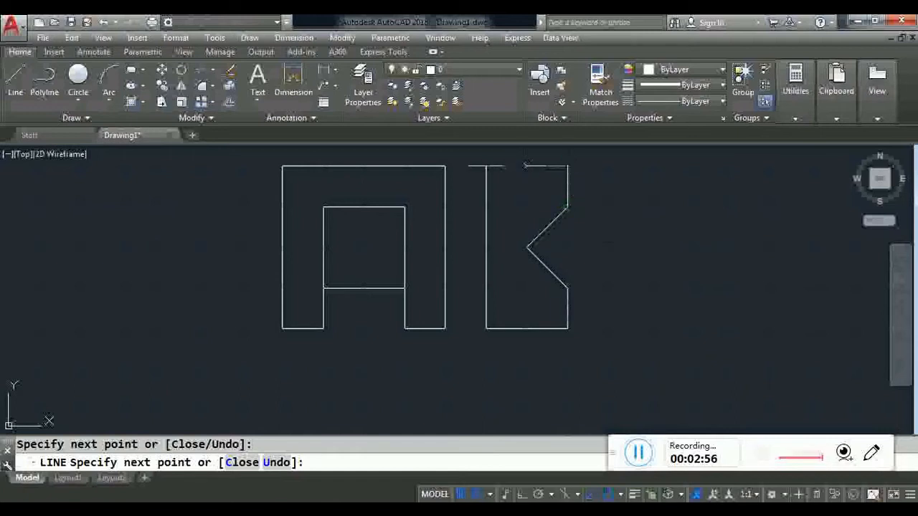
pyautogui.click(486, 167)
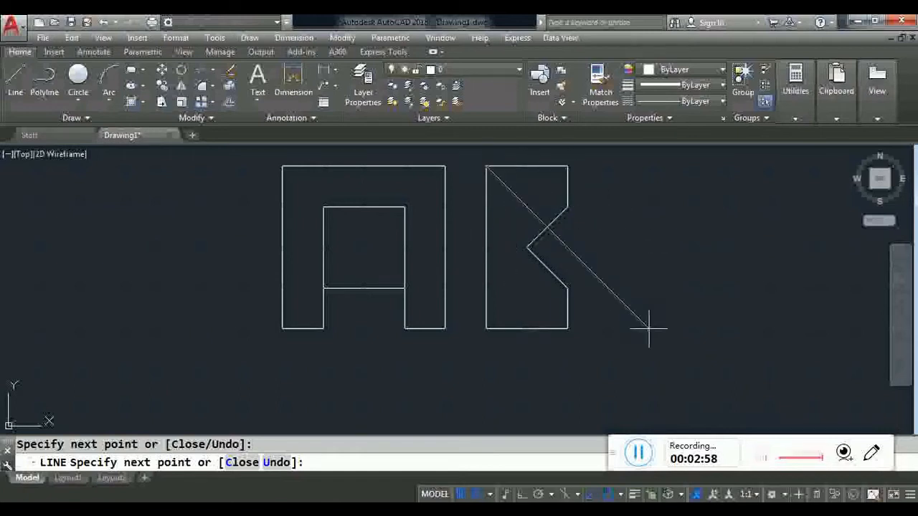
# Step: Start a block letter C right of the B by drawing its top edge leftward and its outer left side down to the letters' baseline
pyautogui.press('Escape')
pyautogui.moveTo(615, 323); pyautogui.dragTo(505, 351, button='middle')
pyautogui.click(16, 76)
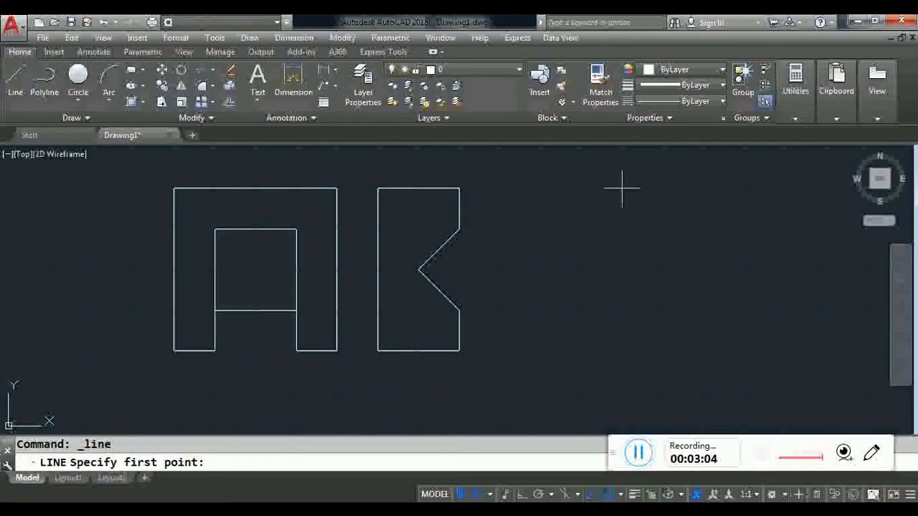
pyautogui.click(622, 187)
pyautogui.click(499, 188)
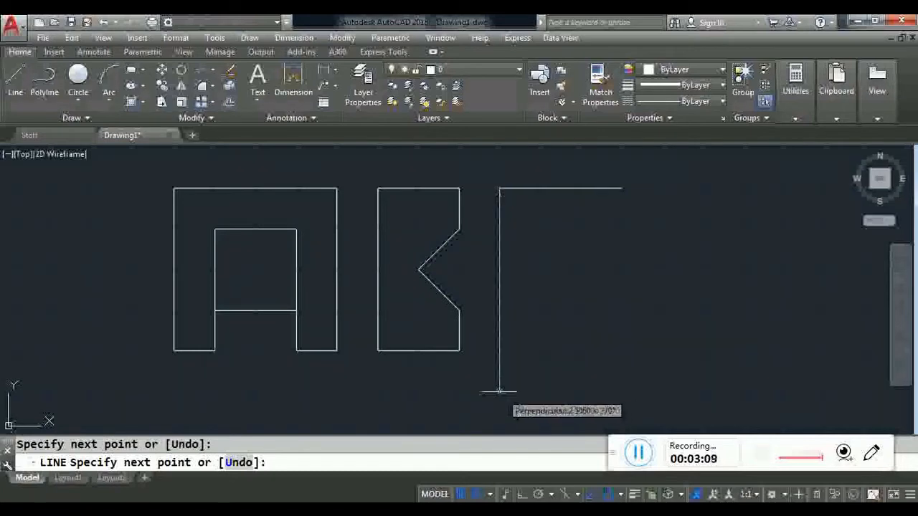
pyautogui.click(500, 352)
pyautogui.click(622, 352)
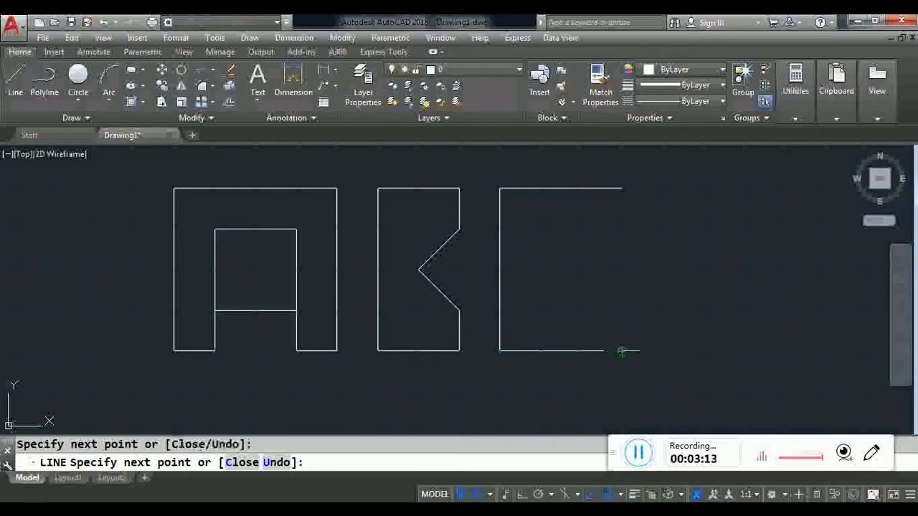
pyautogui.click(581, 352)
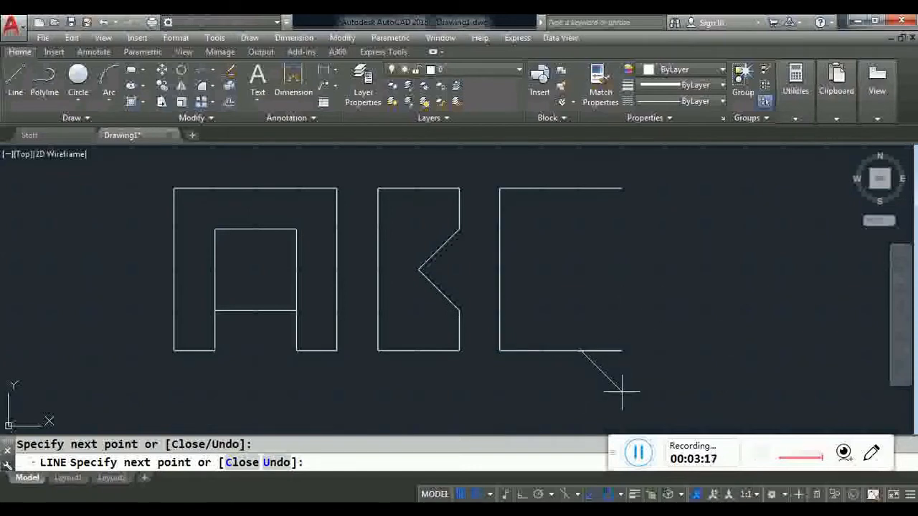
pyautogui.write('u')
pyautogui.press('Return')
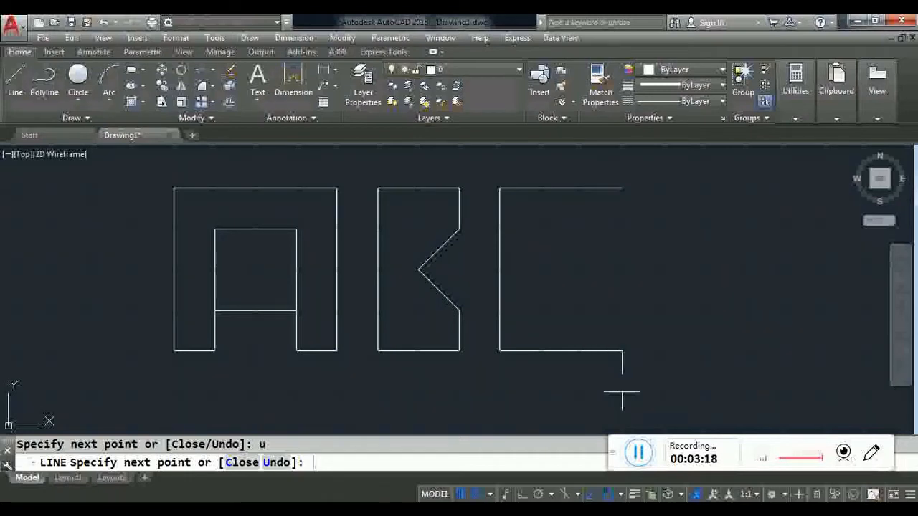
pyautogui.press('Escape')
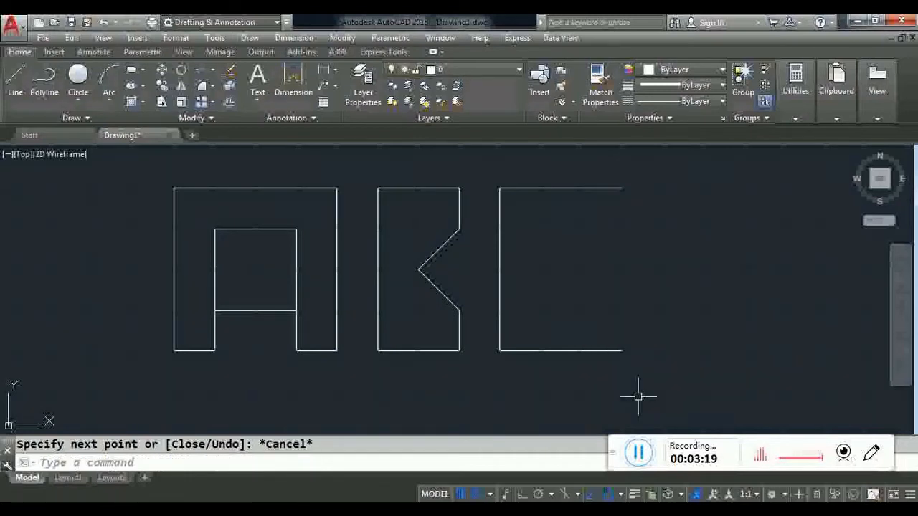
pyautogui.click(607, 351)
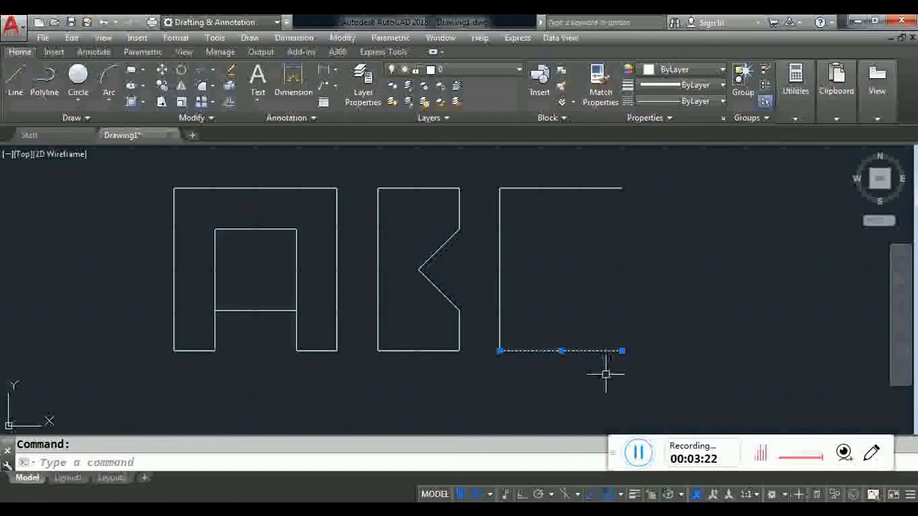
pyautogui.press('Delete')
# Step: Draw the C's 1.5-unit bottom edge from the left side's lower end and complete the outline around a 1-unit-high opening to the top edge
pyautogui.write('l')
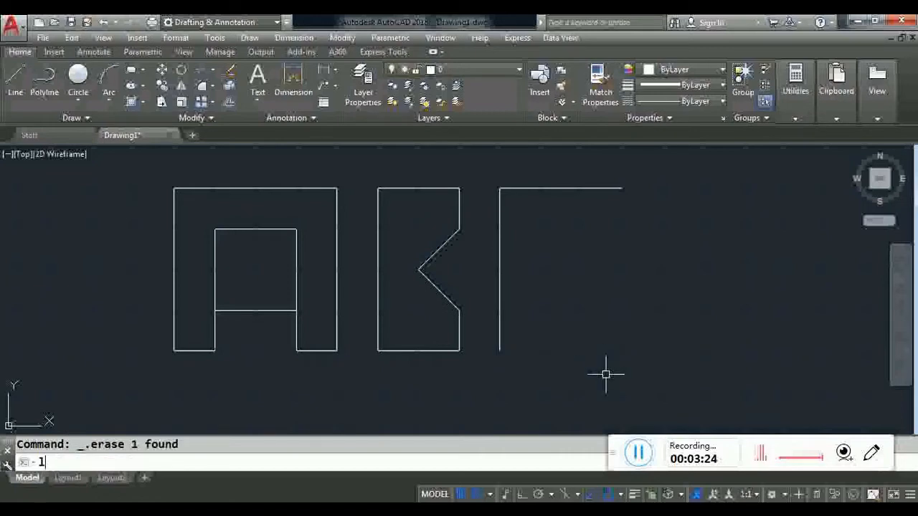
pyautogui.press('Return')
pyautogui.click(500, 351)
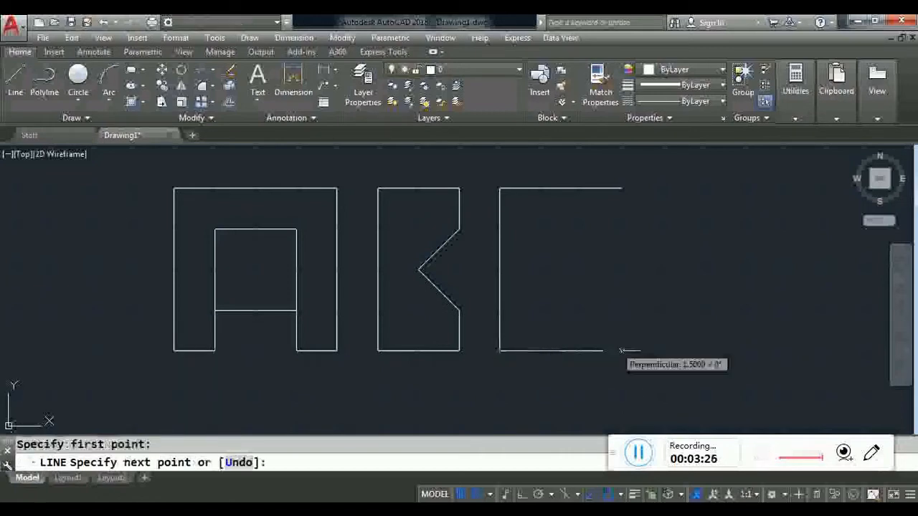
pyautogui.click(623, 352)
pyautogui.click(623, 310)
pyautogui.click(541, 311)
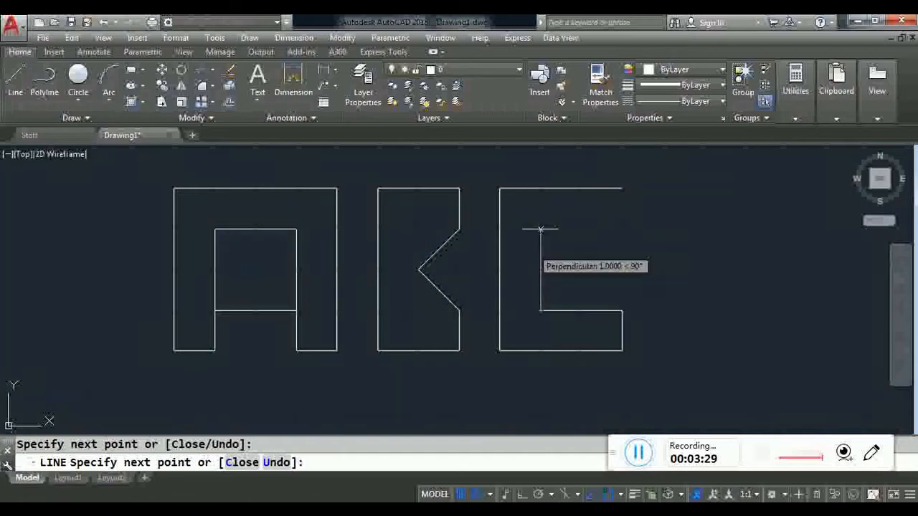
pyautogui.click(540, 229)
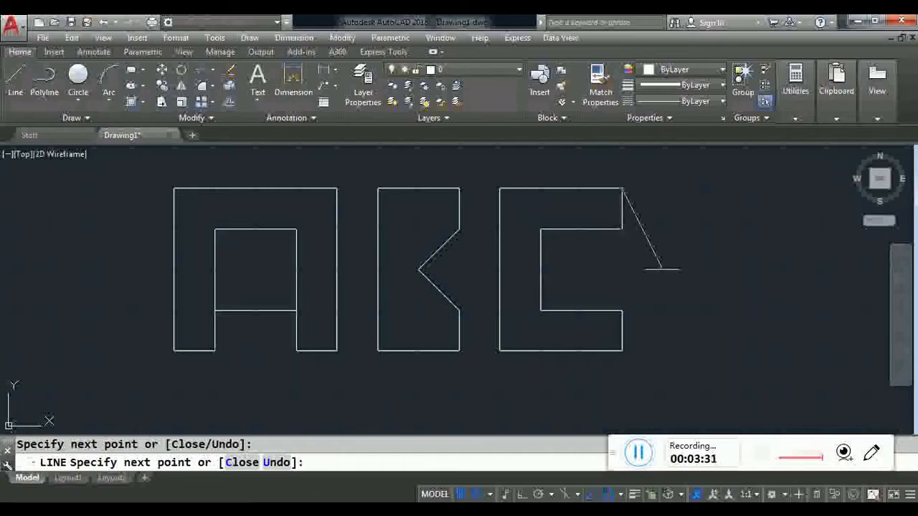
pyautogui.press('Escape')
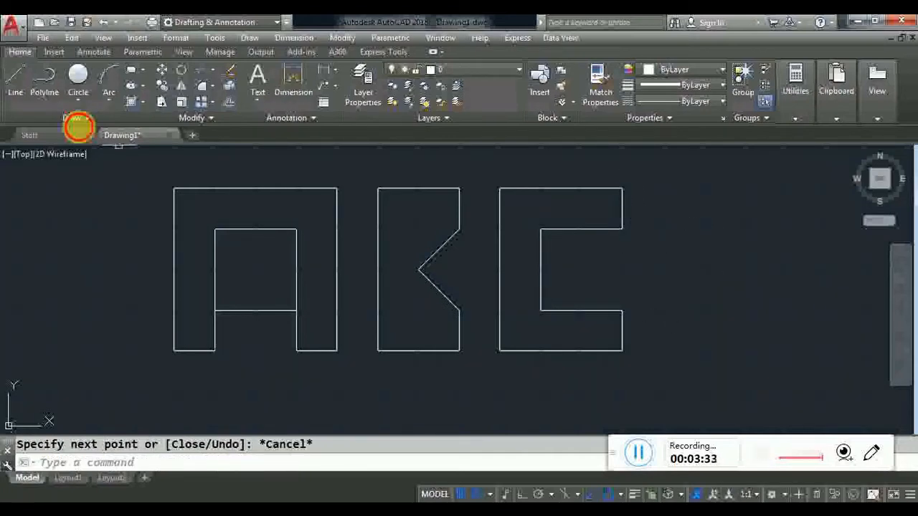
# Step: Start a block letter D right of the C by drawing its vertical left side at the same height
pyautogui.click(14, 80)
pyautogui.click(662, 188)
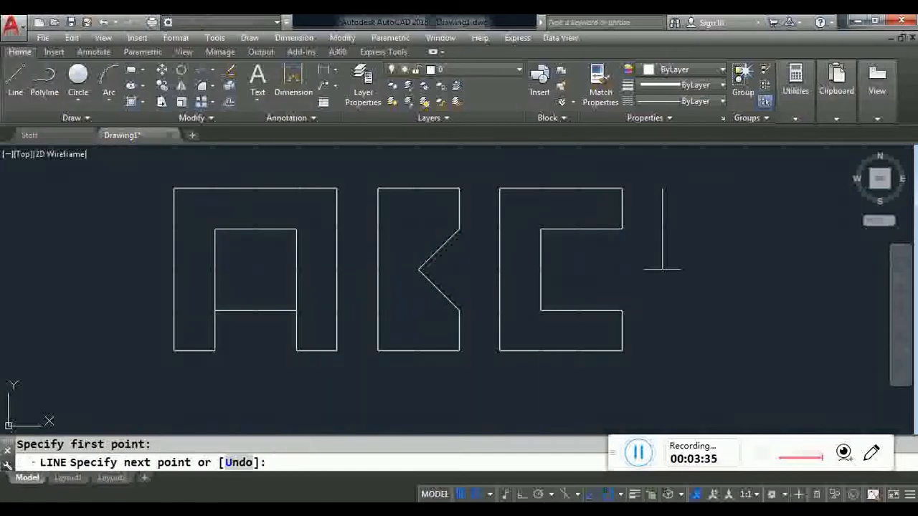
pyautogui.click(662, 352)
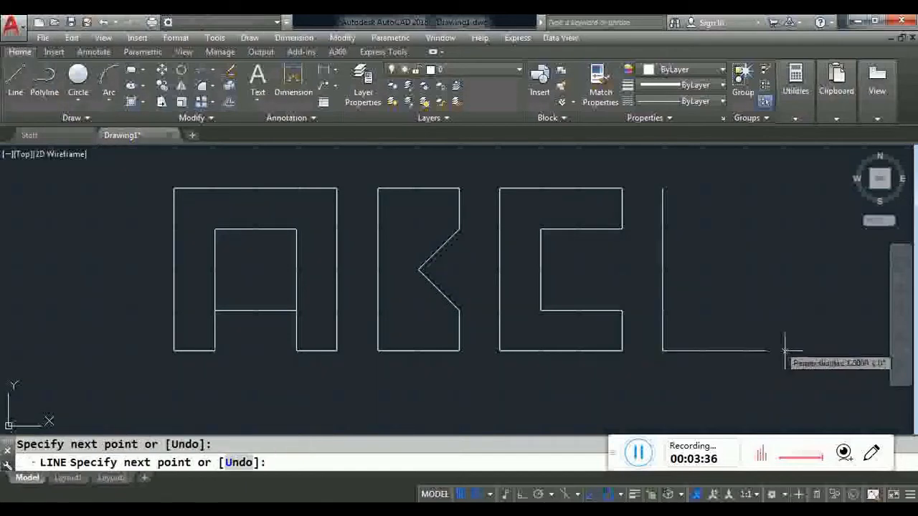
pyautogui.click(786, 352)
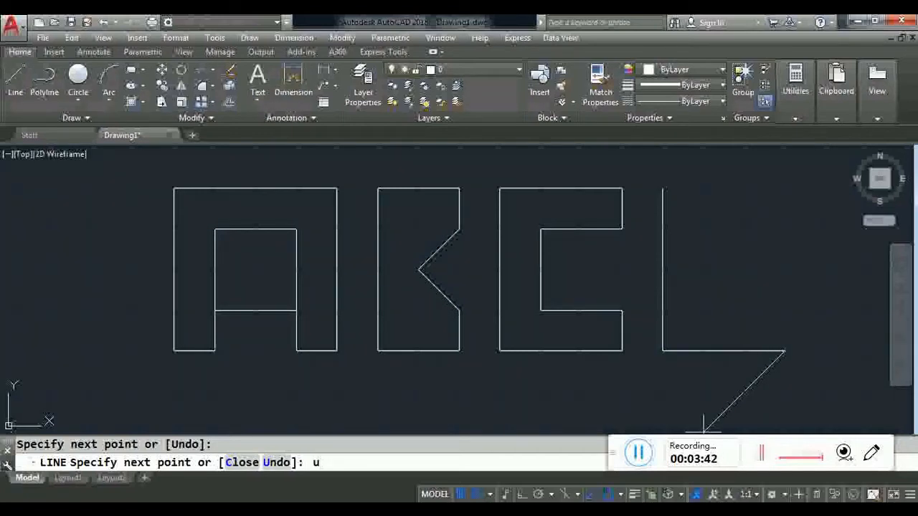
pyautogui.write('u')
pyautogui.press('Return')
# Step: Complete the D outline with a bottom edge, two diagonal corners, a 1-unit right side and a top edge closing at the start
pyautogui.click(744, 351)
pyautogui.click(785, 310)
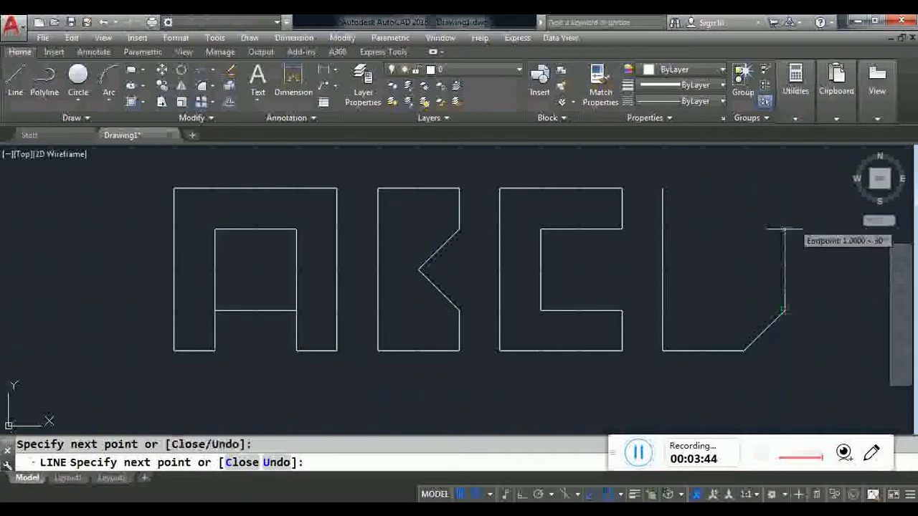
pyautogui.click(785, 229)
pyautogui.click(744, 188)
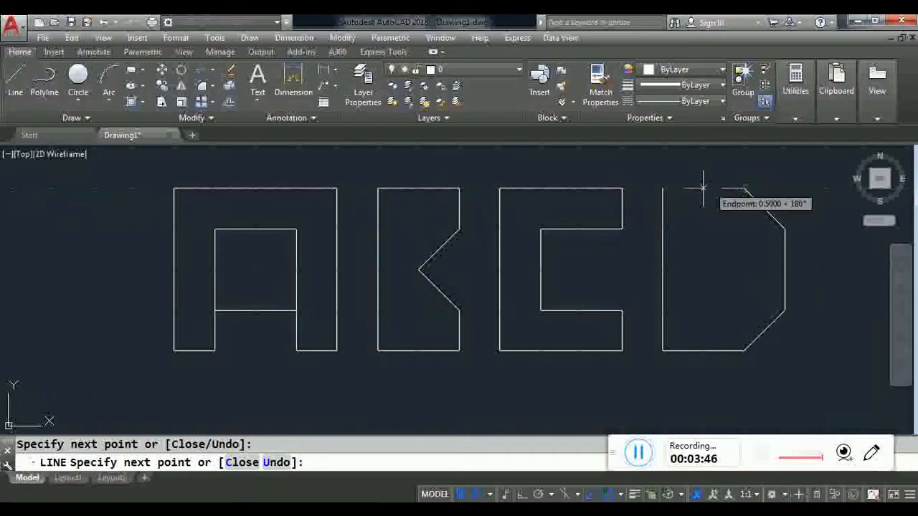
pyautogui.click(663, 189)
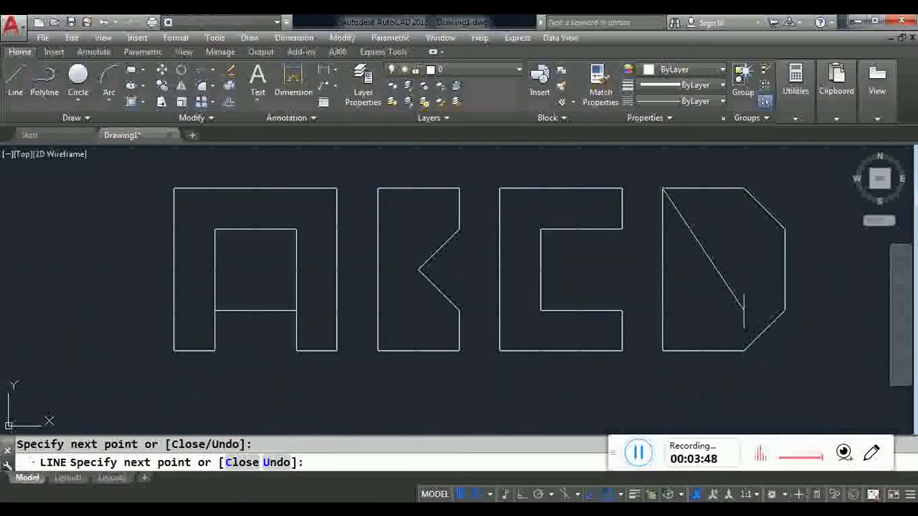
pyautogui.press('Escape')
# Step: Draw a closed rectangular opening 0.5 units wide and 1 unit high inside the D
pyautogui.click(15, 81)
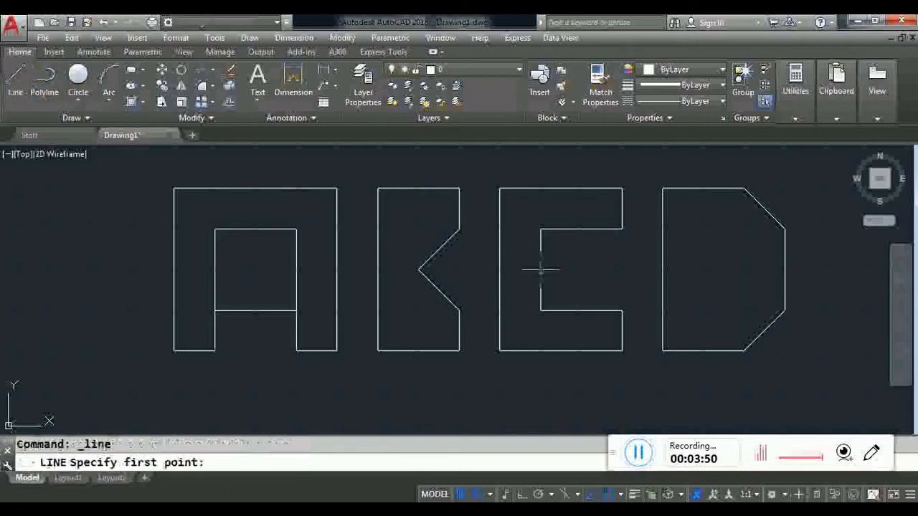
pyautogui.click(704, 228)
pyautogui.click(704, 311)
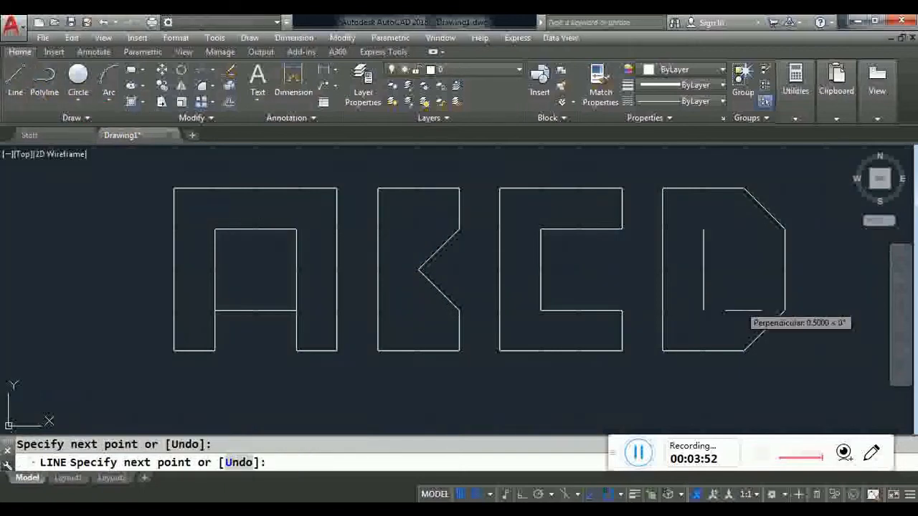
pyautogui.click(745, 312)
pyautogui.click(745, 229)
pyautogui.click(704, 229)
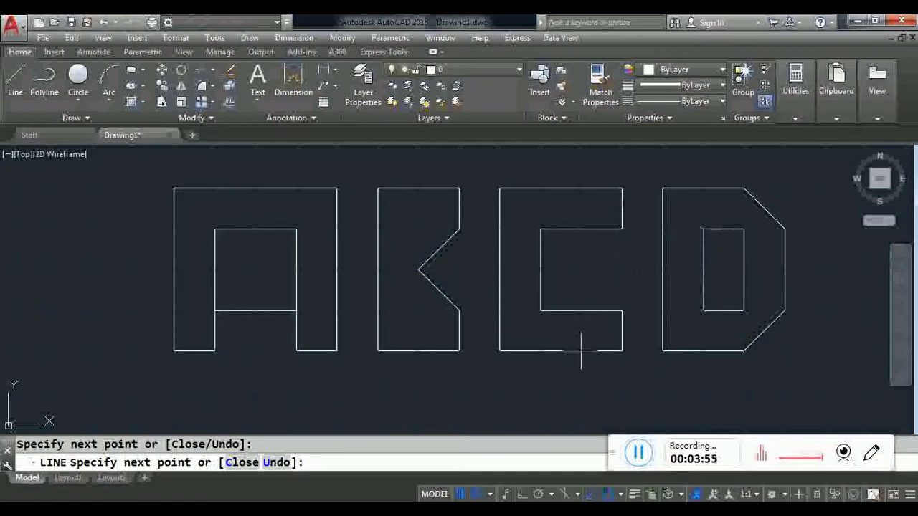
pyautogui.press('Escape')
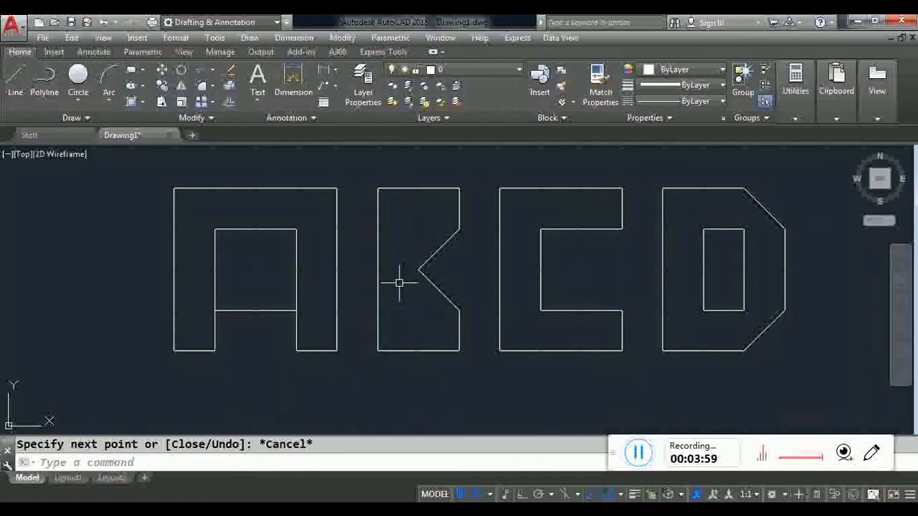
# Step: Examine the block letters A, B, C and D at different zoom levels and view positions
pyautogui.scroll(-4, 400, 283)
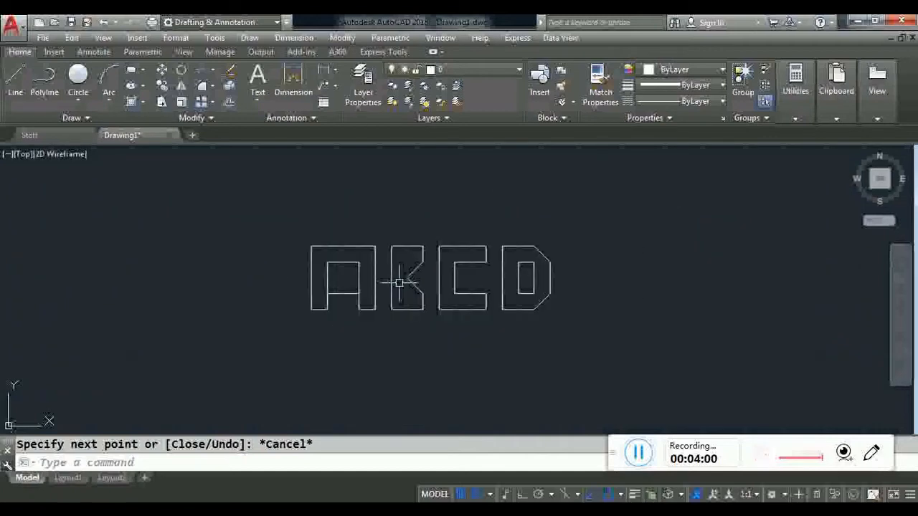
pyautogui.scroll(4, 399, 283)
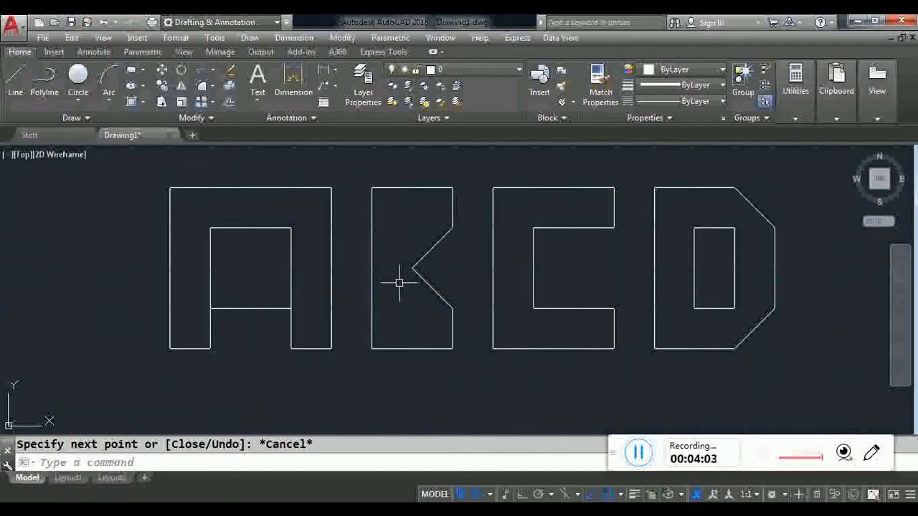
pyautogui.scroll(-4, 399, 284)
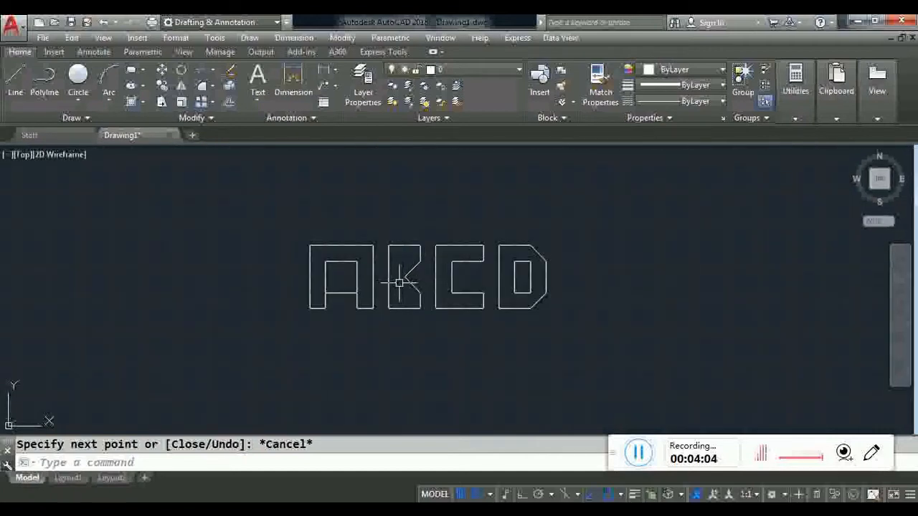
pyautogui.scroll(-2, 399, 284)
pyautogui.scroll(4, 400, 284)
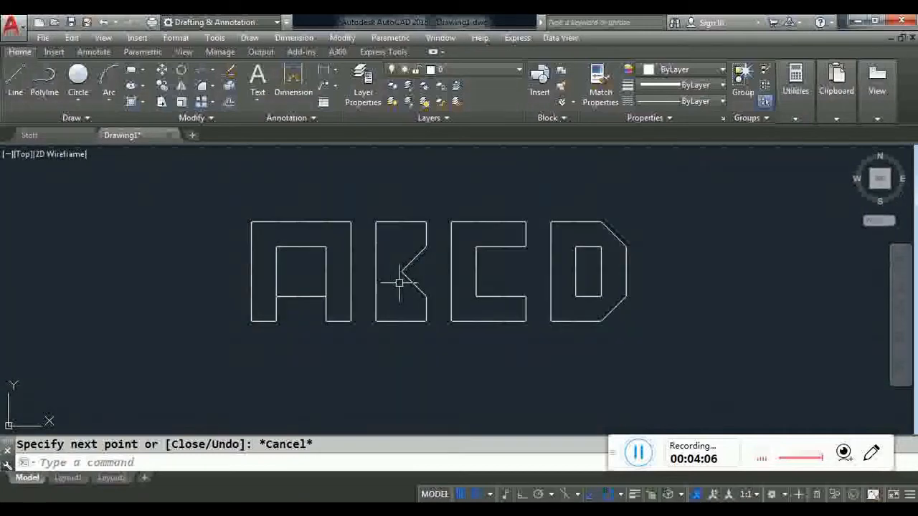
pyautogui.scroll(2, 399, 283)
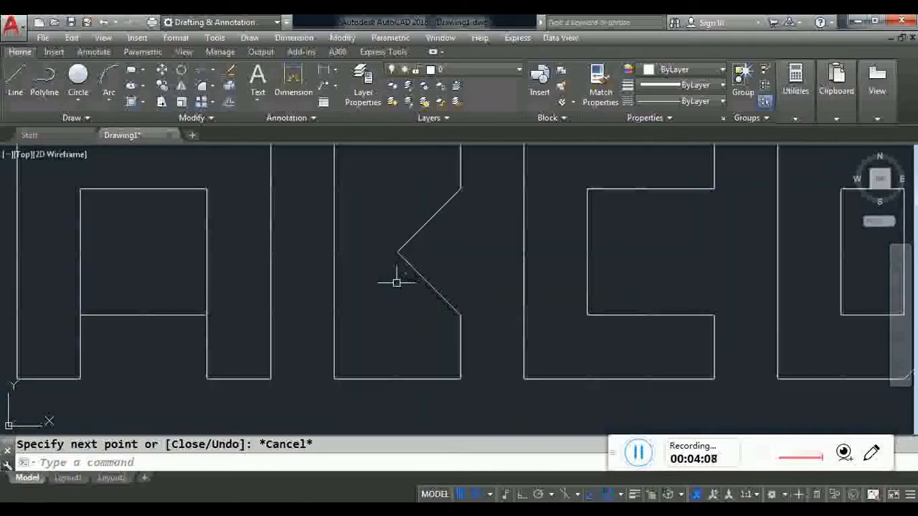
pyautogui.scroll(-7, 397, 282)
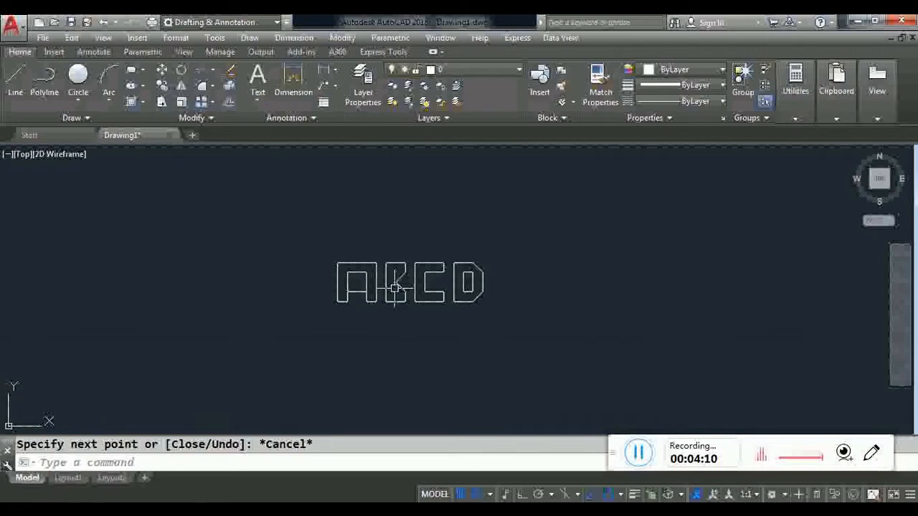
pyautogui.scroll(-2, 394, 288)
pyautogui.scroll(6, 395, 288)
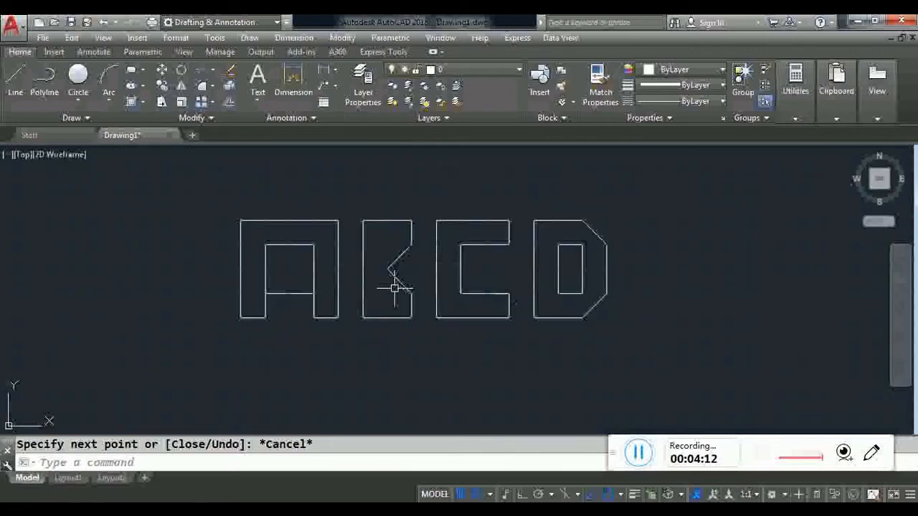
pyautogui.scroll(4, 395, 289)
pyautogui.scroll(2, 395, 288)
pyautogui.scroll(-10, 394, 289)
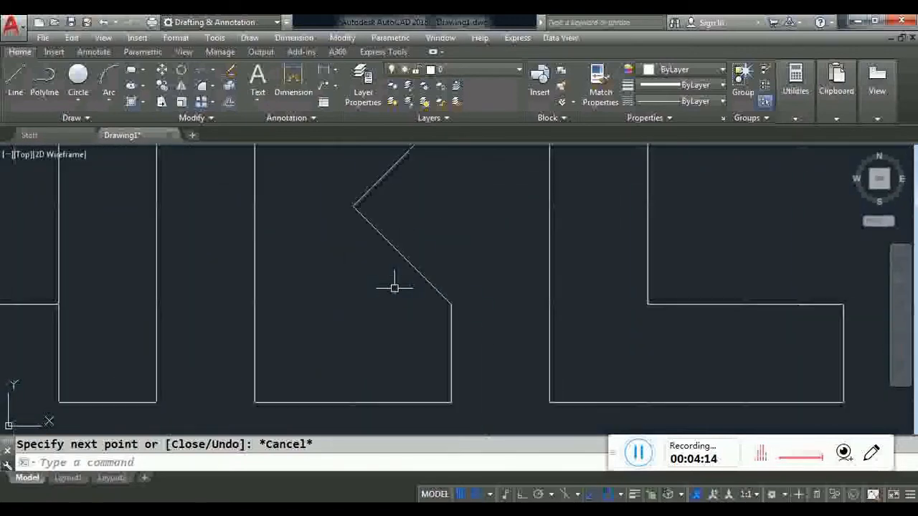
pyautogui.moveTo(403, 284); pyautogui.dragTo(398, 310, button='middle')
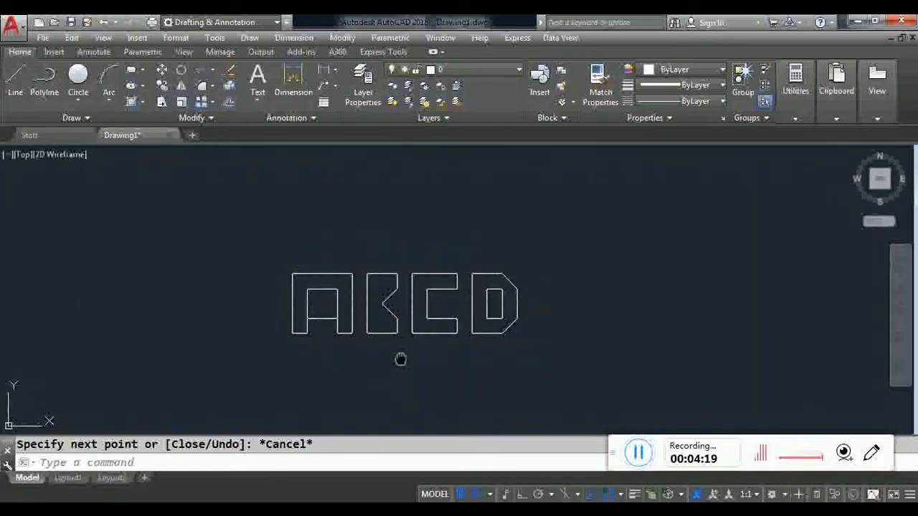
pyautogui.moveTo(400, 360)
pyautogui.mouseDown(button='middle')
pyautogui.moveTo(595, 358)
pyautogui.moveTo(277, 368)
pyautogui.moveTo(619, 369)
pyautogui.moveTo(308, 371)
pyautogui.moveTo(429, 297)
pyautogui.moveTo(345, 307)
pyautogui.moveTo(533, 359)
pyautogui.moveTo(399, 371)
pyautogui.mouseUp(button='middle')
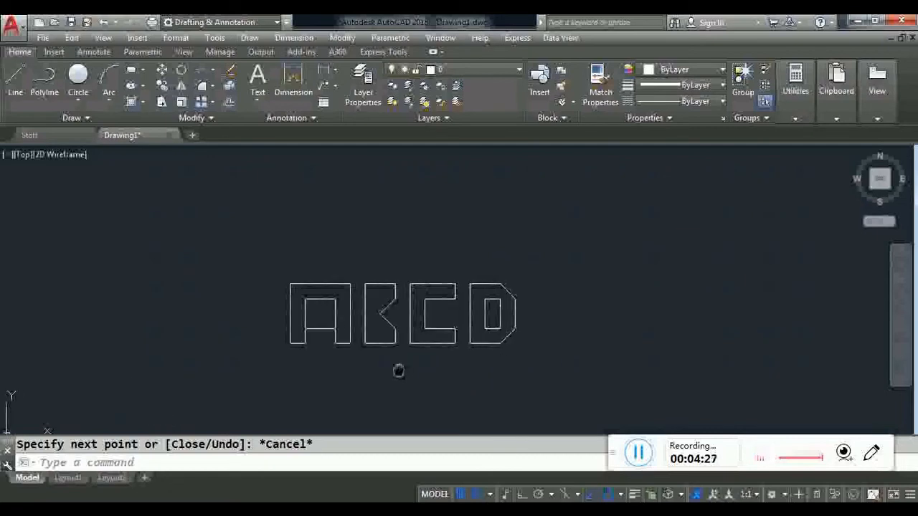
pyautogui.scroll(2, 403, 361)
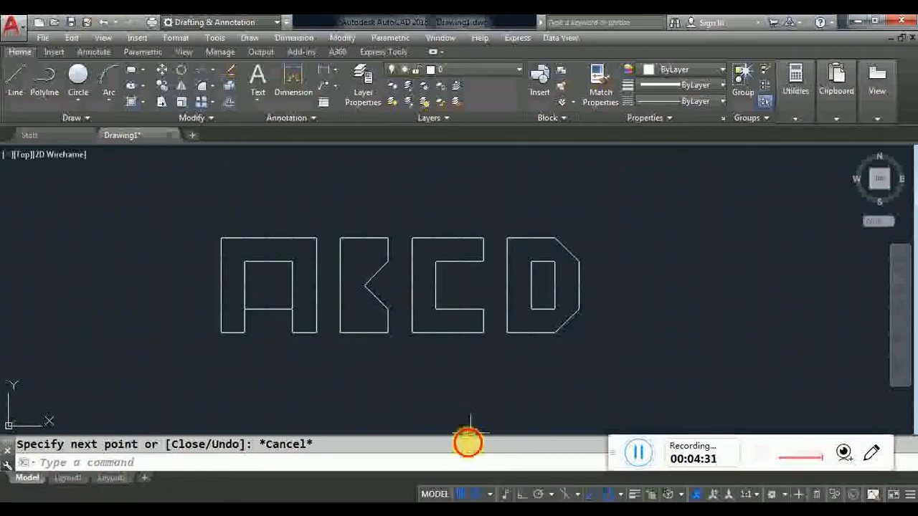
# Step: Turn off the grid display and snap mode
pyautogui.click(461, 494)
pyautogui.click(476, 495)
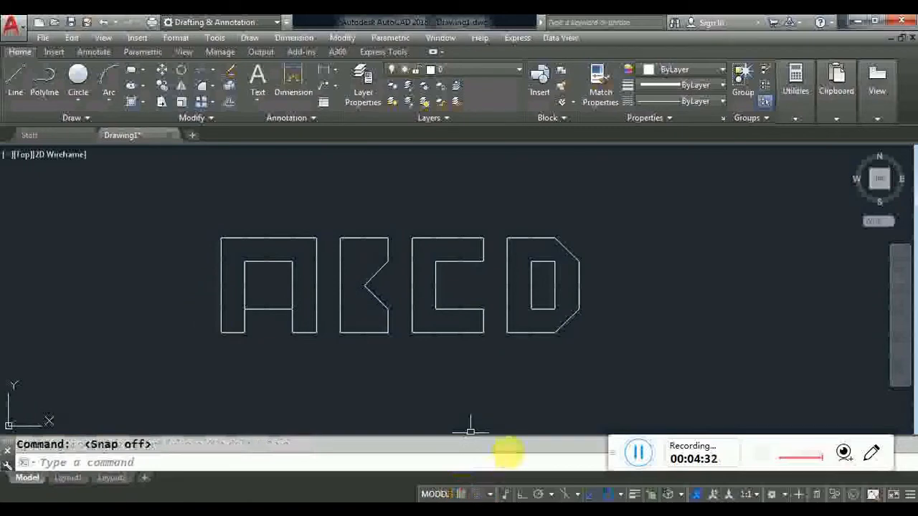
# Step: Delete all of the block letters A, B, C and D from the drawing
pyautogui.click(651, 369)
pyautogui.click(199, 198)
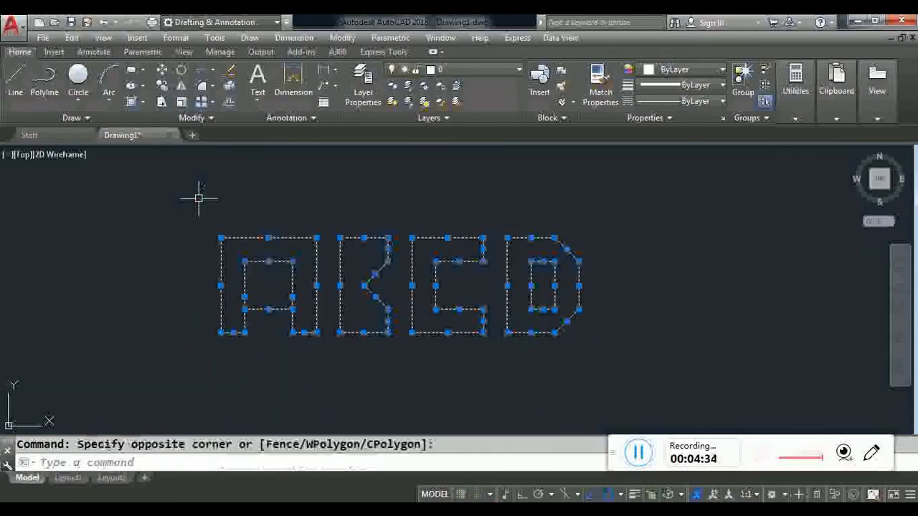
pyautogui.press('Delete')
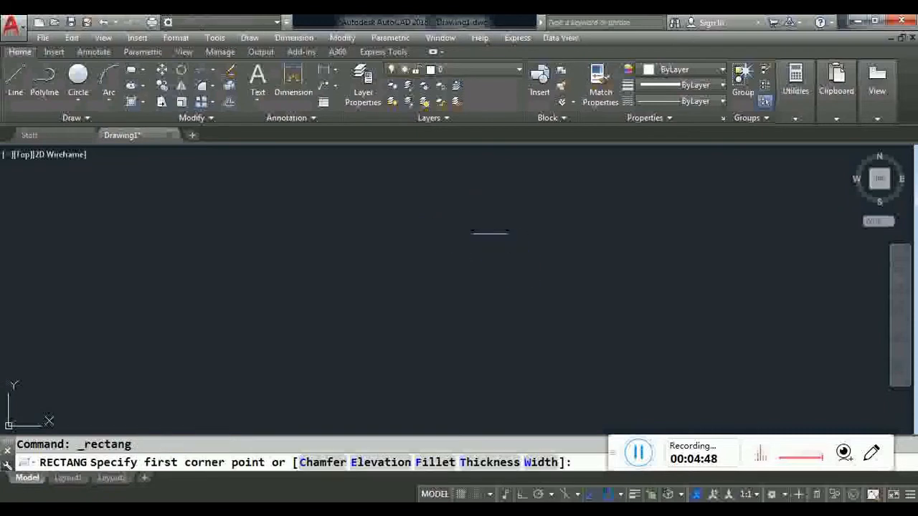
# Step: Draw a rectangle 10 units long and 5 units wide by entering its dimensions
pyautogui.click(467, 219)
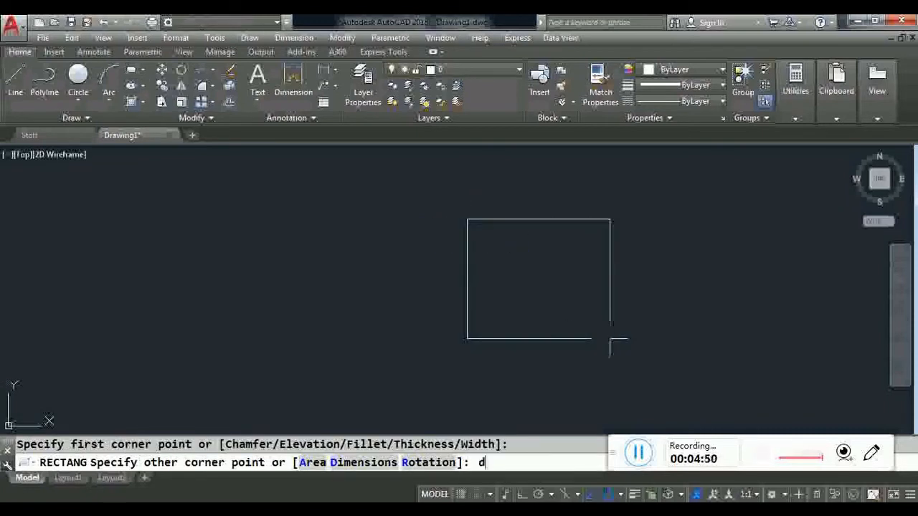
pyautogui.press('Return')
pyautogui.write('10')
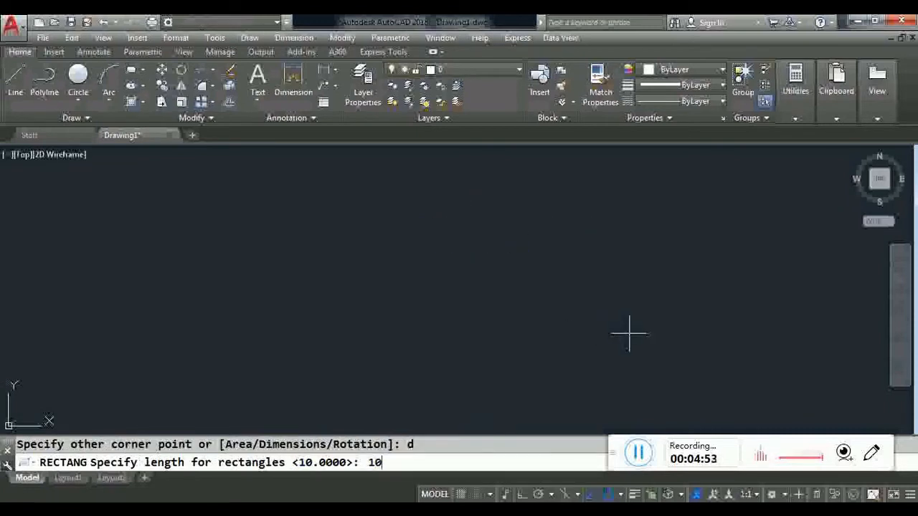
pyautogui.press('Return')
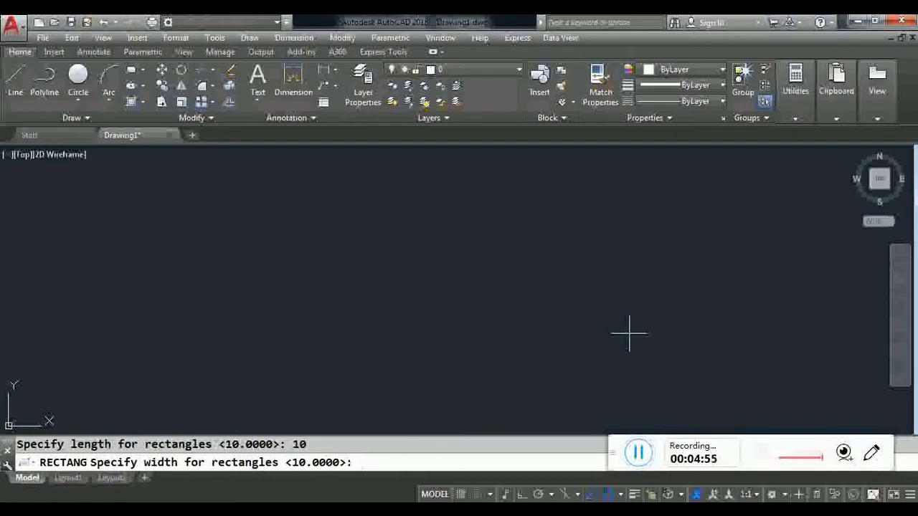
pyautogui.press('Return')
pyautogui.click(616, 309)
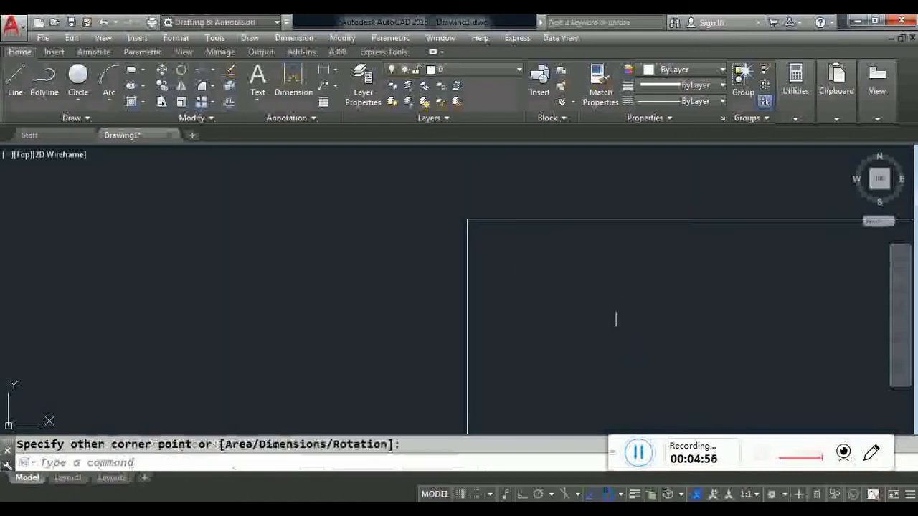
pyautogui.scroll(-8, 512, 254)
pyautogui.scroll(4, 537, 252)
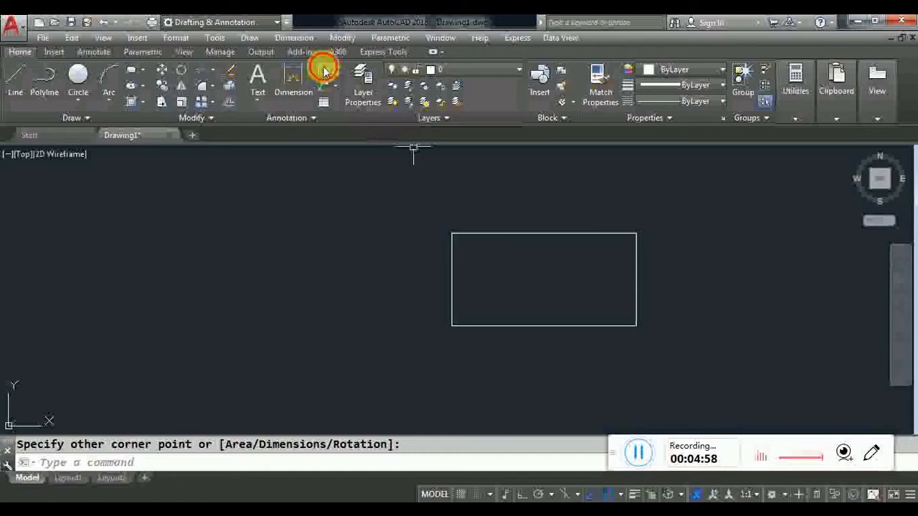
# Step: Add a linear dimension to the rectangle's top edge, placed above it
pyautogui.click(323, 69)
pyautogui.press('Return')
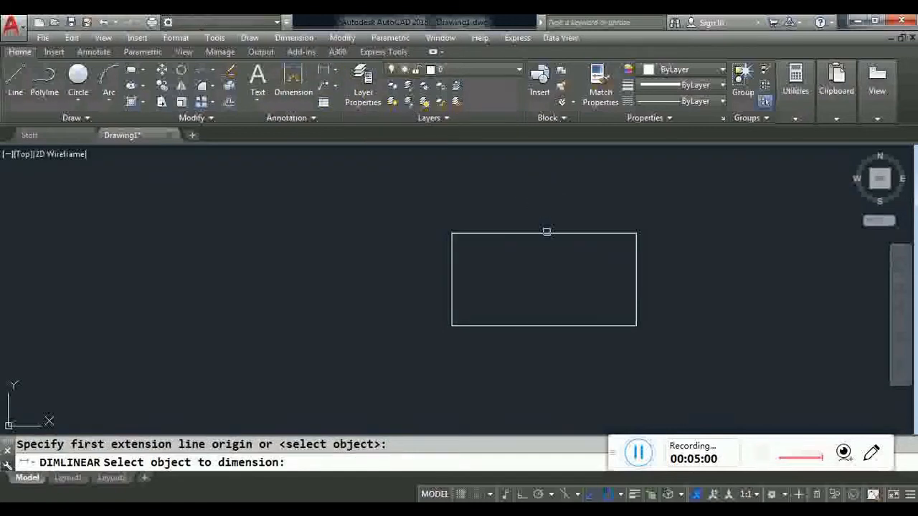
pyautogui.click(547, 233)
pyautogui.click(545, 207)
pyautogui.scroll(2, 541, 235)
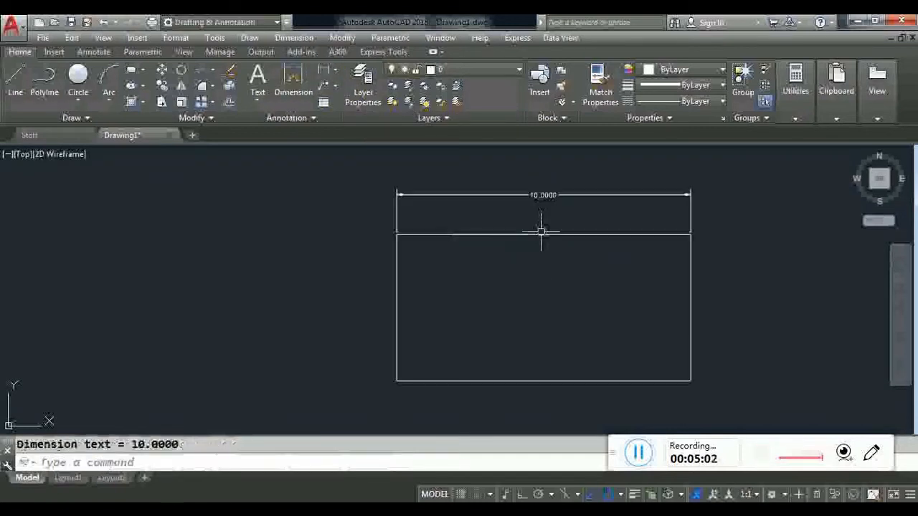
# Step: Add a linear dimension to the rectangle's right edge, placed outside the shape
pyautogui.press('Return')
pyautogui.press('Return')
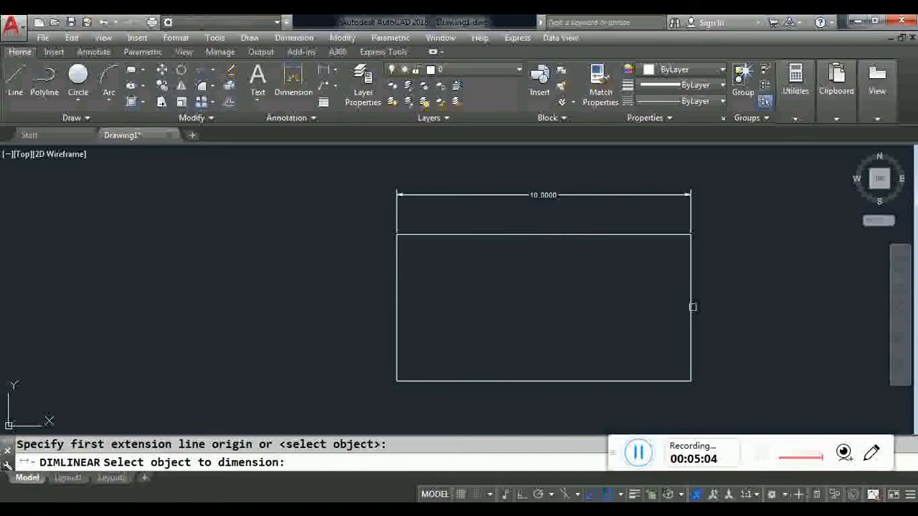
pyautogui.click(693, 307)
pyautogui.click(722, 309)
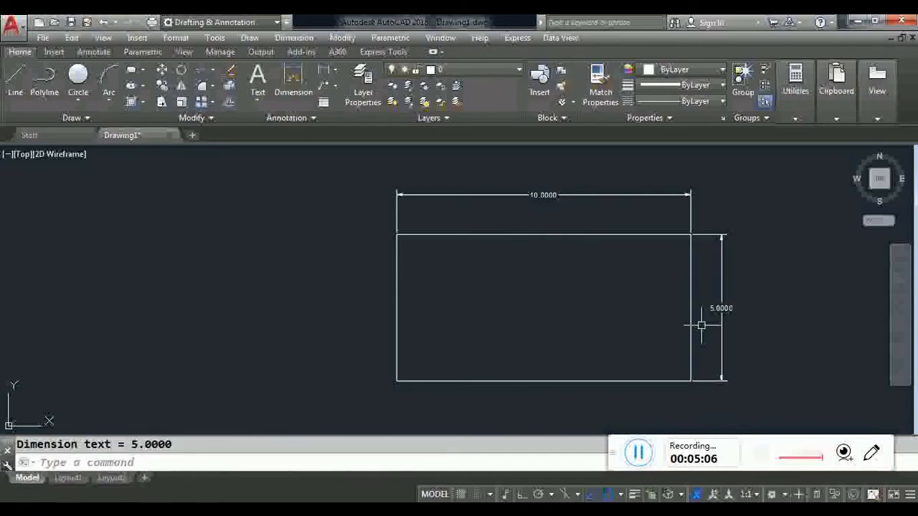
pyautogui.scroll(2, 701, 327)
pyautogui.scroll(-2, 701, 325)
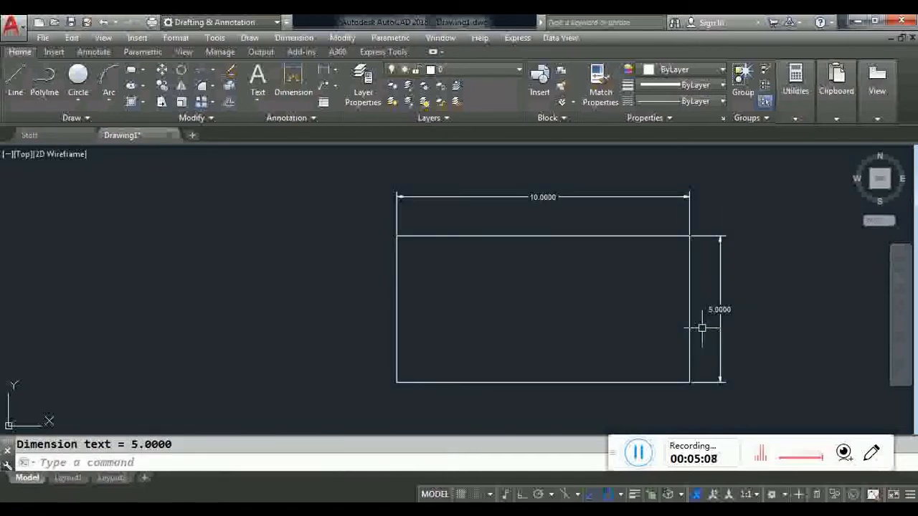
# Step: Modify the Standard dimension style to use a text height of .25
pyautogui.write('d')
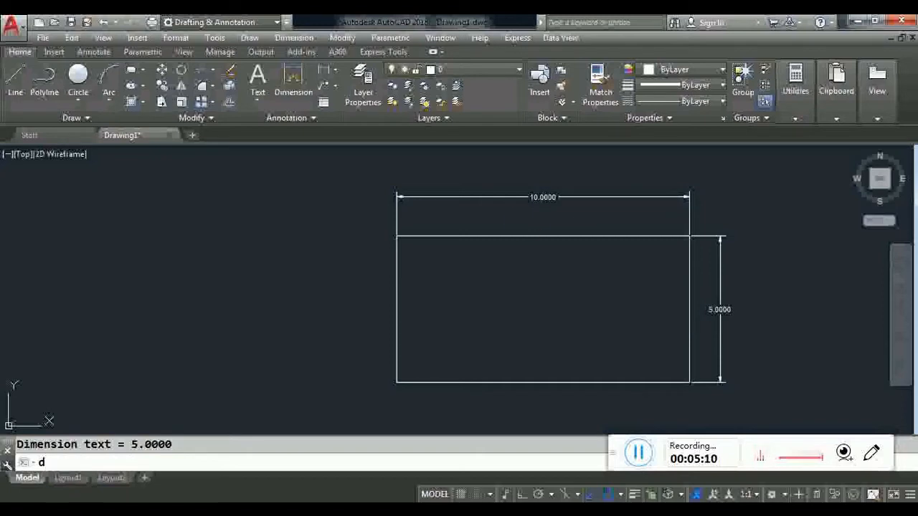
pyautogui.press('Return')
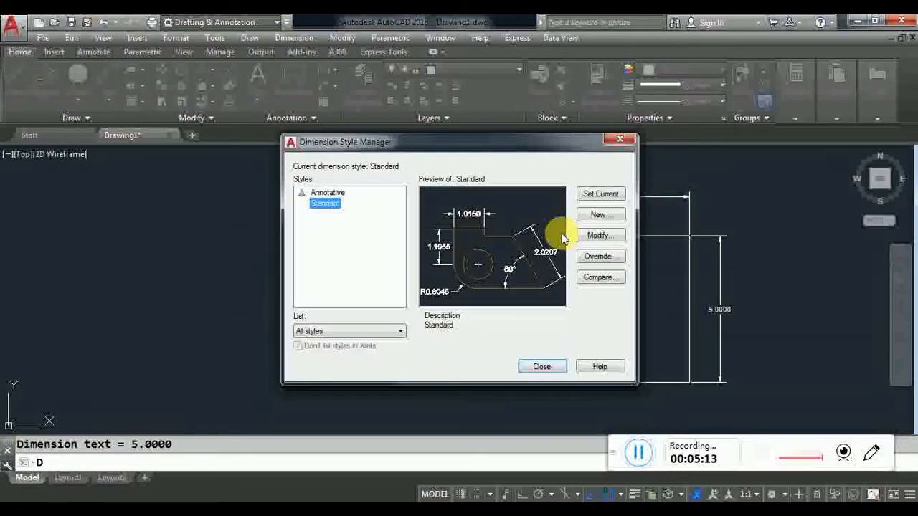
pyautogui.click(601, 237)
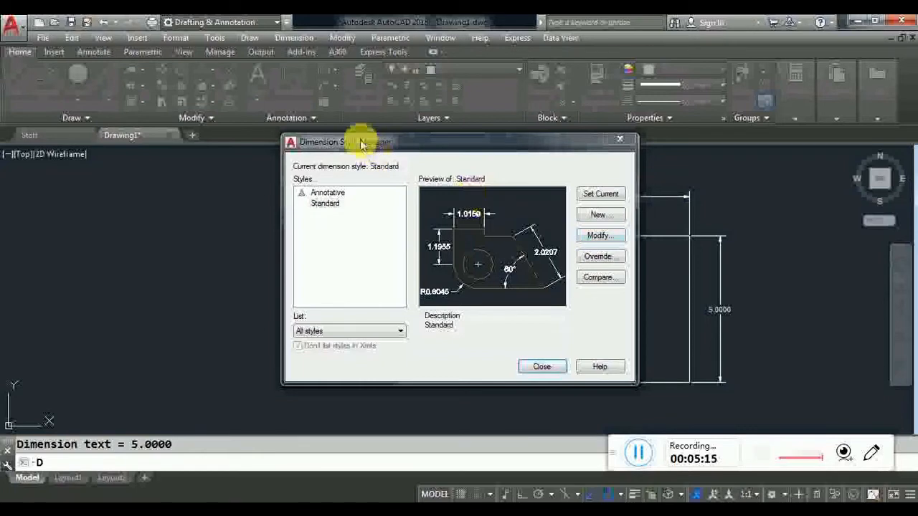
pyautogui.click(388, 81)
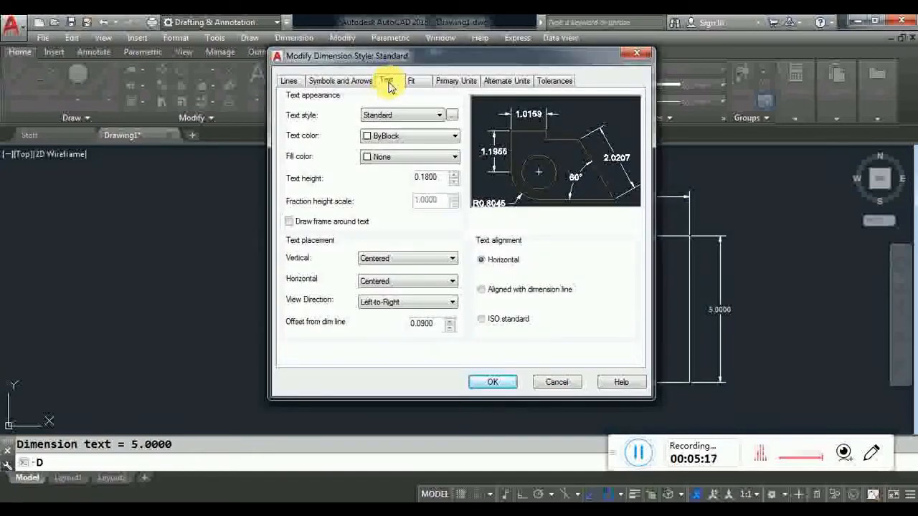
pyautogui.doubleClick(425, 178)
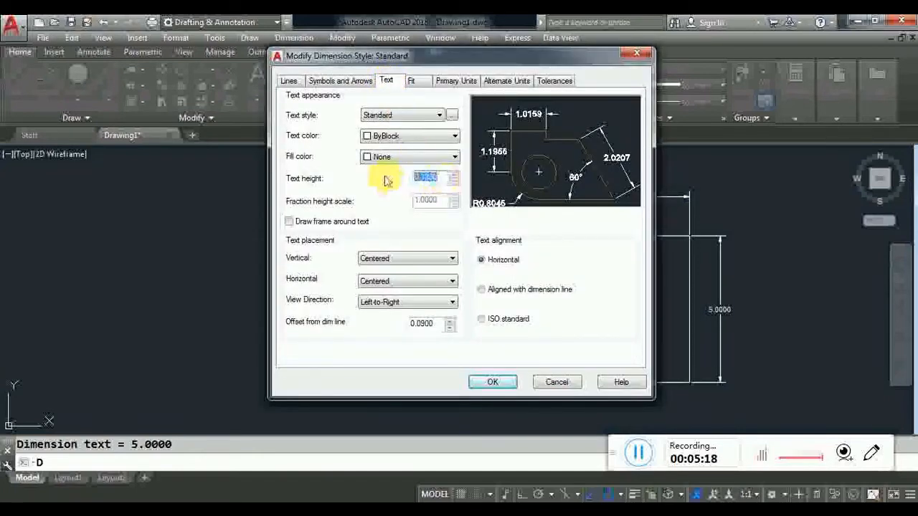
pyautogui.press('BackSpace')
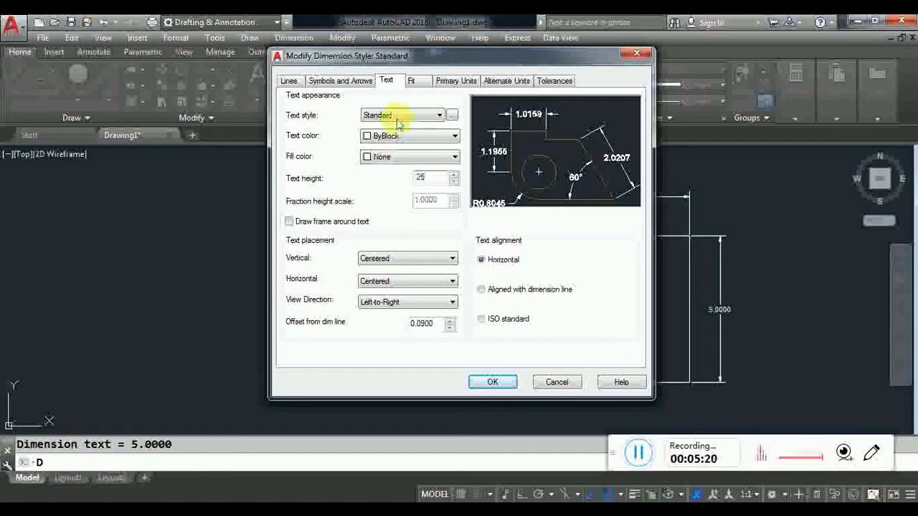
# Step: Set the Standard style's linear dimension precision to 0.00 and accept the style changes
pyautogui.click(456, 81)
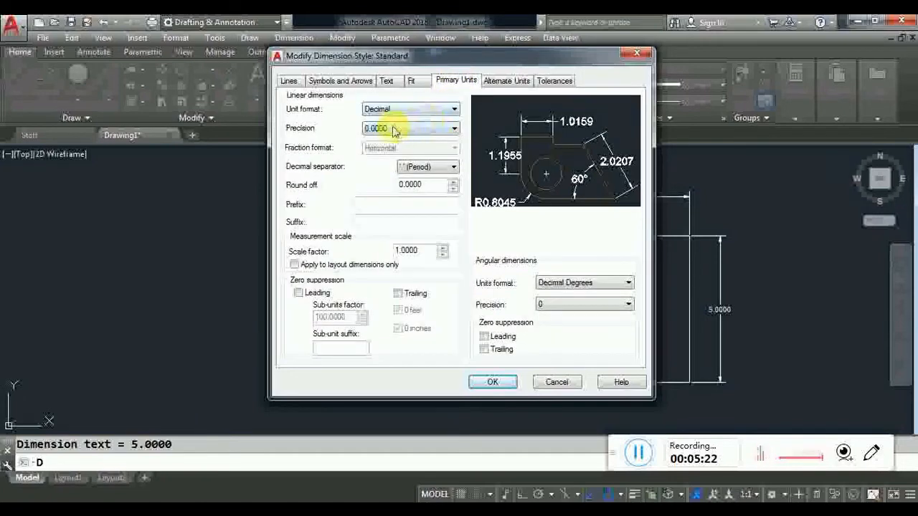
pyautogui.click(393, 129)
pyautogui.click(398, 155)
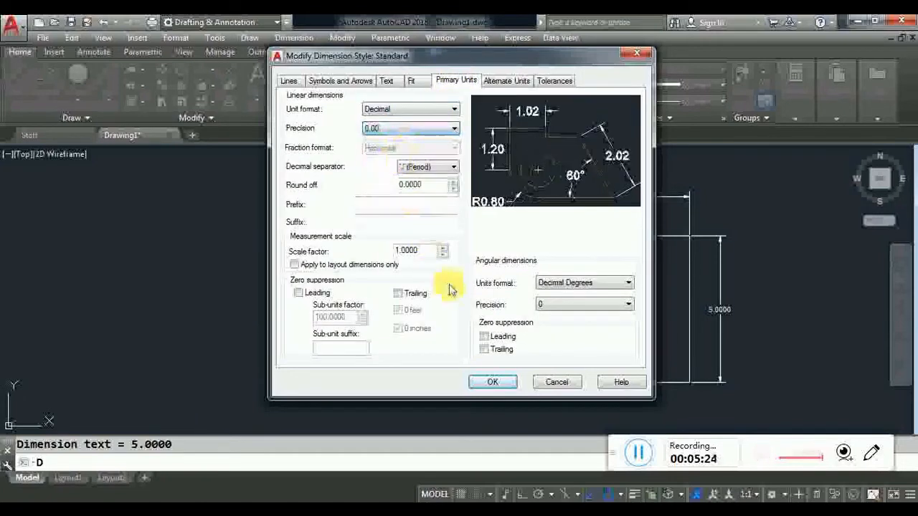
pyautogui.click(502, 382)
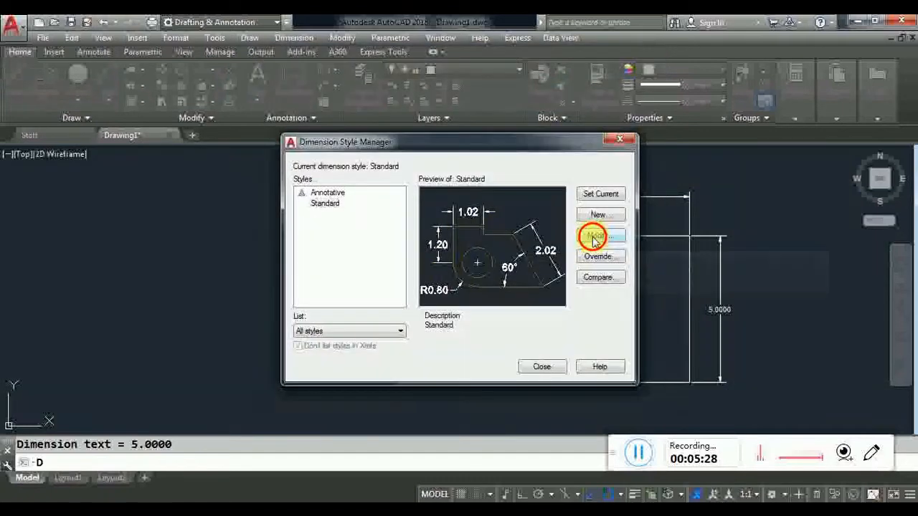
# Step: Change the arrow size of the Standard dimension style and make that style current
pyautogui.press('Return')
pyautogui.click(324, 81)
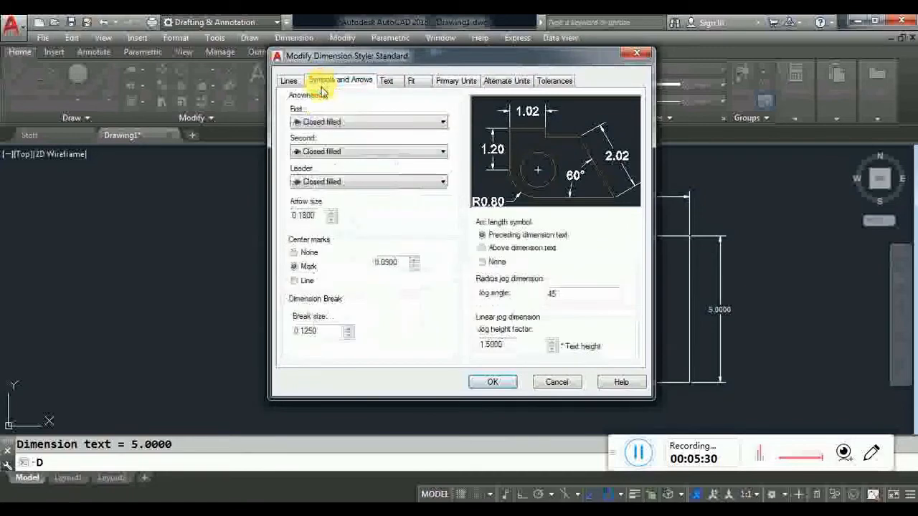
pyautogui.moveTo(319, 215); pyautogui.dragTo(292, 216)
pyautogui.press('BackSpace')
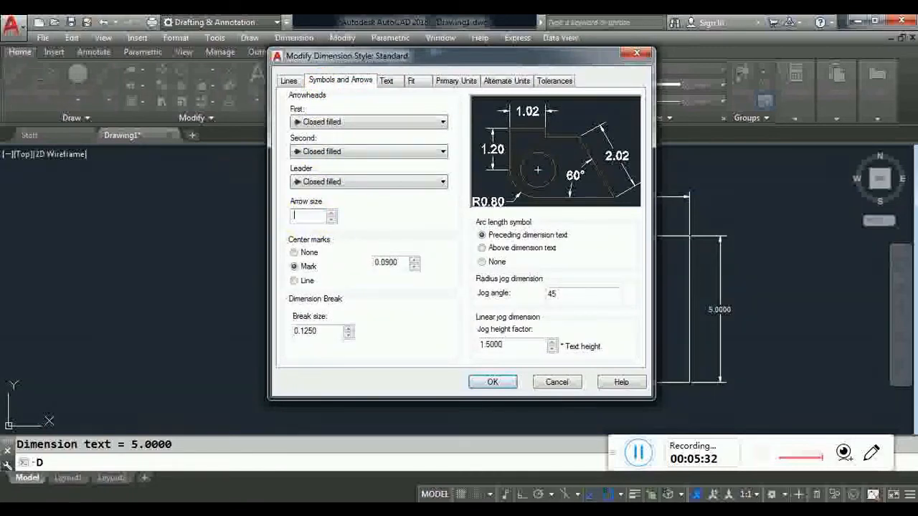
pyautogui.click(491, 382)
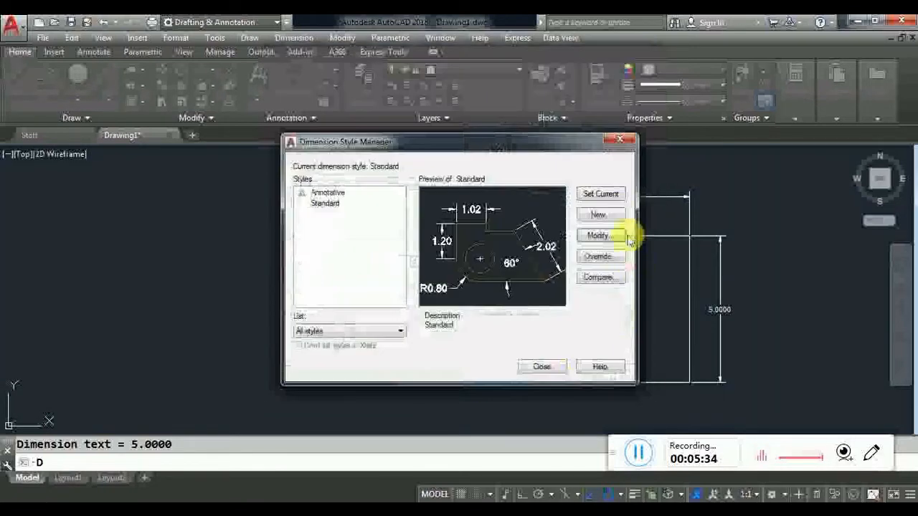
pyautogui.click(601, 195)
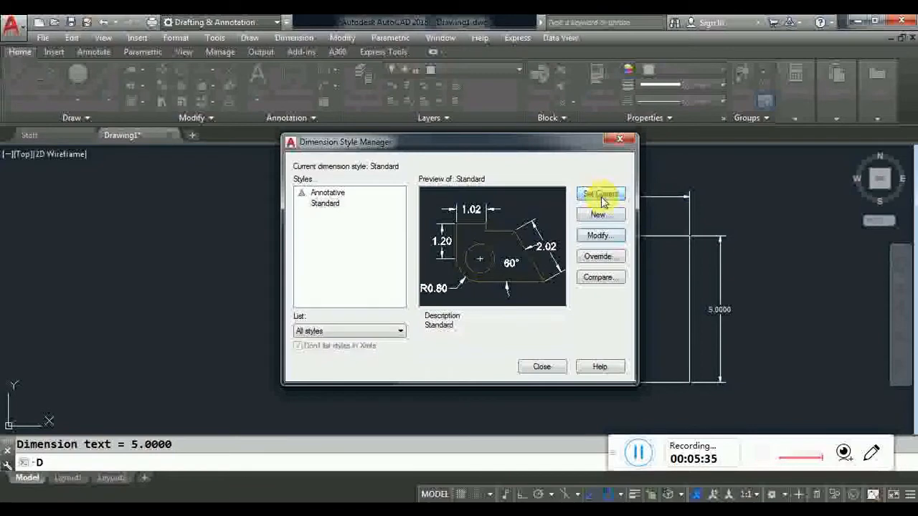
pyautogui.click(547, 367)
# Step: Add a multileader labelled 1 pointing to the rectangle's lower-left corner
pyautogui.moveTo(523, 332); pyautogui.dragTo(602, 316, button='middle')
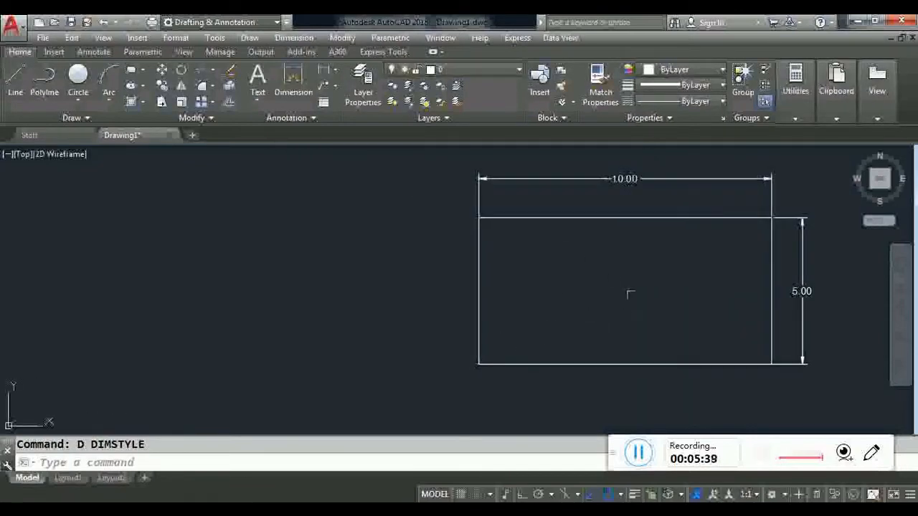
pyautogui.scroll(-2, 578, 294)
pyautogui.moveTo(349, 293); pyautogui.dragTo(438, 285, button='middle')
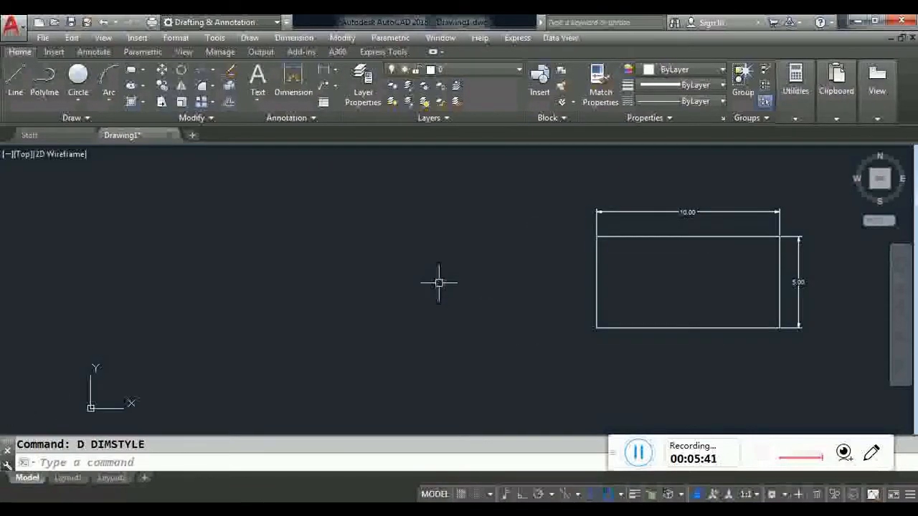
pyautogui.write('L')
pyautogui.press('Escape')
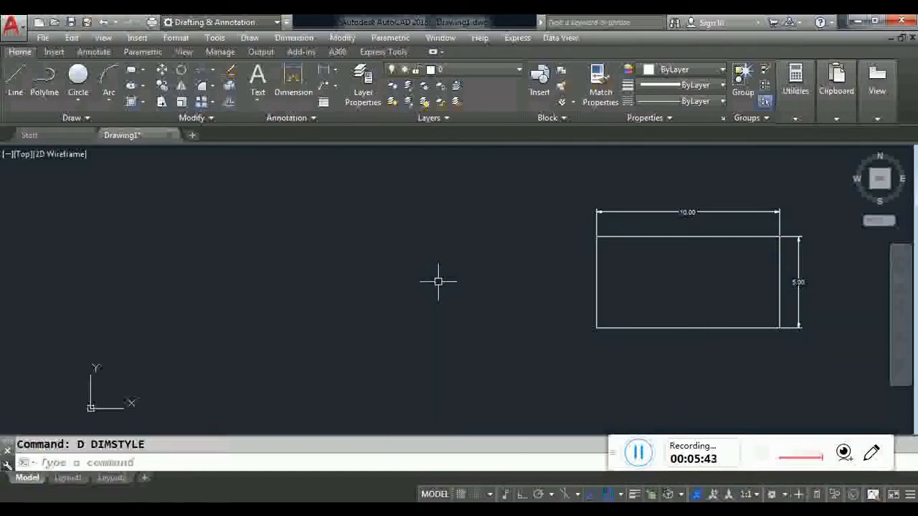
pyautogui.click(324, 71)
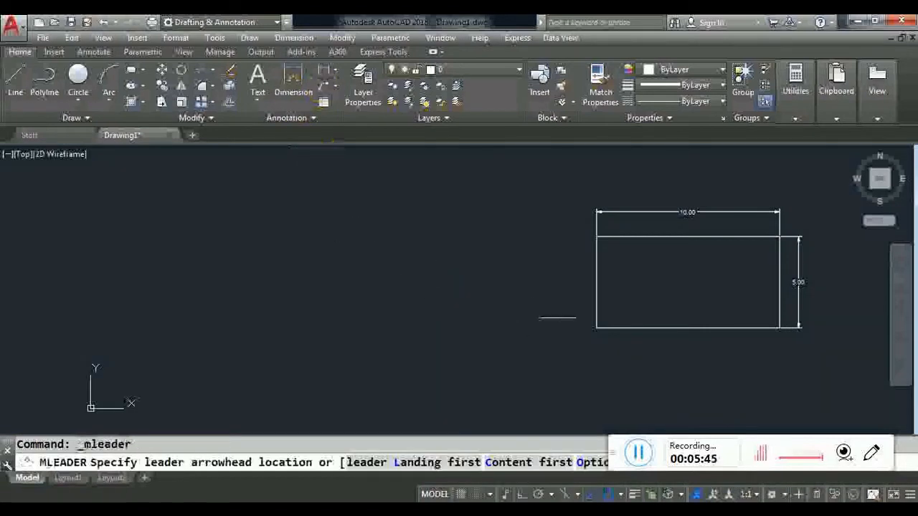
pyautogui.click(596, 328)
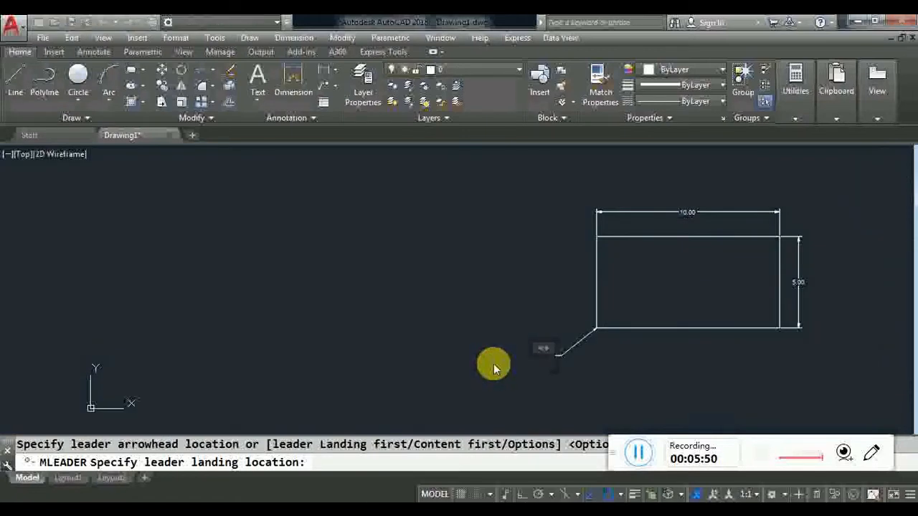
pyautogui.click(493, 364)
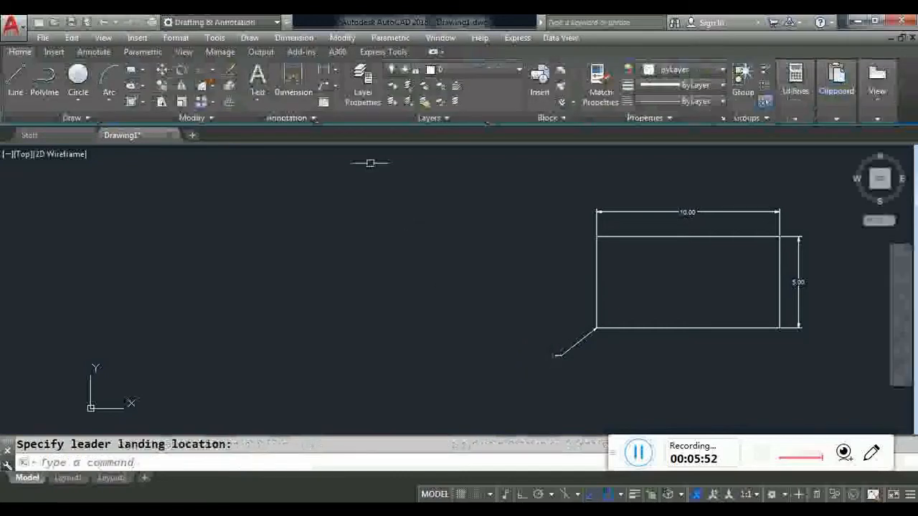
# Step: Add a multileader labelled 2 pointing to the rectangle's lower-right corner
pyautogui.click(323, 87)
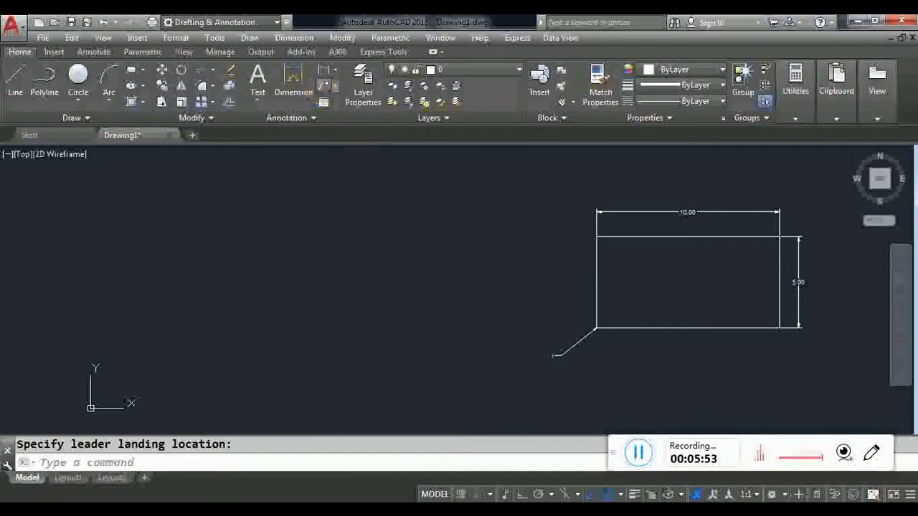
pyautogui.click(780, 329)
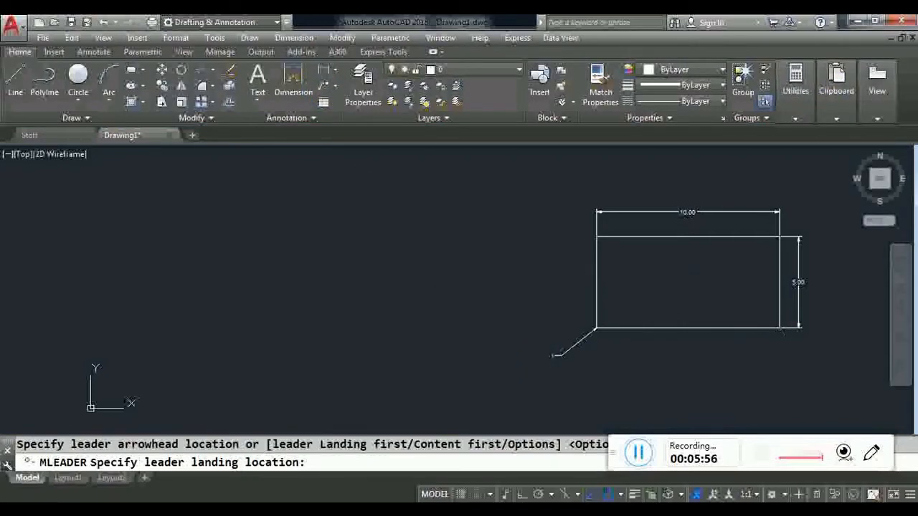
pyautogui.write('2')
pyautogui.click(737, 392)
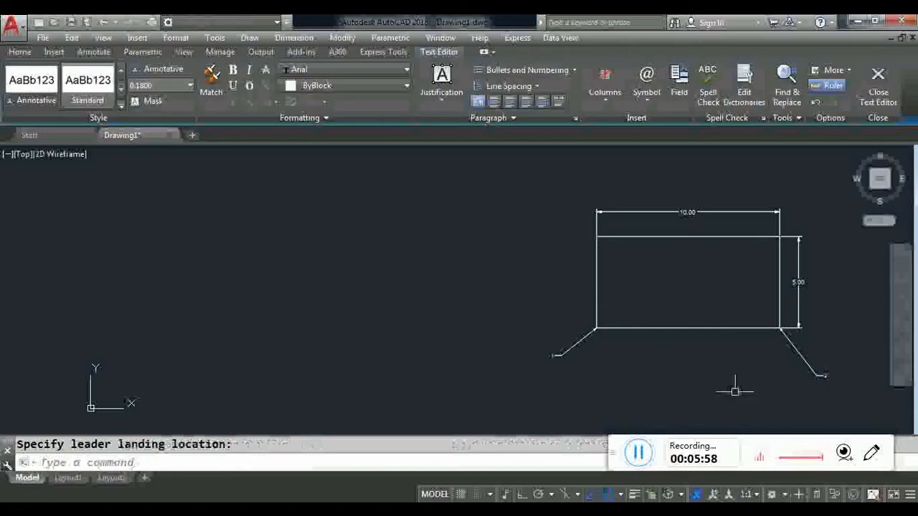
pyautogui.click(327, 71)
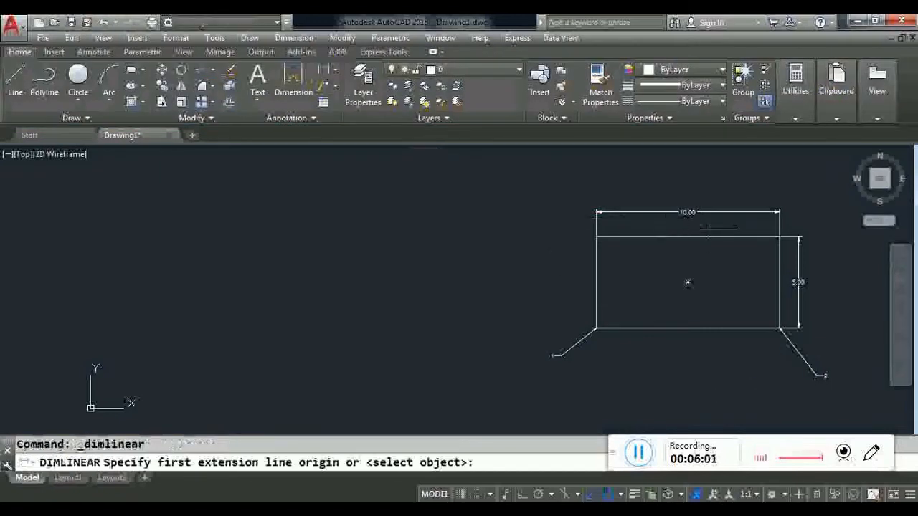
pyautogui.click(778, 236)
pyautogui.moveTo(723, 280); pyautogui.dragTo(650, 302, button='middle')
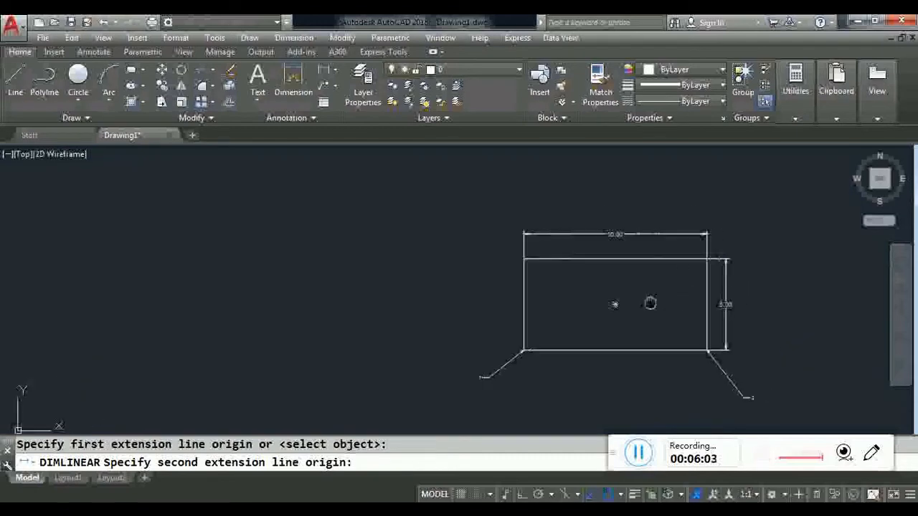
pyautogui.click(742, 238)
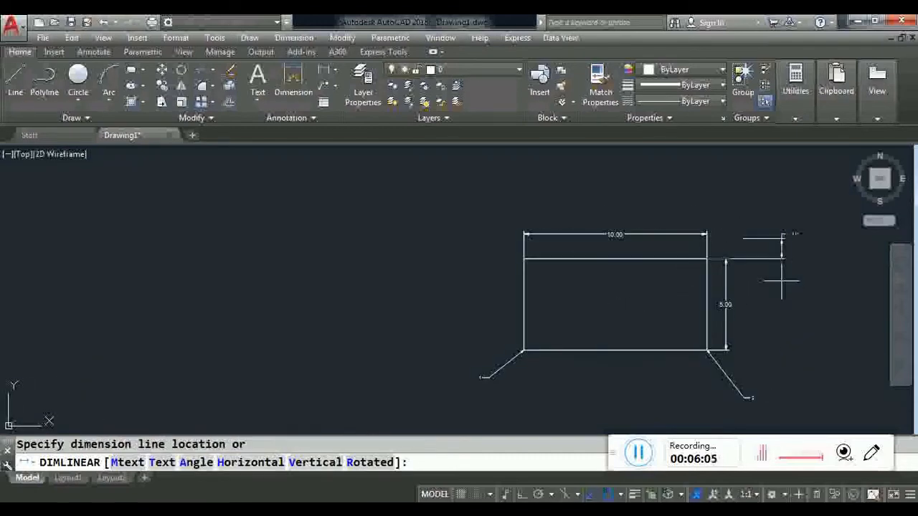
pyautogui.press('Escape')
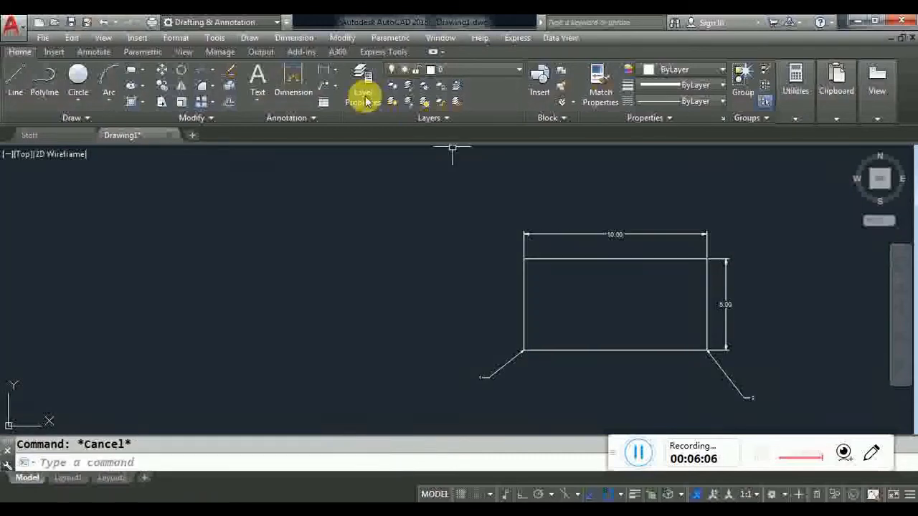
# Step: Add a multileader labelled 3 pointing to the rectangle's upper-right corner
pyautogui.click(322, 87)
pyautogui.click(707, 258)
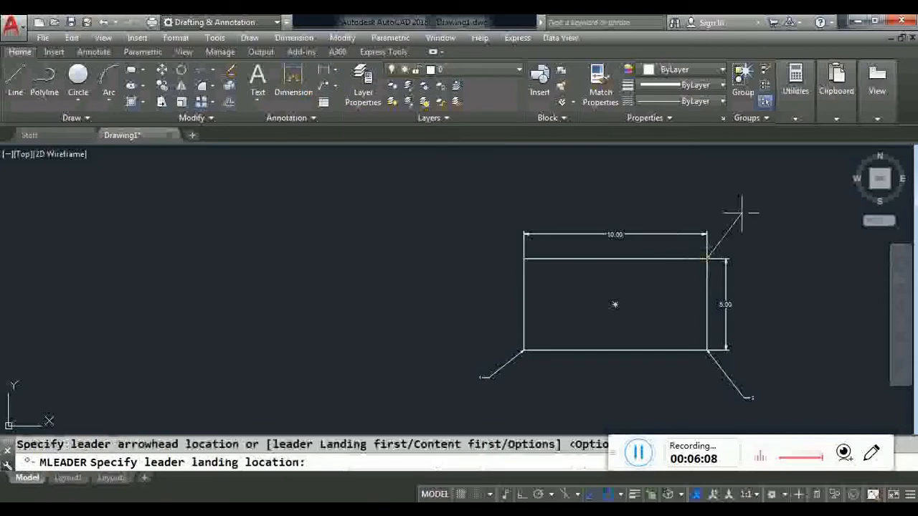
pyautogui.click(749, 213)
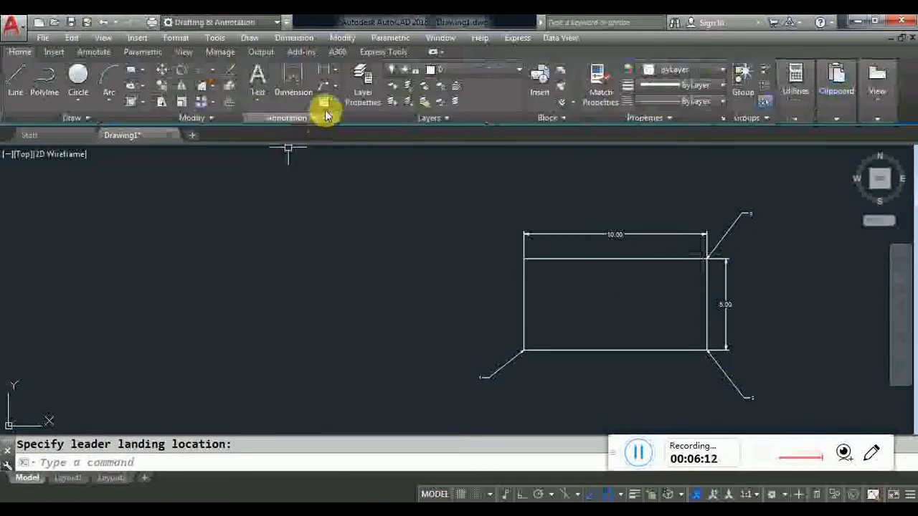
# Step: Add a multileader labelled 4 pointing to the rectangle's upper-left corner
pyautogui.click(322, 89)
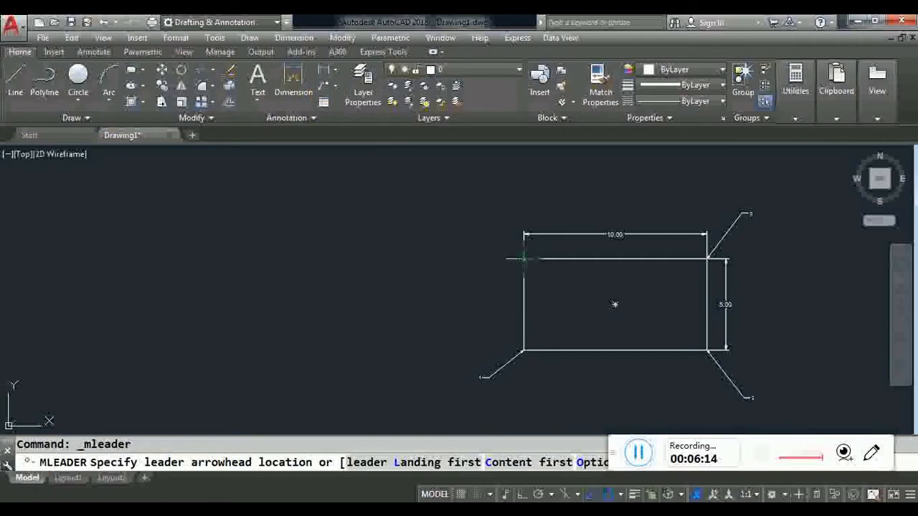
pyautogui.click(524, 258)
pyautogui.click(446, 214)
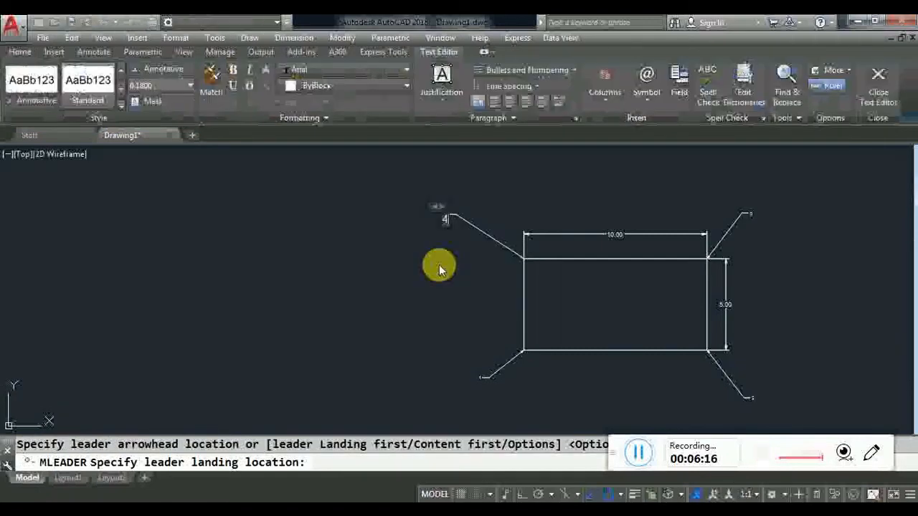
# Step: Draw the bottom edge of a second rectangle as a line from 0,0 to 10,0
pyautogui.scroll(-2, 445, 260)
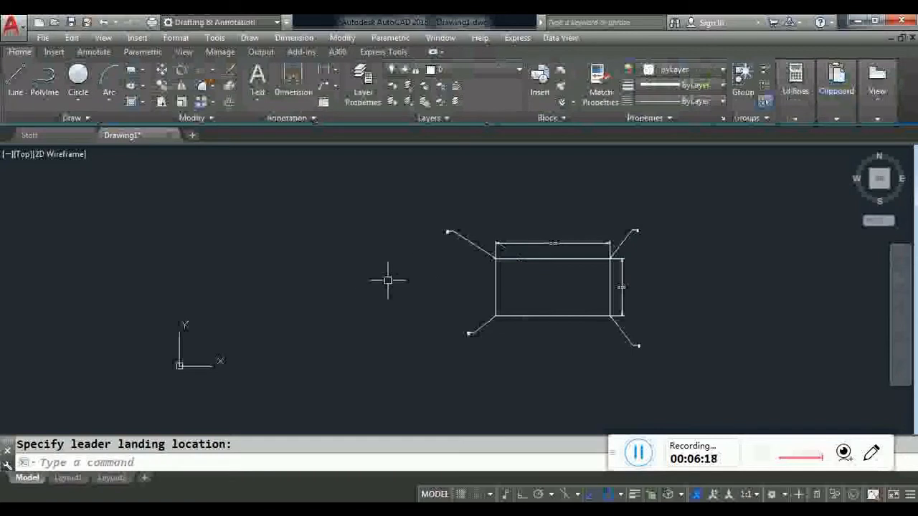
pyautogui.write('1')
pyautogui.press('Return')
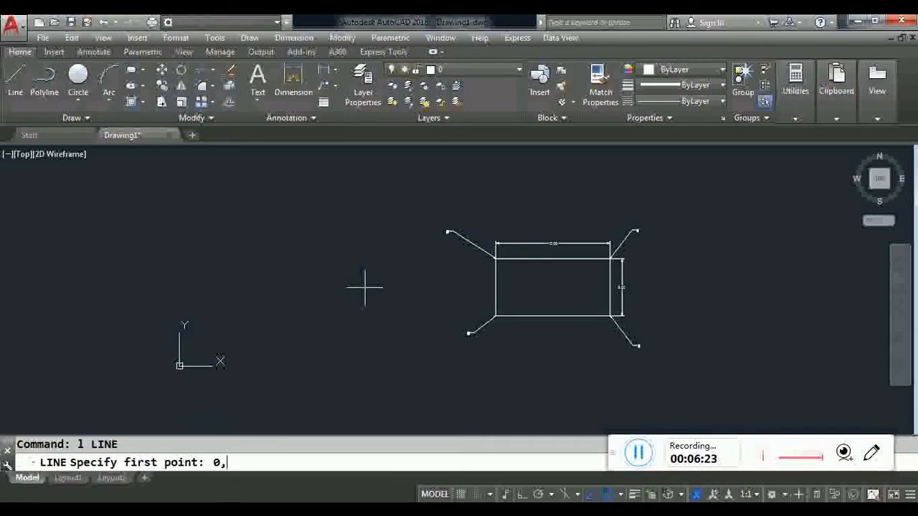
pyautogui.write('0,0')
pyautogui.press('Return')
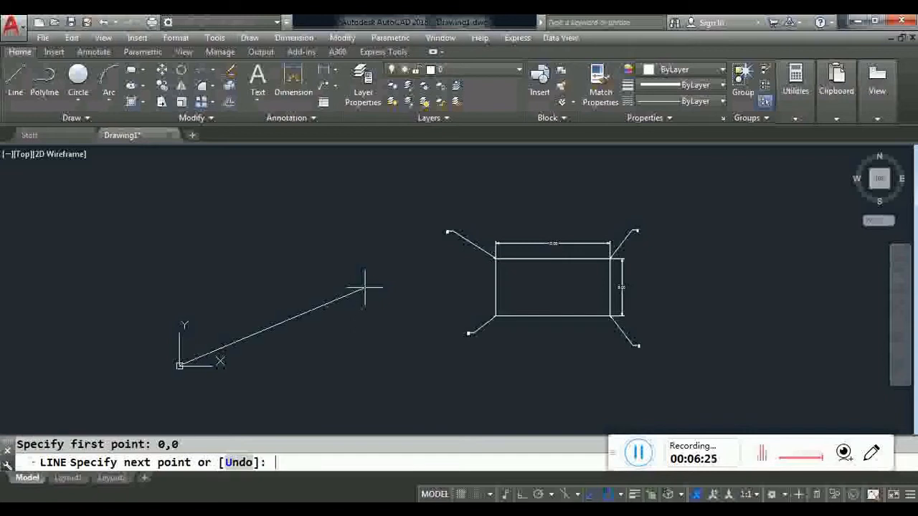
pyautogui.scroll(3, 470, 331)
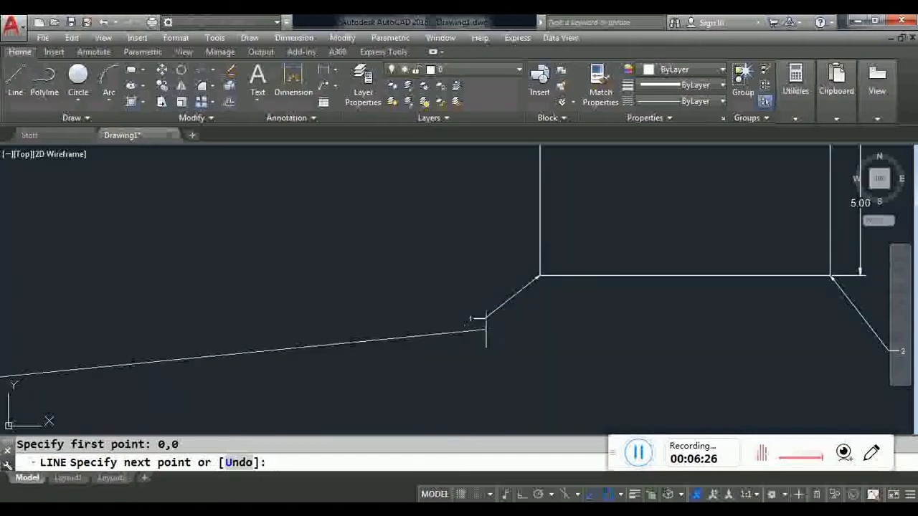
pyautogui.scroll(-3, 471, 319)
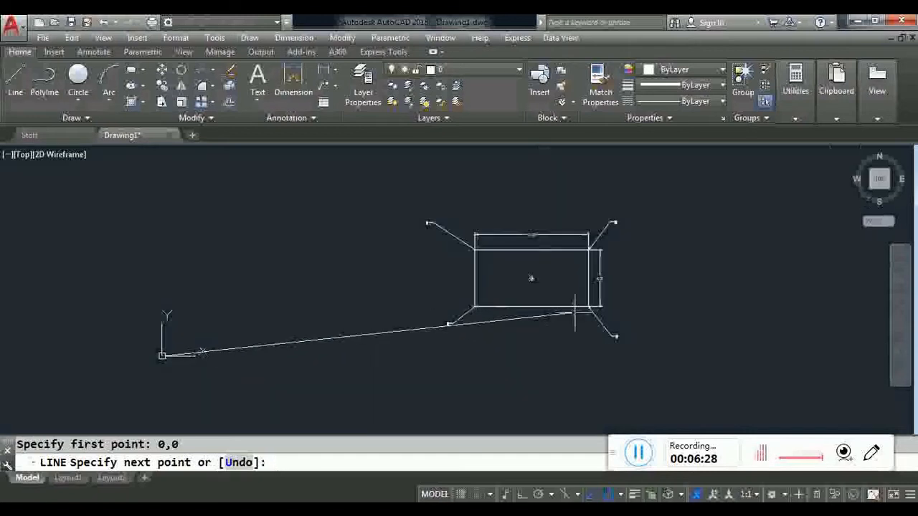
pyautogui.scroll(3, 594, 314)
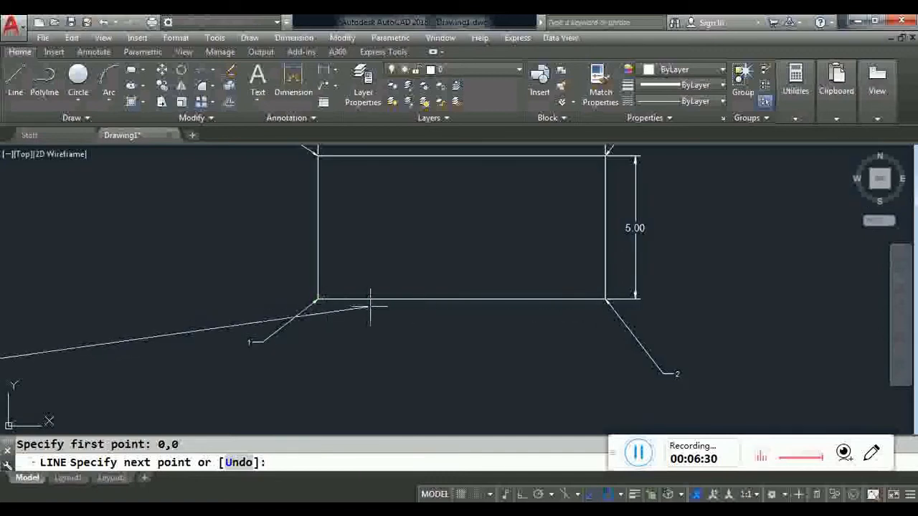
pyautogui.scroll(-2, 534, 314)
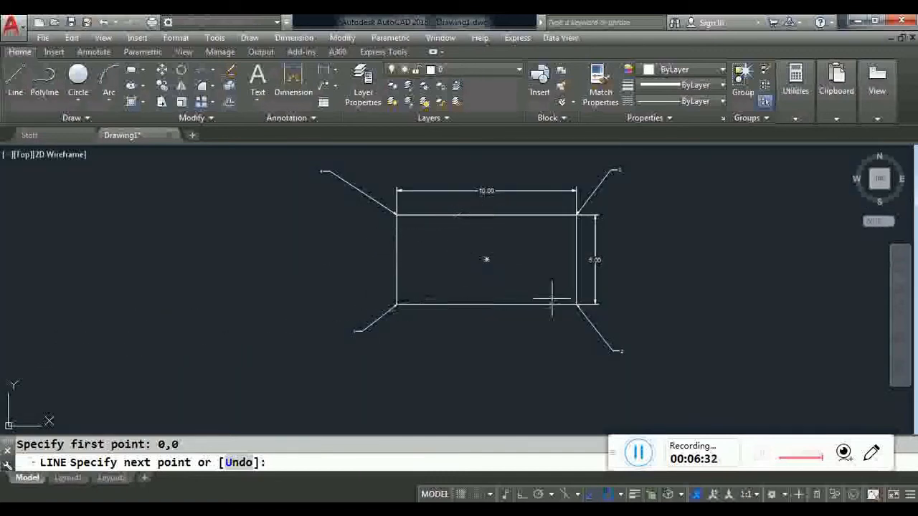
pyautogui.scroll(2, 553, 297)
pyautogui.scroll(-5, 537, 322)
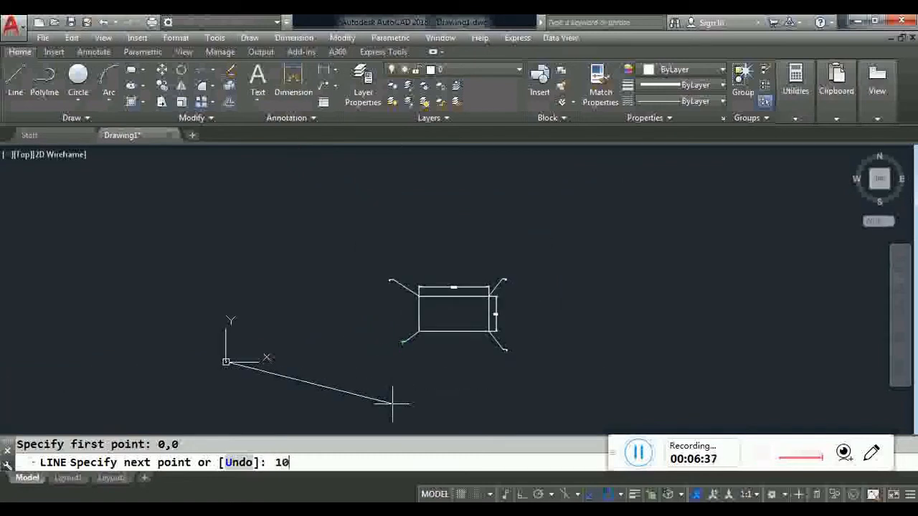
pyautogui.press('Return')
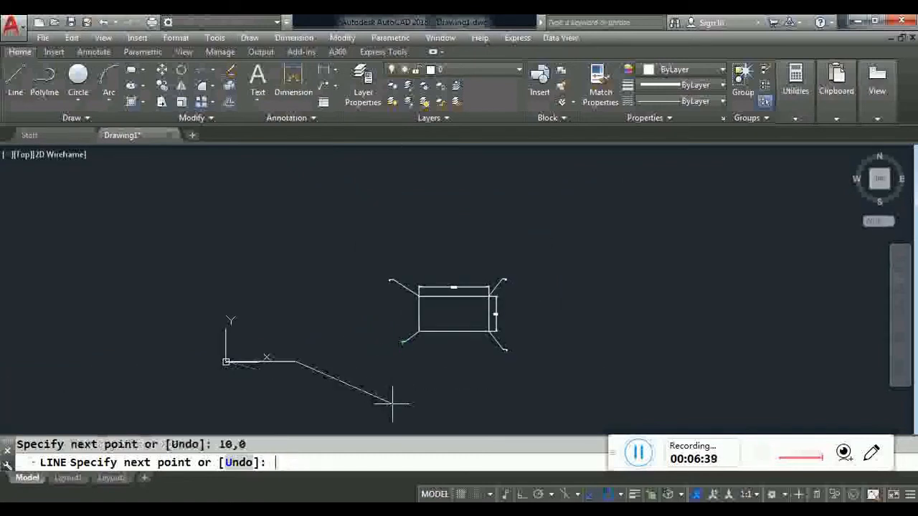
# Step: Continue the line to 10,5 and 0,5 to form the second rectangle's right and top edges
pyautogui.scroll(2, 283, 409)
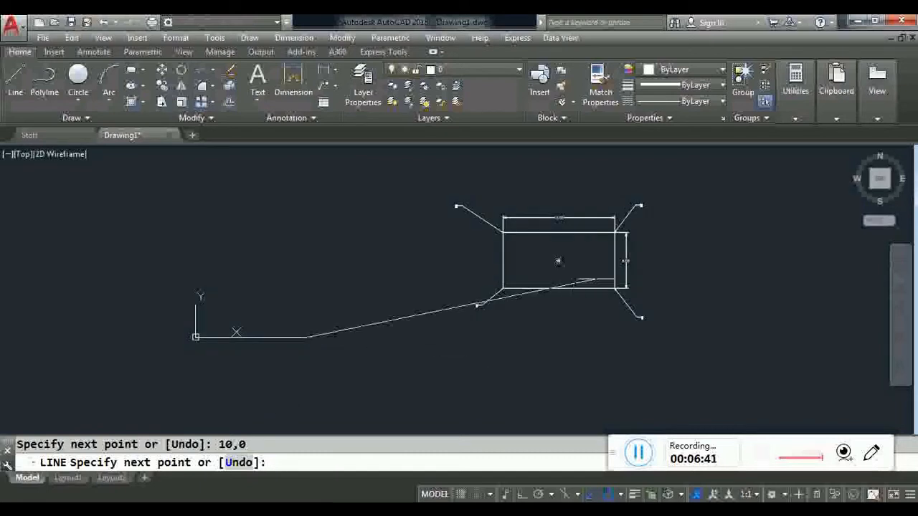
pyautogui.scroll(4, 620, 237)
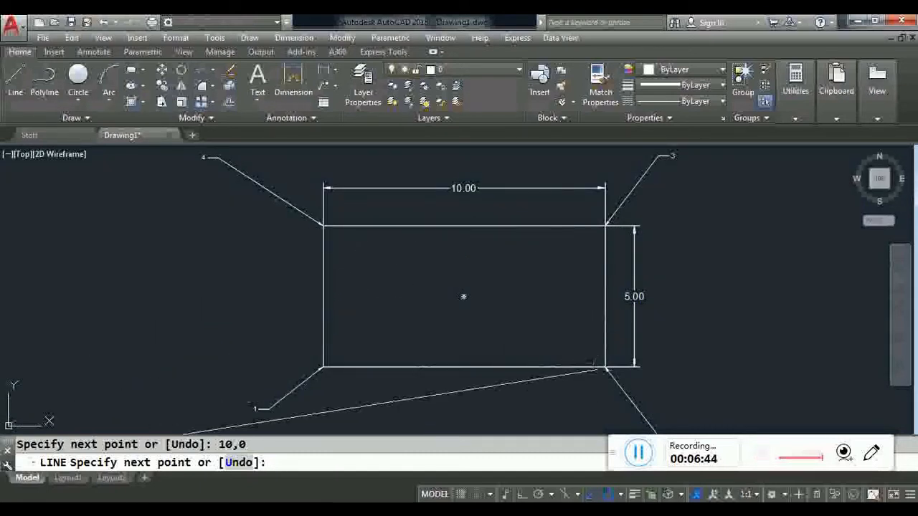
pyautogui.scroll(-4, 606, 294)
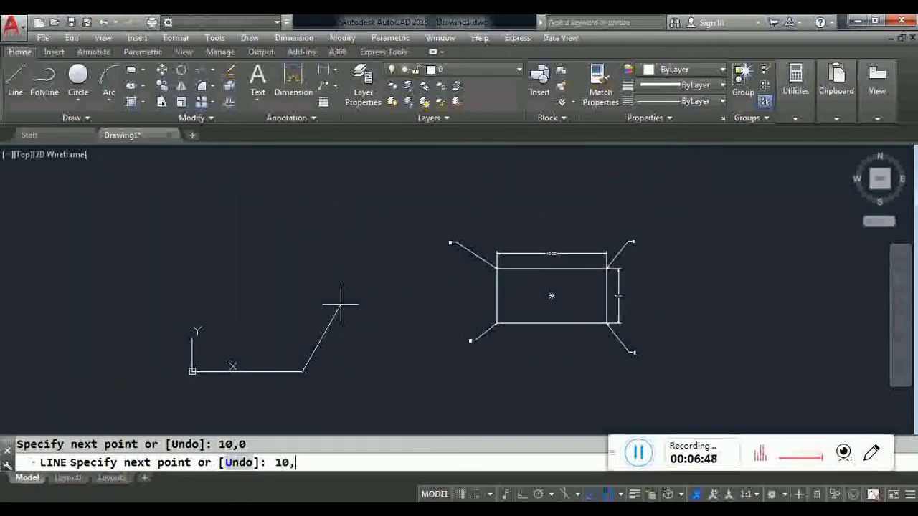
pyautogui.press('Return')
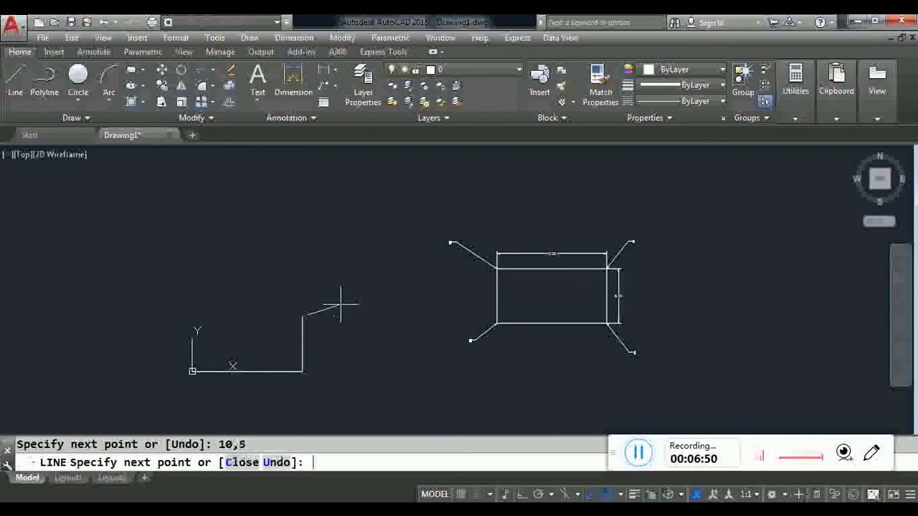
pyautogui.scroll(6, 495, 283)
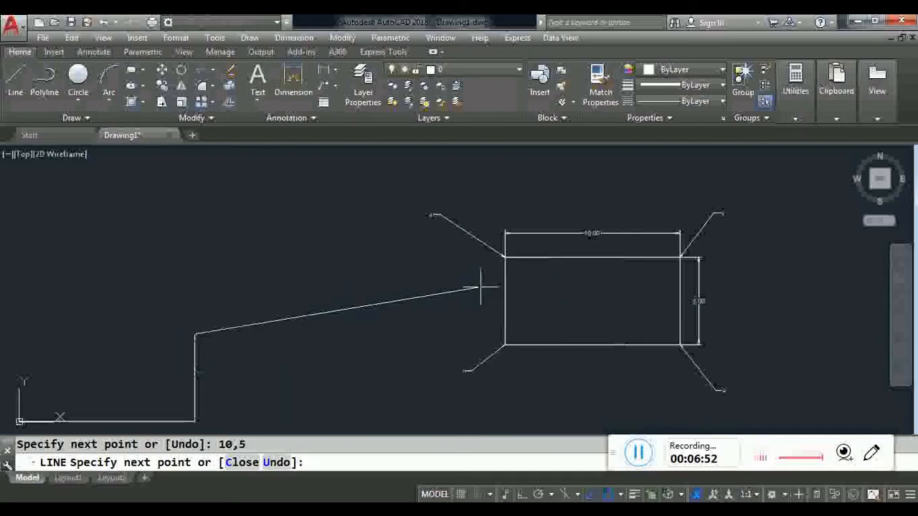
pyautogui.scroll(-4, 508, 250)
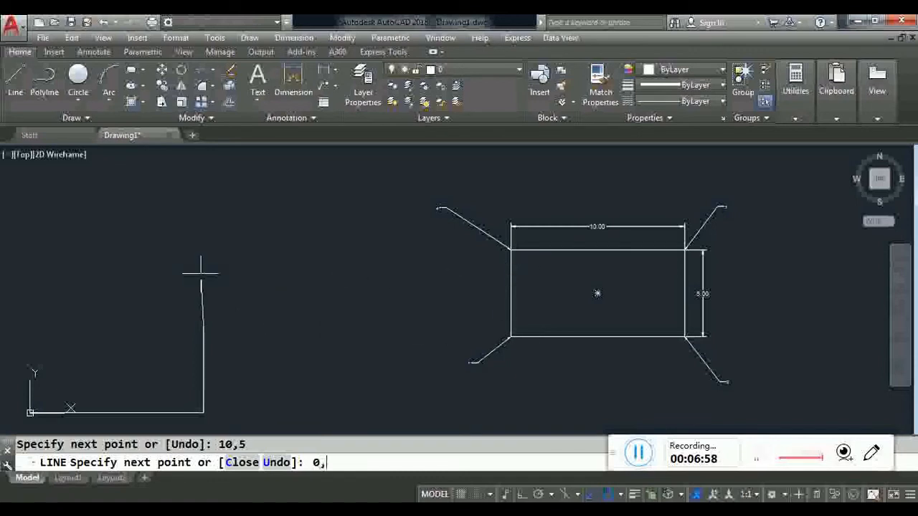
pyautogui.press('Return')
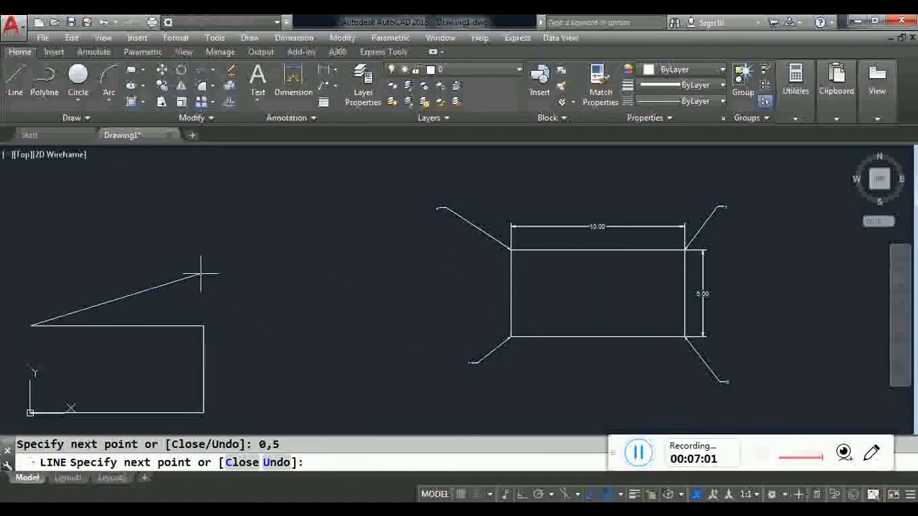
# Step: Close the second rectangle by drawing its left edge back to 0,0 and end the line
pyautogui.scroll(2, 467, 359)
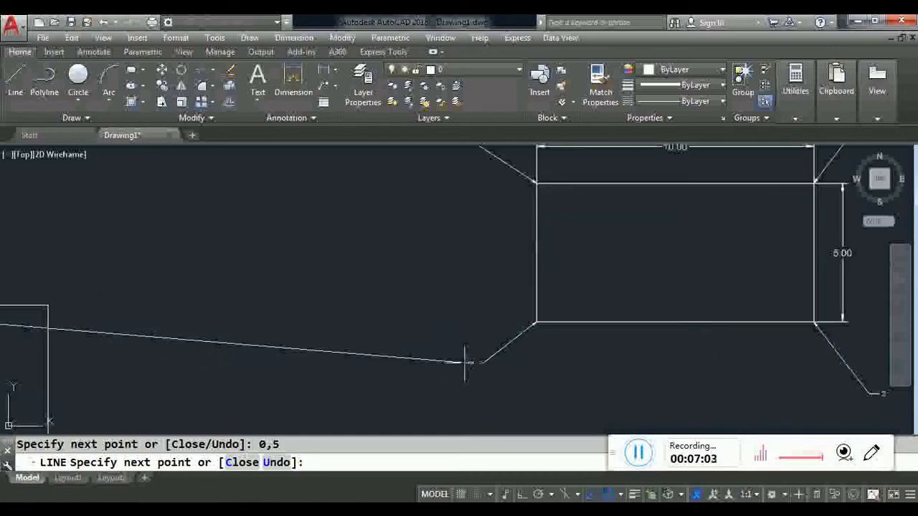
pyautogui.scroll(-2, 486, 327)
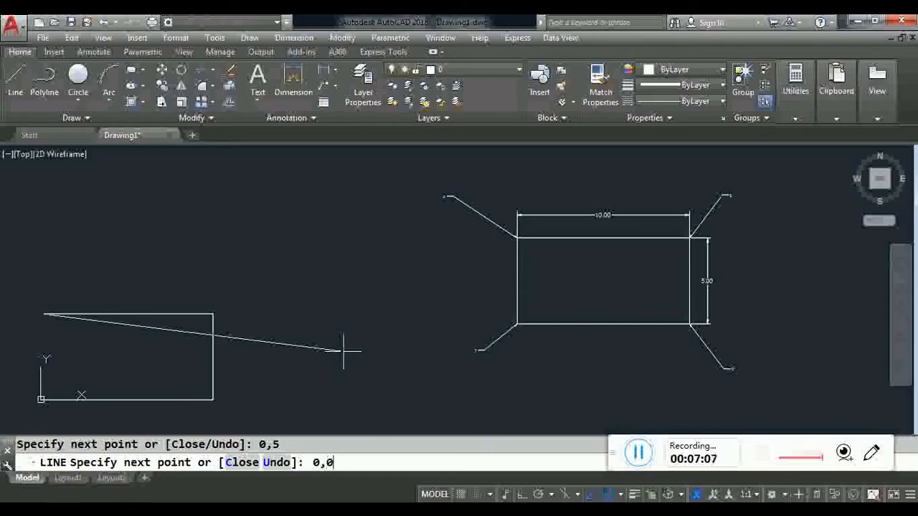
pyautogui.write('0,0')
pyautogui.press('Return')
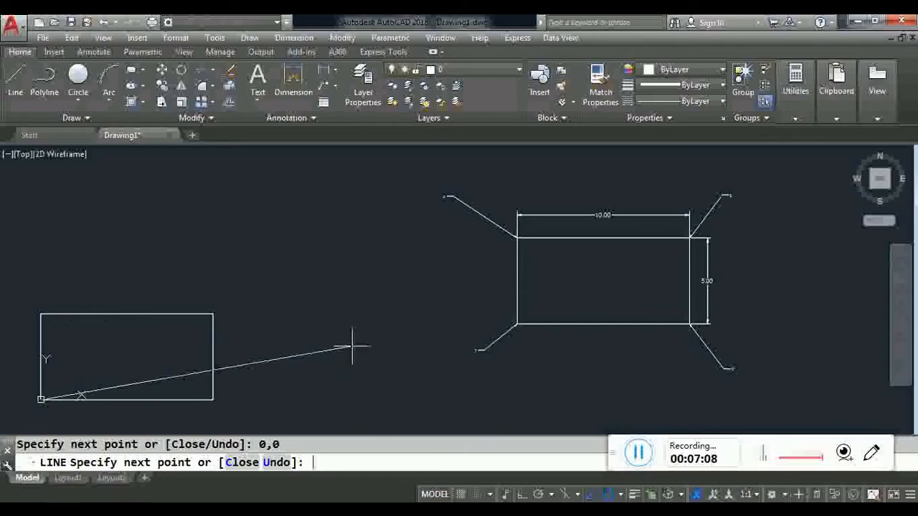
pyautogui.press('Escape')
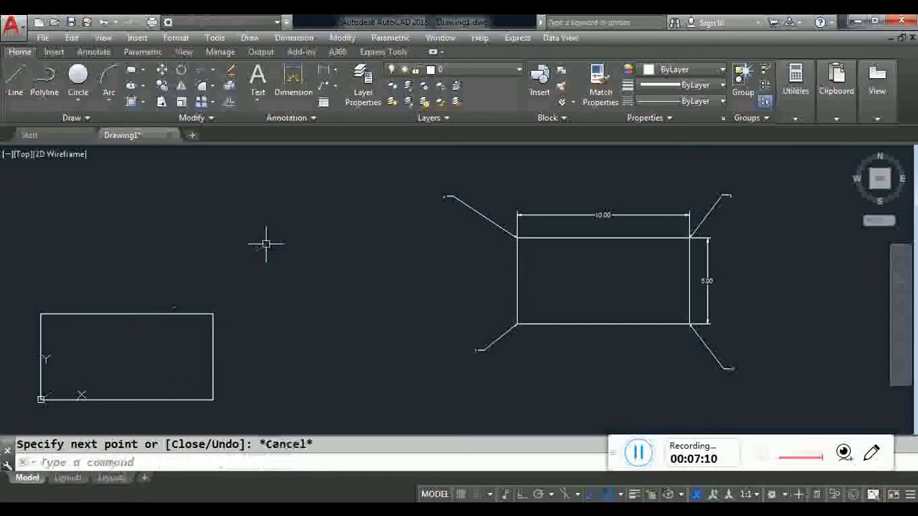
# Step: Delete the first rectangle together with its linear dimensions and four multileaders
pyautogui.click(753, 386)
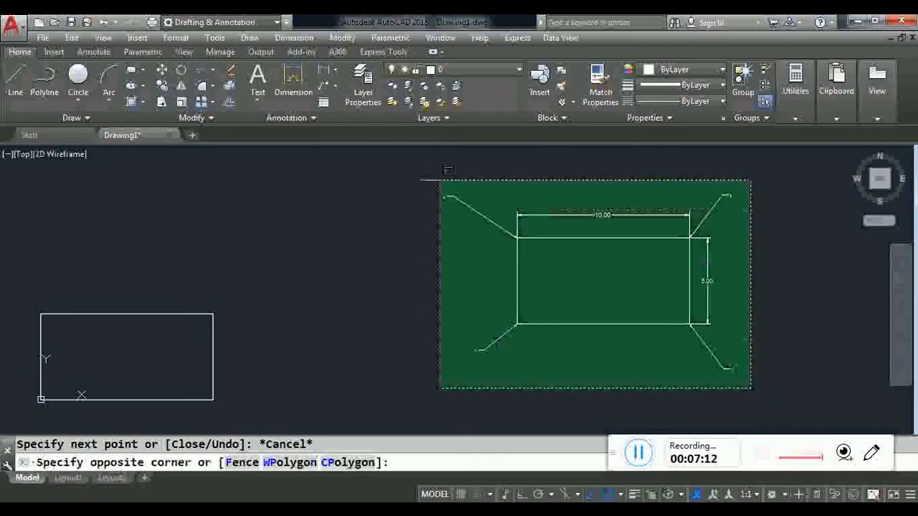
pyautogui.click(395, 156)
pyautogui.press('Delete')
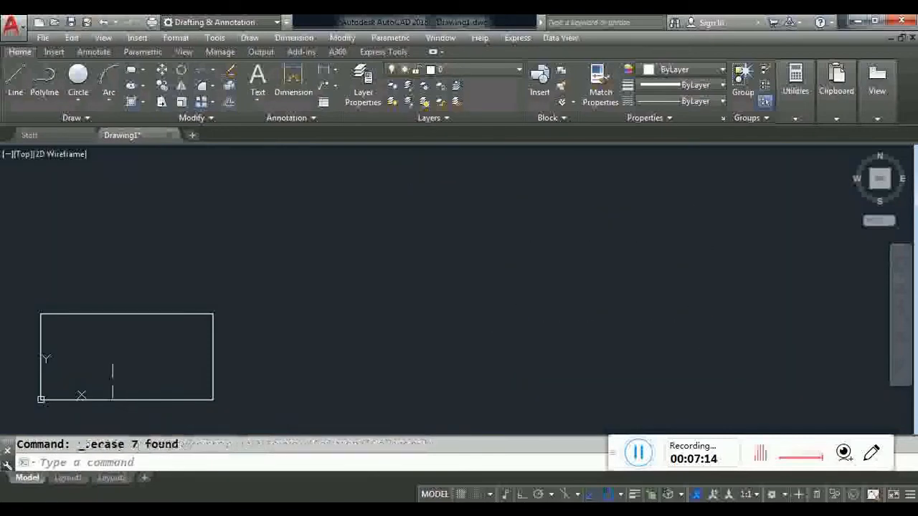
# Step: Move the UCS origin from the remaining rectangle's lower-left corner to empty space just right of the rectangle
pyautogui.click(41, 401)
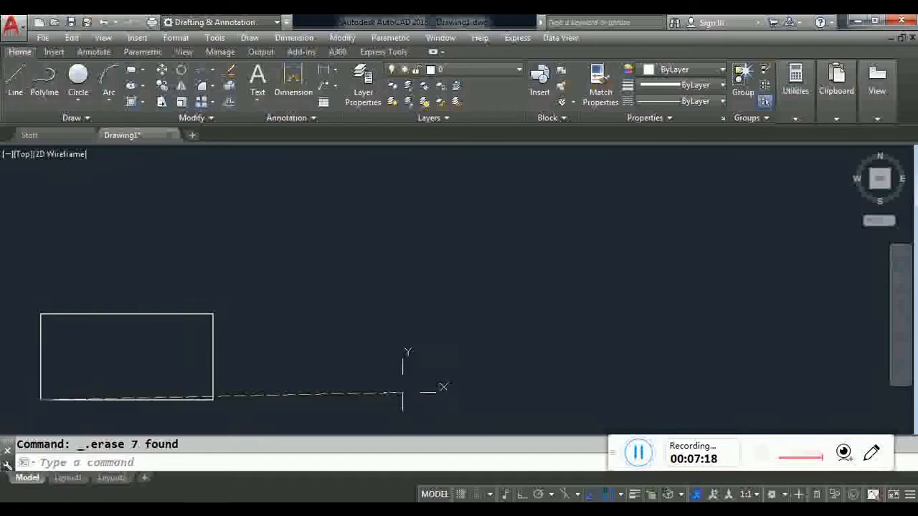
pyautogui.click(306, 380)
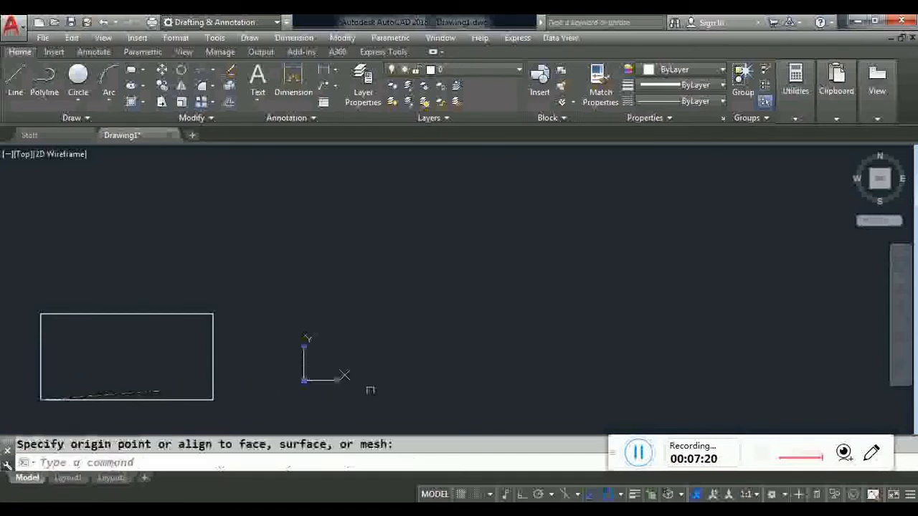
pyautogui.press('Escape')
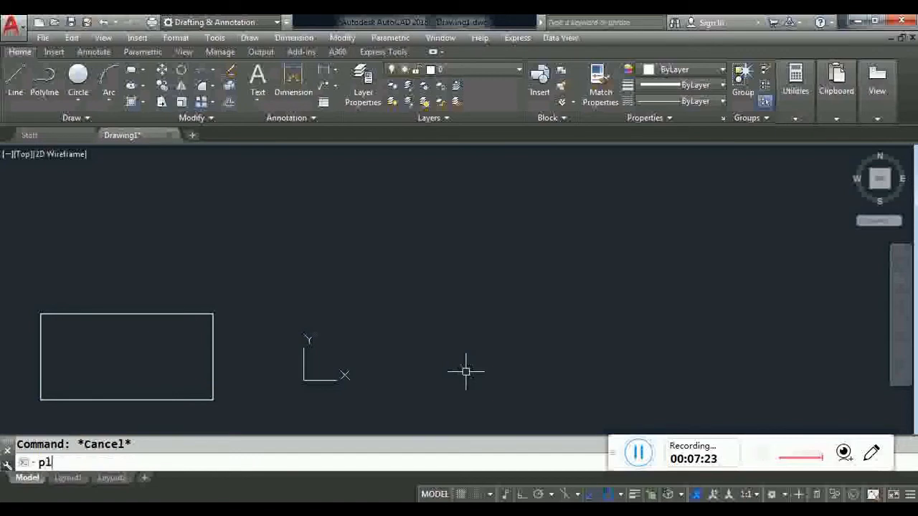
# Step: Start a polyline in the empty space right of the UCS origin and draw orthogonal segments 6 units down and 4 units right
pyautogui.write('pl')
pyautogui.press('Return')
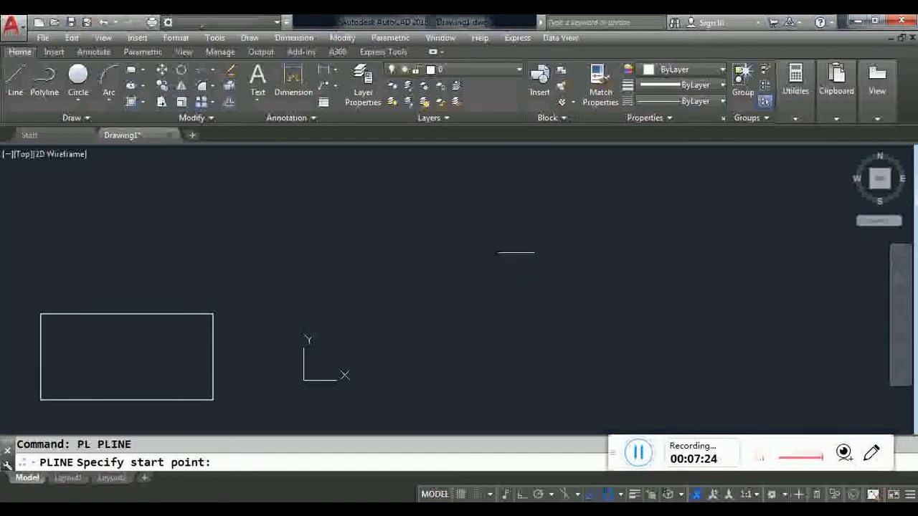
pyautogui.click(516, 253)
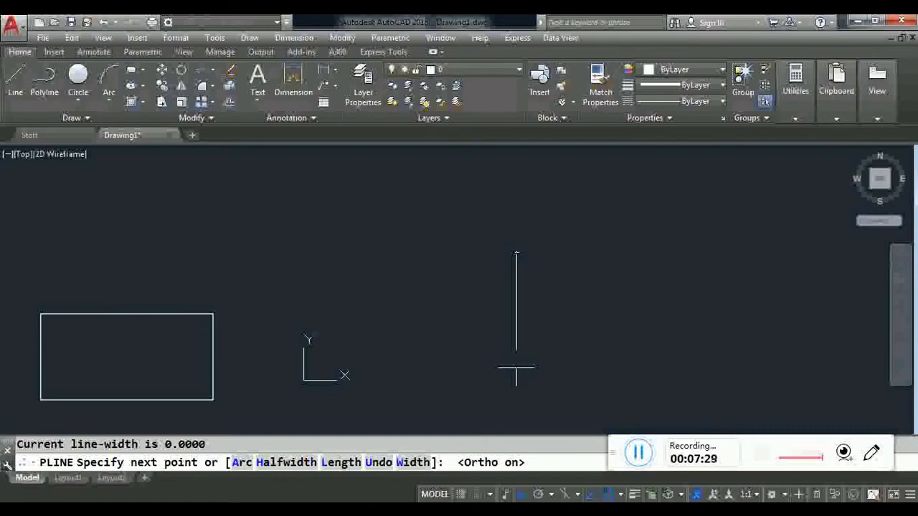
pyautogui.write('6')
pyautogui.press('Return')
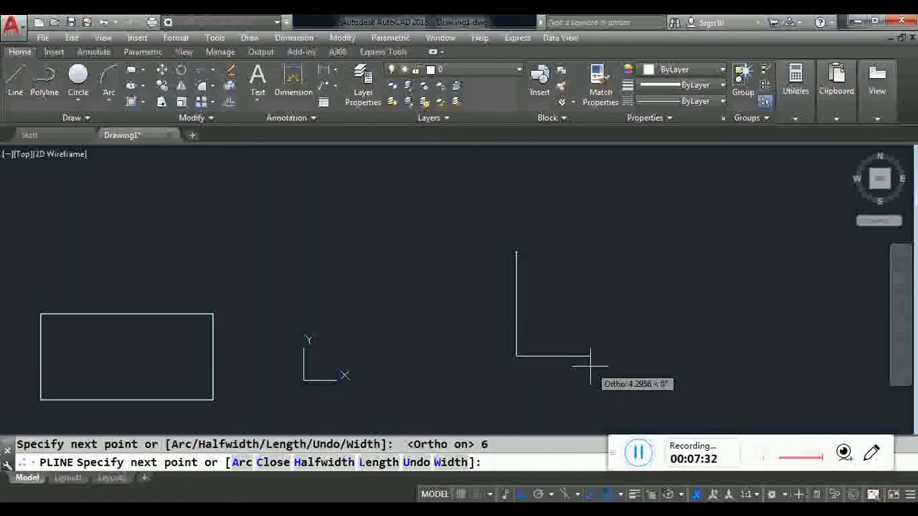
pyautogui.write('4')
pyautogui.press('Return')
# Step: Continue the polyline 2 units up, undo the wrong 4-unit leftward segment, draw 2 units left instead, and complete the L-shaped outline
pyautogui.write('2')
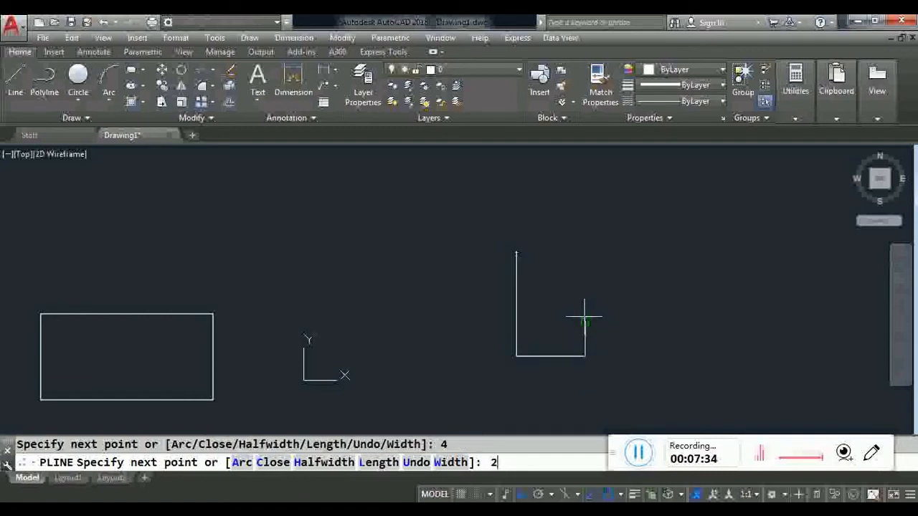
pyautogui.press('Return')
pyautogui.press('Return')
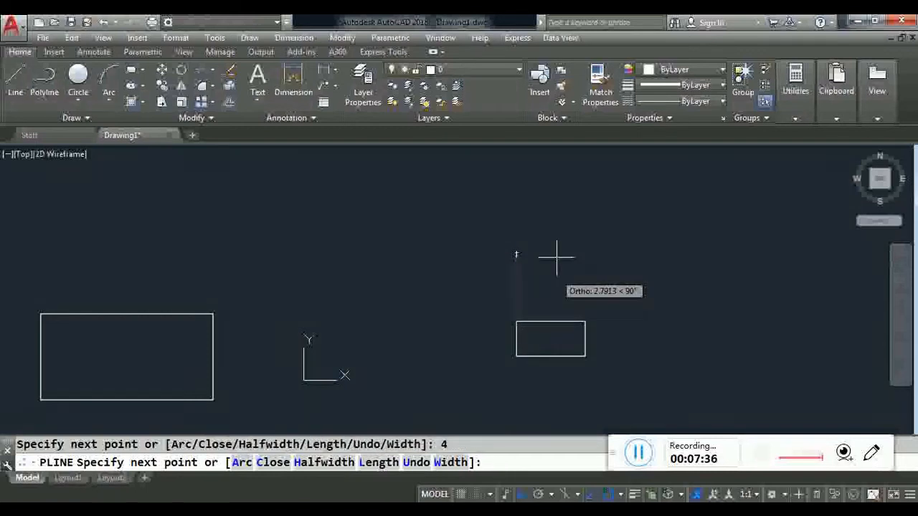
pyautogui.write('u')
pyautogui.press('Return')
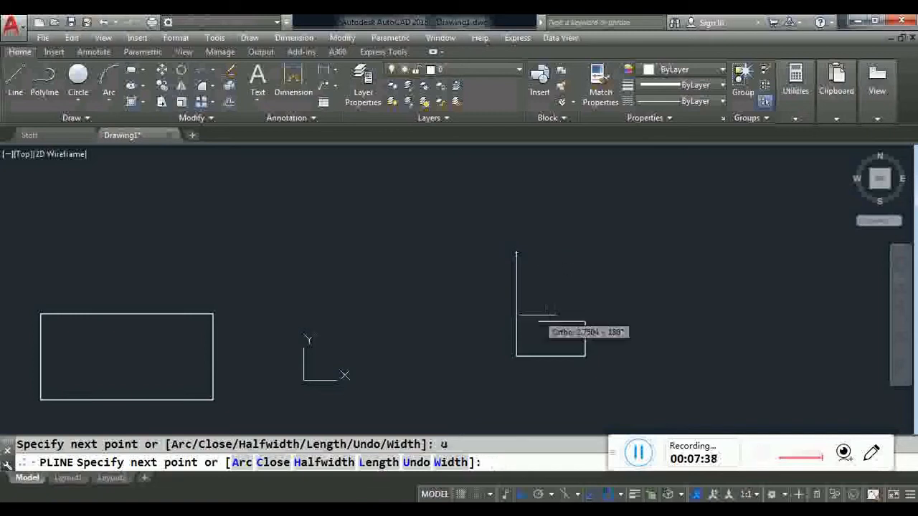
pyautogui.write('2')
pyautogui.press('Return')
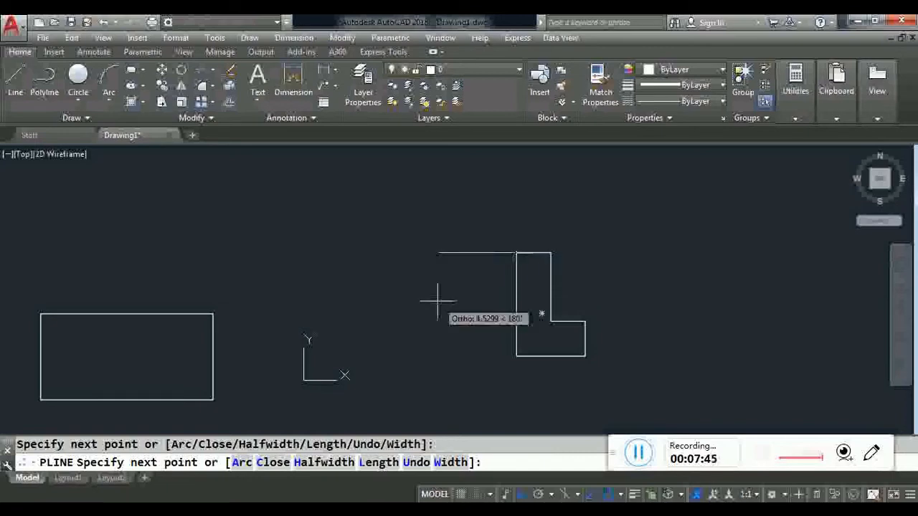
pyautogui.press('Escape')
# Step: Add linear dimensions to the L shape's bottom edge and its short right edge, placing them outside the outline
pyautogui.scroll(2, 519, 331)
pyautogui.moveTo(519, 330); pyautogui.dragTo(527, 302, button='middle')
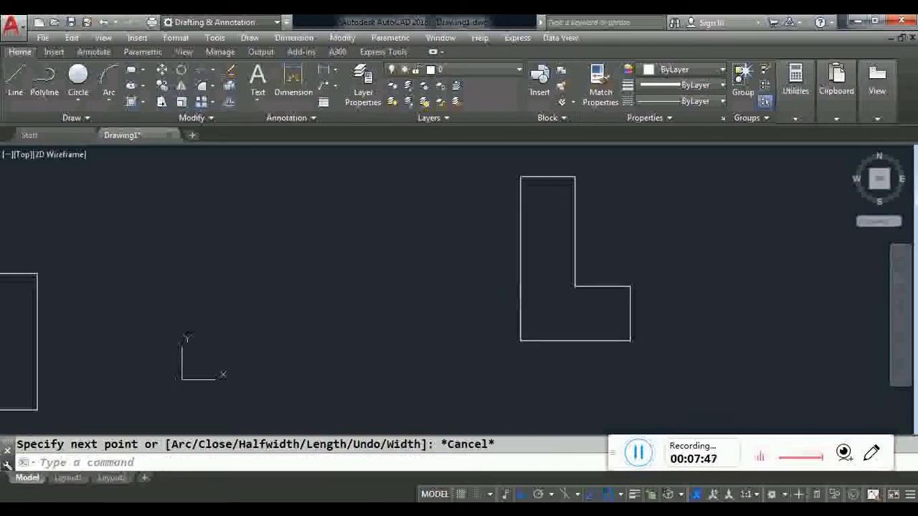
pyautogui.click(324, 69)
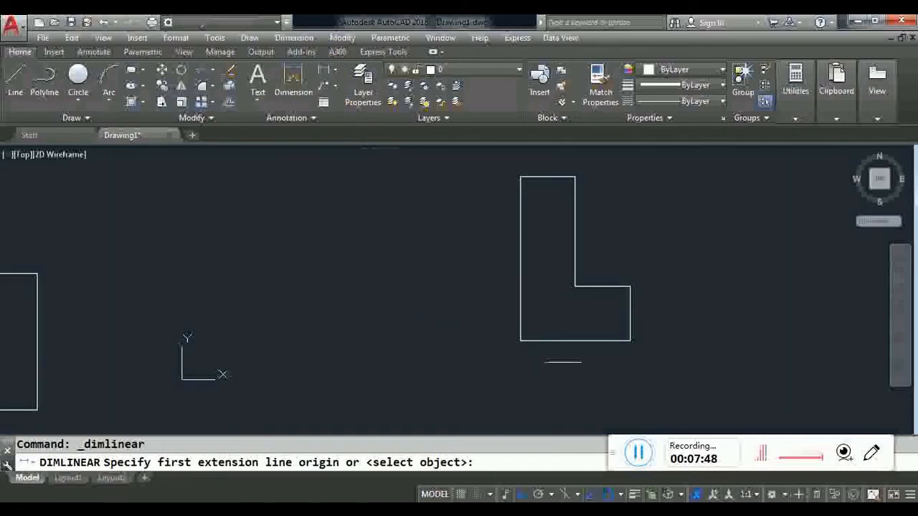
pyautogui.press('Return')
pyautogui.click(569, 340)
pyautogui.click(617, 359)
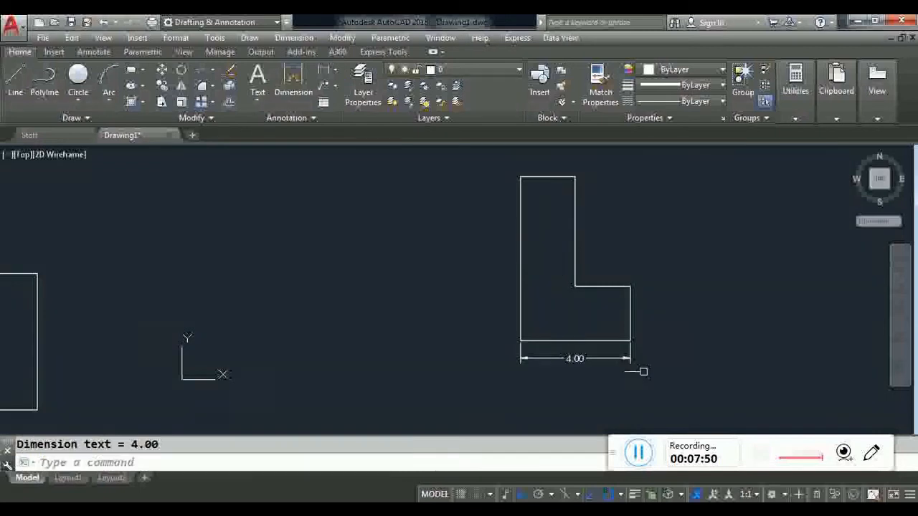
pyautogui.press('Return')
pyautogui.press('Return')
pyautogui.click(630, 315)
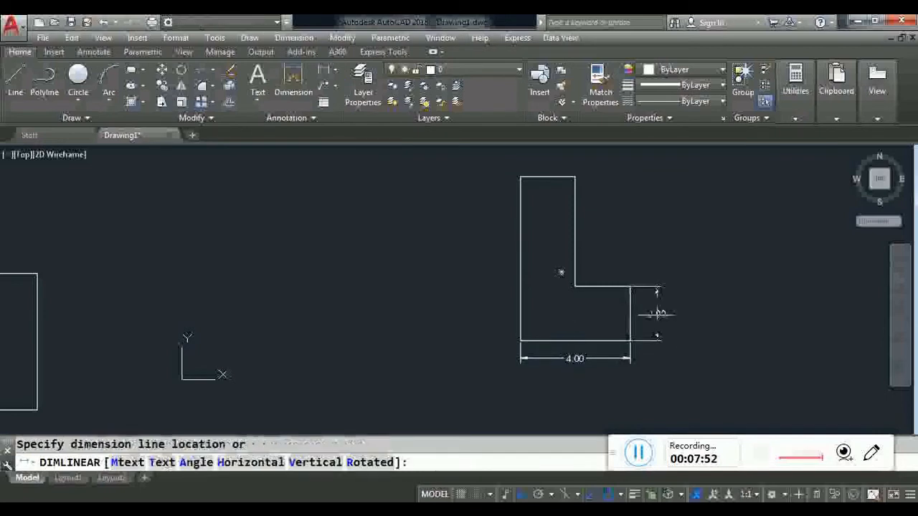
pyautogui.click(658, 314)
# Step: Add linear dimensions to the L shape's inner horizontal step edge and its inner vertical edge
pyautogui.press('Return')
pyautogui.press('Return')
pyautogui.click(602, 286)
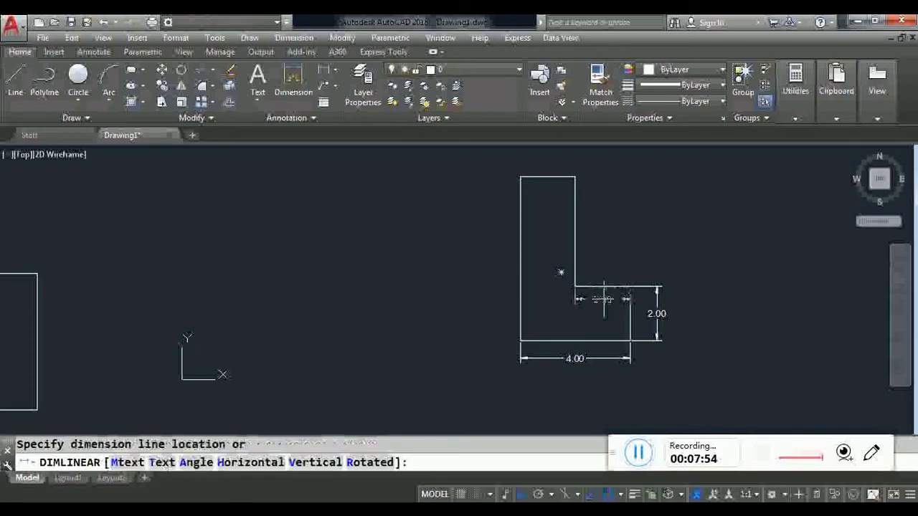
pyautogui.click(603, 299)
pyautogui.press('Return')
pyautogui.press('Return')
pyautogui.click(574, 229)
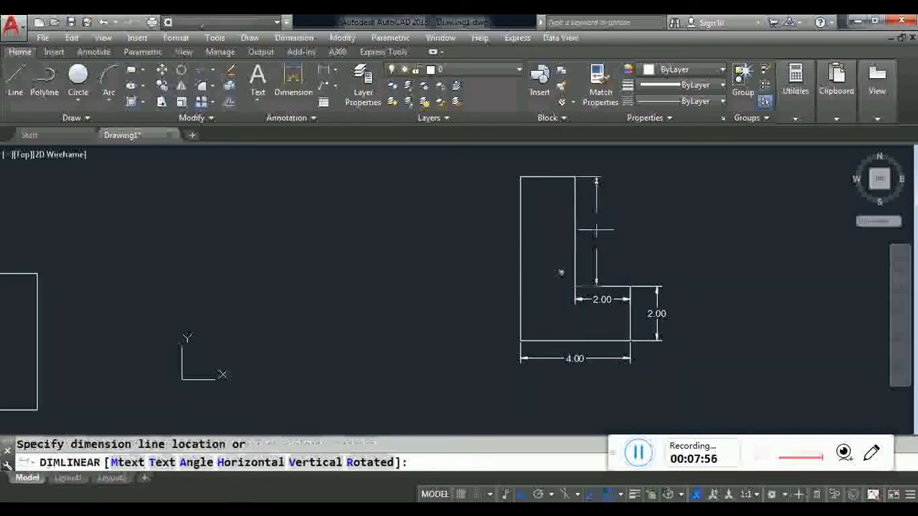
pyautogui.click(596, 231)
# Step: Add linear dimensions to the L shape's top edge and its long left edge
pyautogui.press('Return')
pyautogui.press('Return')
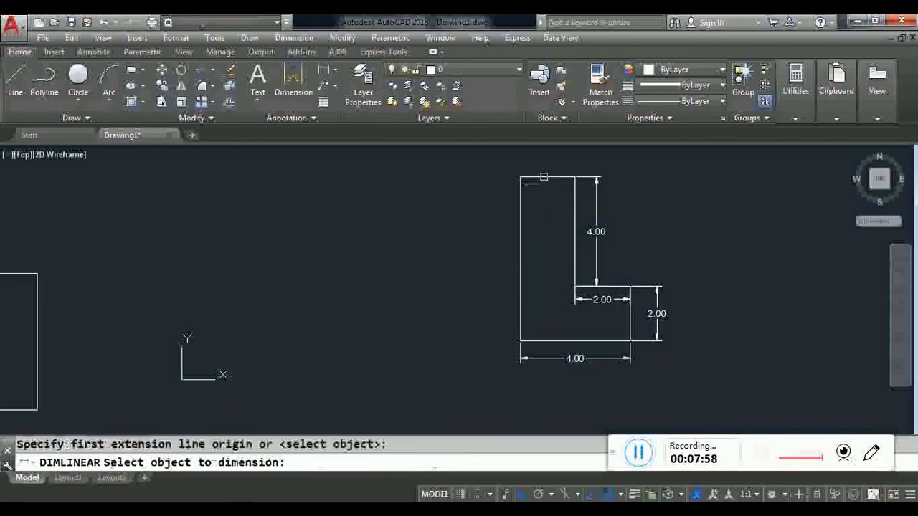
pyautogui.click(544, 178)
pyautogui.click(547, 155)
pyautogui.press('Return')
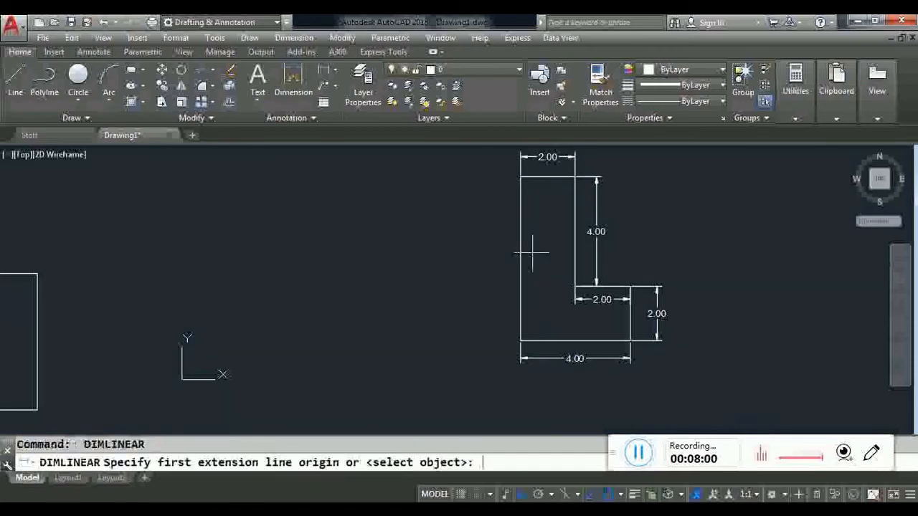
pyautogui.press('Return')
pyautogui.click(523, 253)
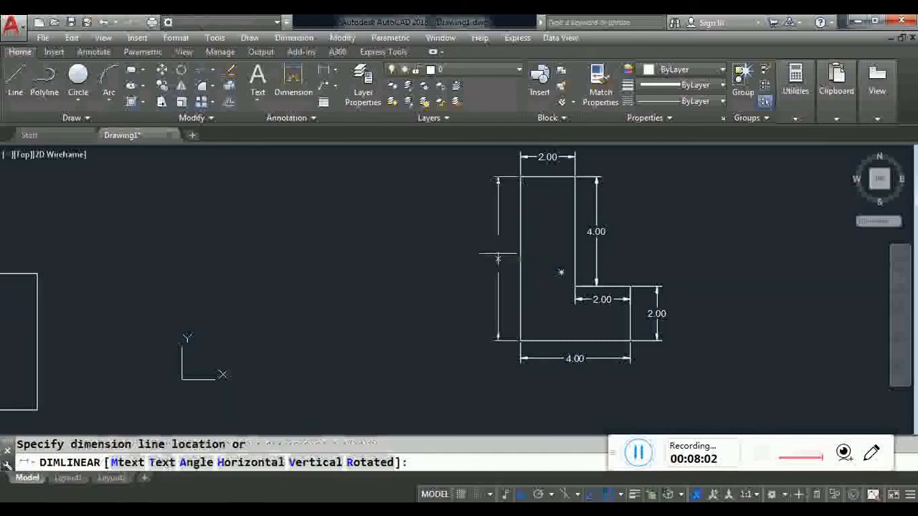
pyautogui.click(493, 262)
# Step: With ortho off, add a multileader labelled 1 pointing to the L shape's lower-left corner
pyautogui.scroll(-1, 444, 289)
pyautogui.moveTo(418, 316); pyautogui.dragTo(492, 322, button='middle')
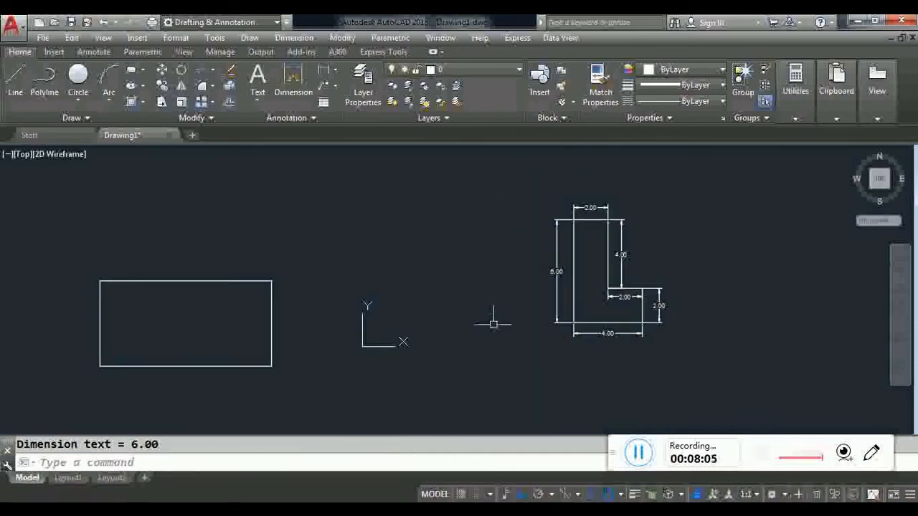
pyautogui.scroll(2, 488, 328)
pyautogui.click(489, 328)
pyautogui.click(335, 124)
pyautogui.click(403, 206)
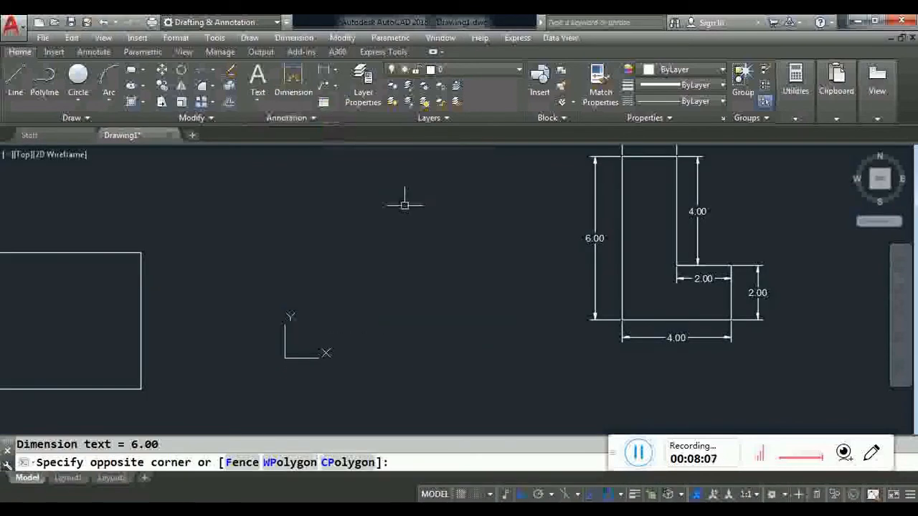
pyautogui.click(325, 91)
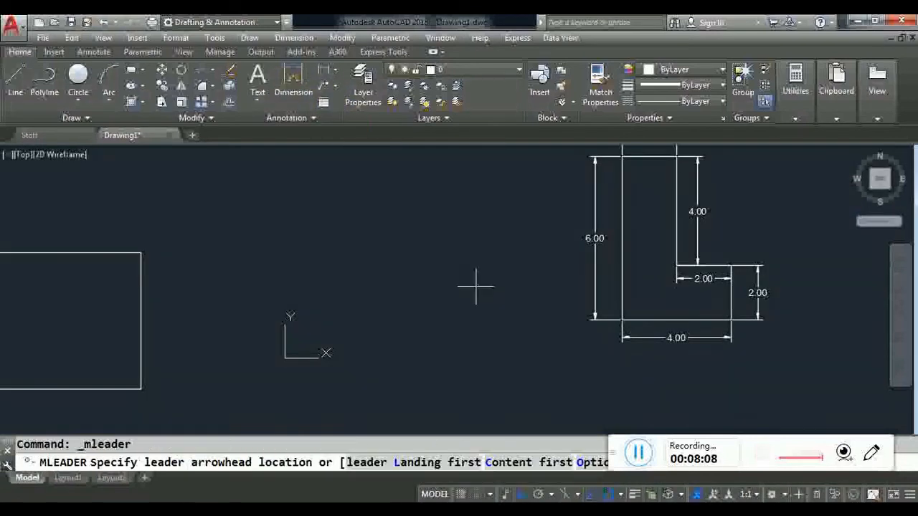
pyautogui.scroll(2, 618, 324)
pyautogui.click(621, 317)
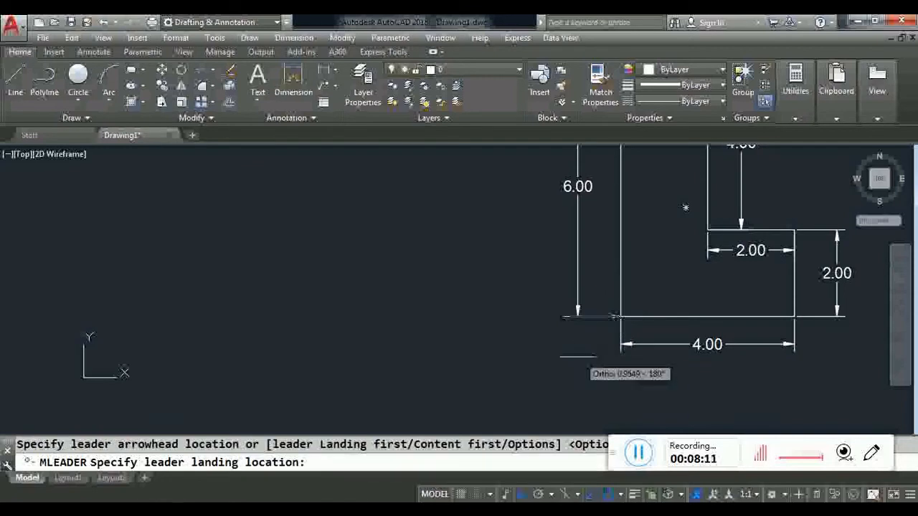
pyautogui.press('F8')
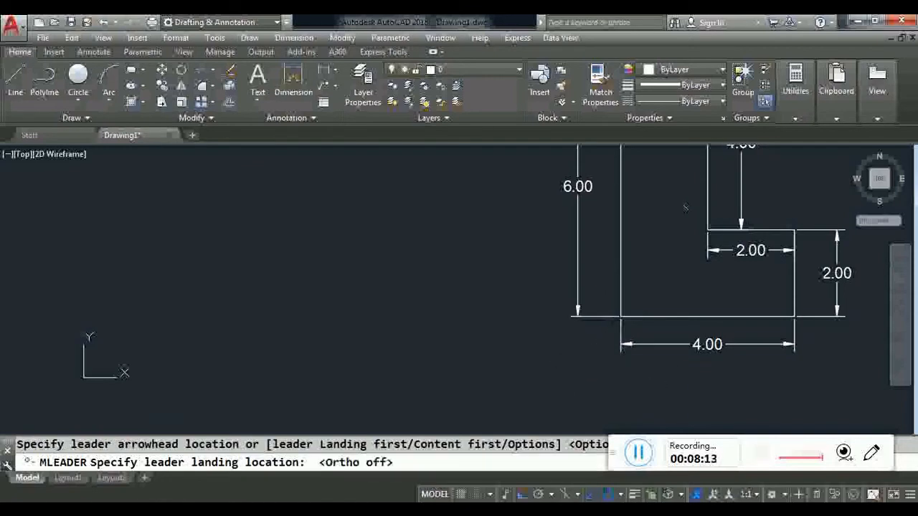
pyautogui.click(572, 374)
pyautogui.write('1')
pyautogui.click(601, 405)
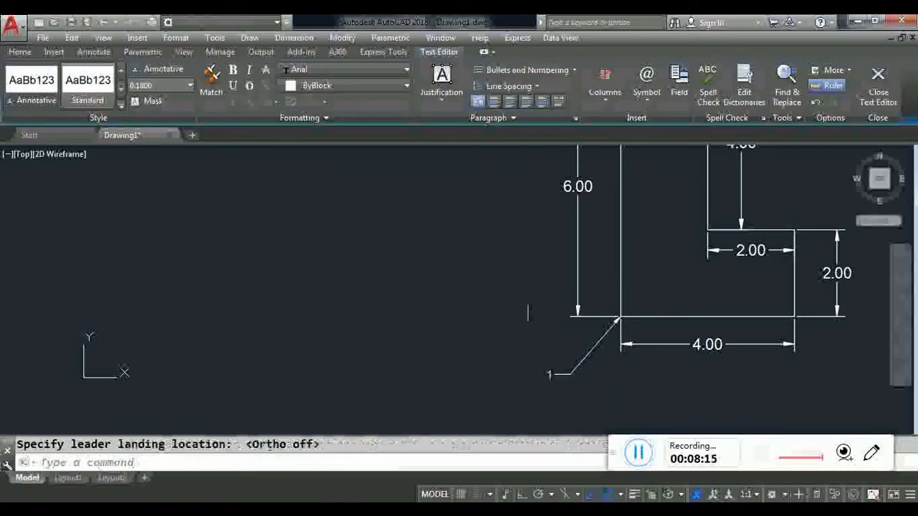
# Step: Add a multileader labelled 2 pointing to the L shape's lower-right corner
pyautogui.click(324, 85)
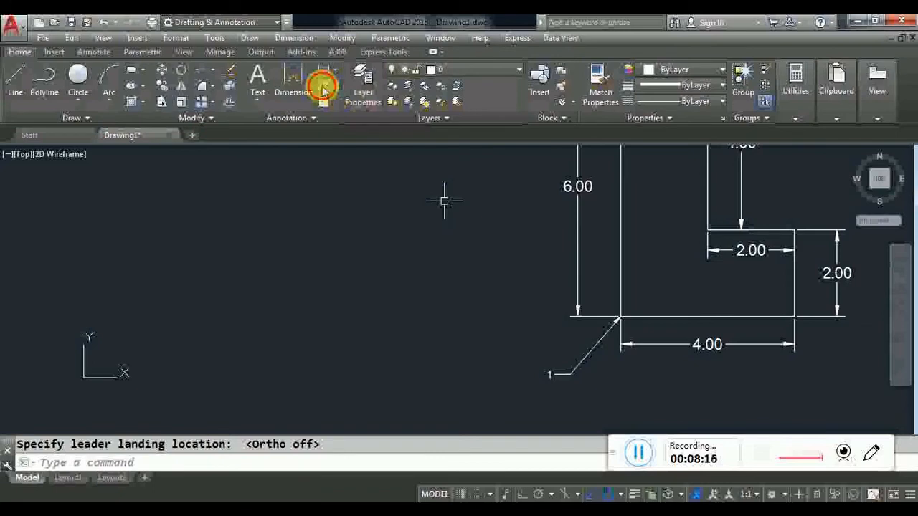
pyautogui.click(795, 317)
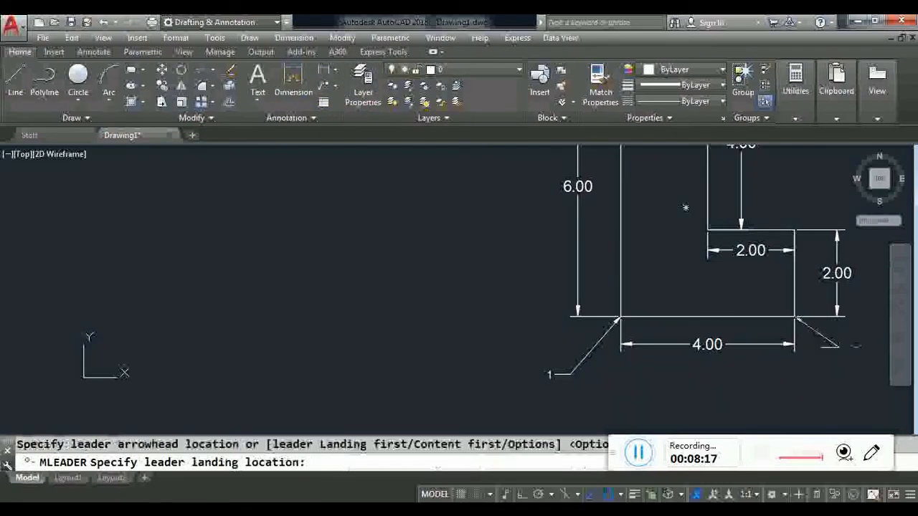
pyautogui.click(816, 389)
pyautogui.write('2')
pyautogui.click(792, 381)
# Step: Add a multileader labelled 3 pointing to the upper end of the L shape's short right edge
pyautogui.moveTo(787, 385); pyautogui.dragTo(610, 403, button='middle')
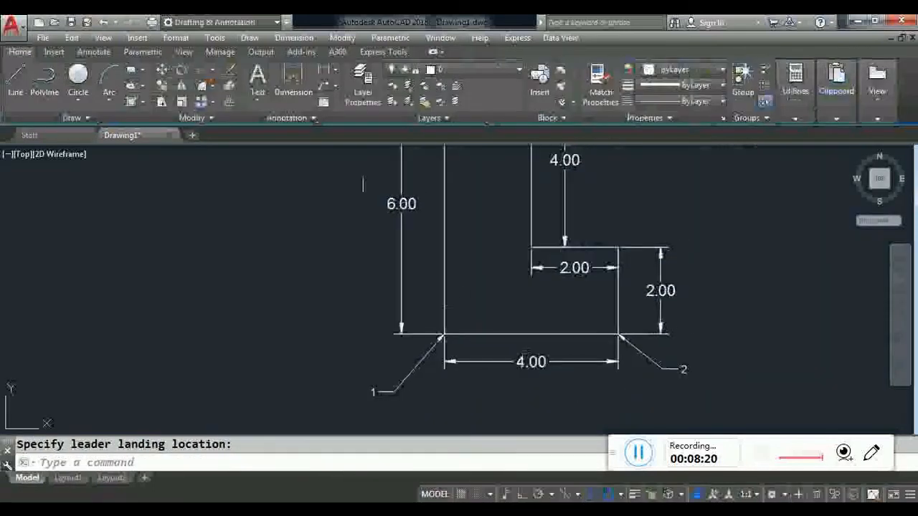
pyautogui.click(324, 86)
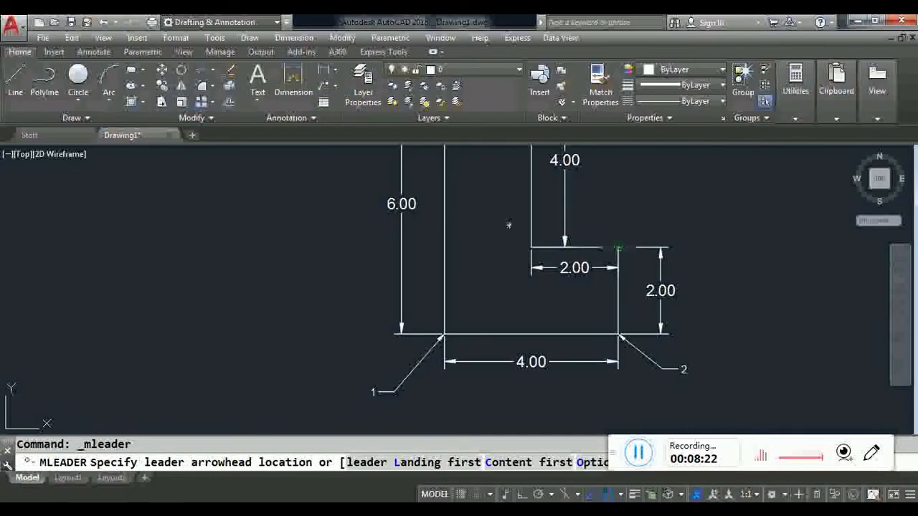
pyautogui.click(619, 248)
pyautogui.click(695, 233)
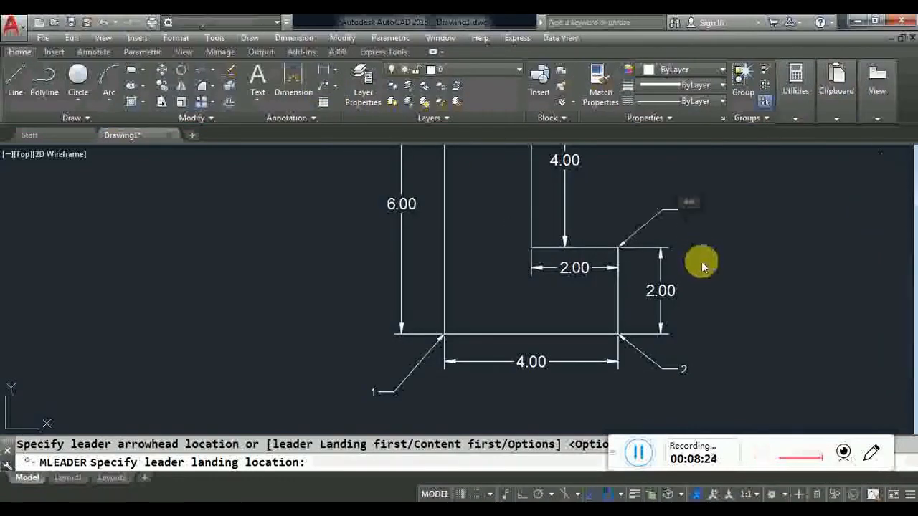
pyautogui.write('3')
pyautogui.click(693, 249)
# Step: Add a multileader labelled 4 pointing to the L shape's inner corner, with its text inside the outline
pyautogui.click(320, 89)
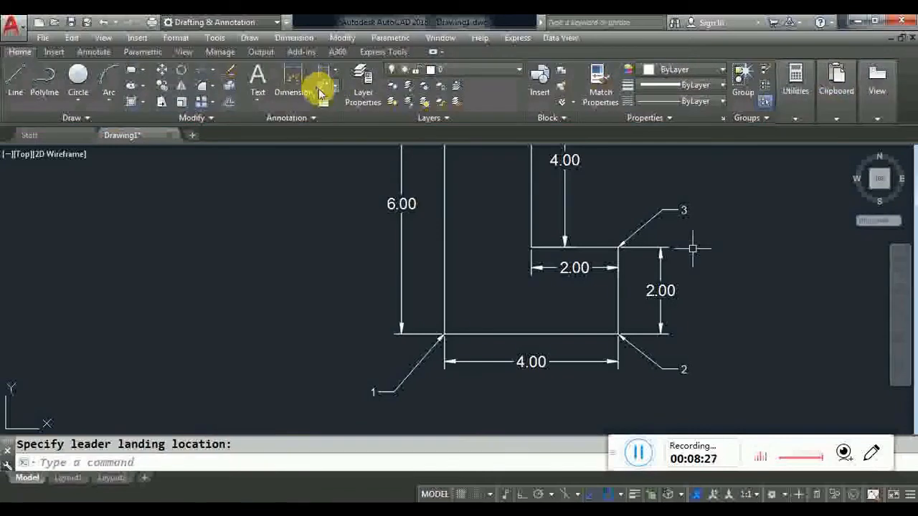
pyautogui.click(531, 247)
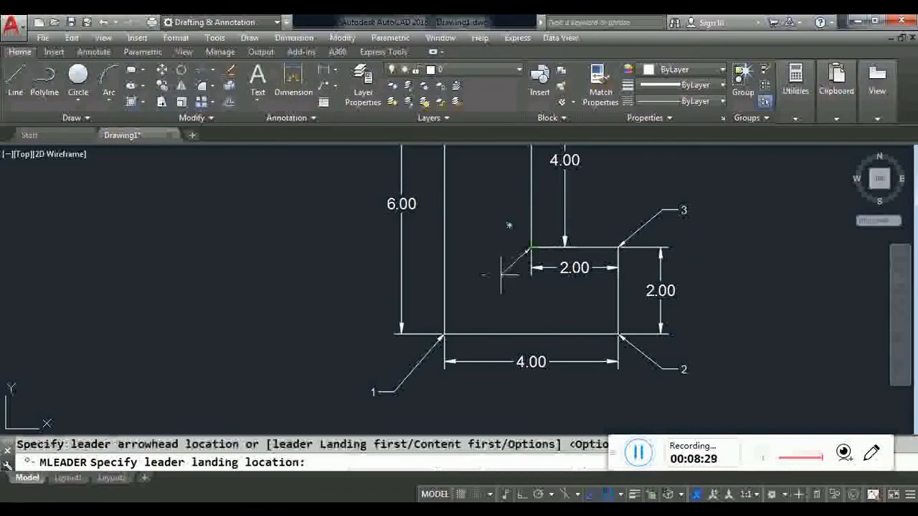
pyautogui.click(502, 275)
pyautogui.write('4')
pyautogui.click(758, 311)
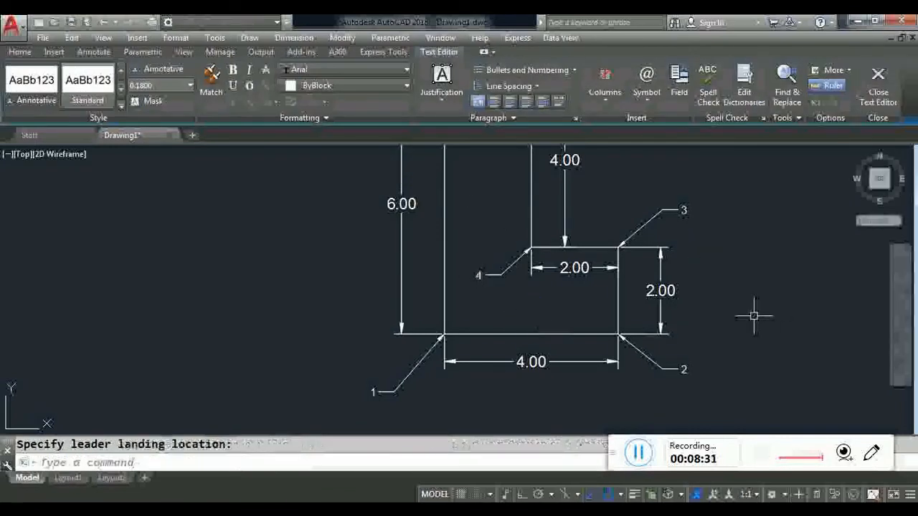
# Step: Add a multileader labelled 5 pointing to the right end of the L shape's top edge
pyautogui.click(323, 87)
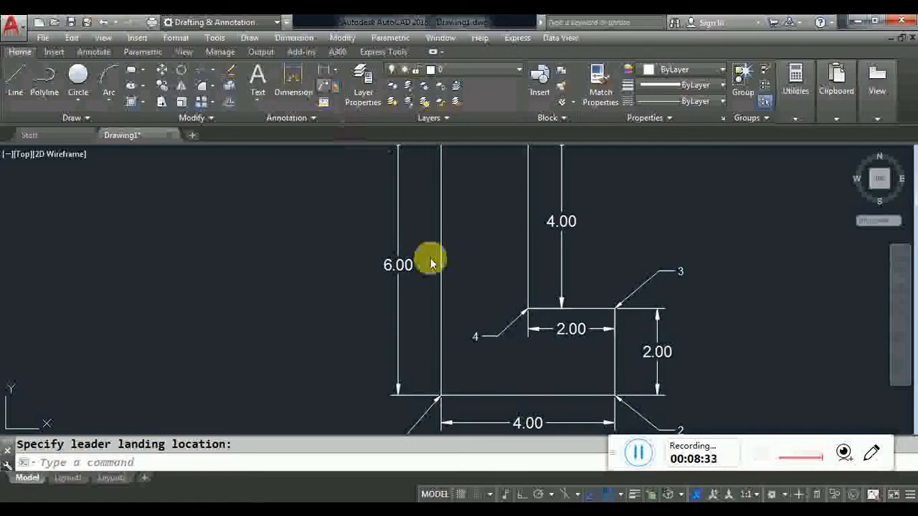
pyautogui.scroll(-2, 493, 323)
pyautogui.click(515, 207)
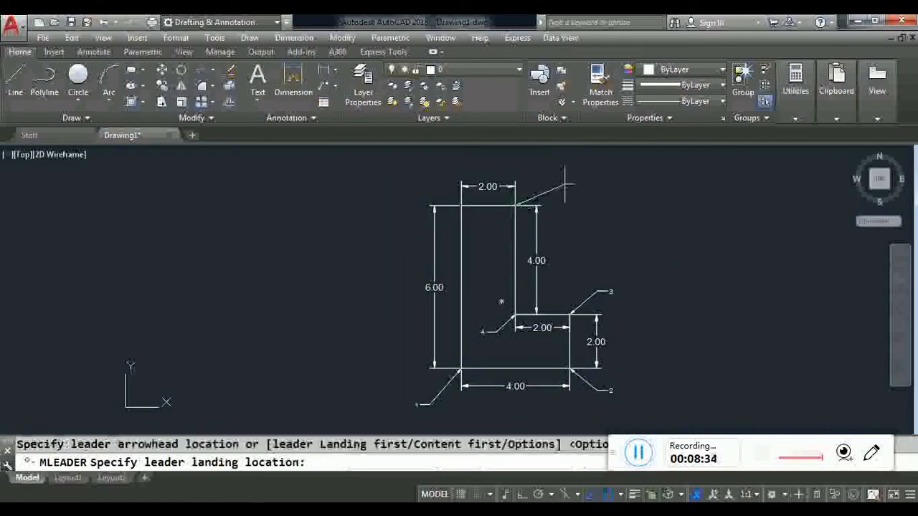
pyautogui.write('5')
pyautogui.click(603, 242)
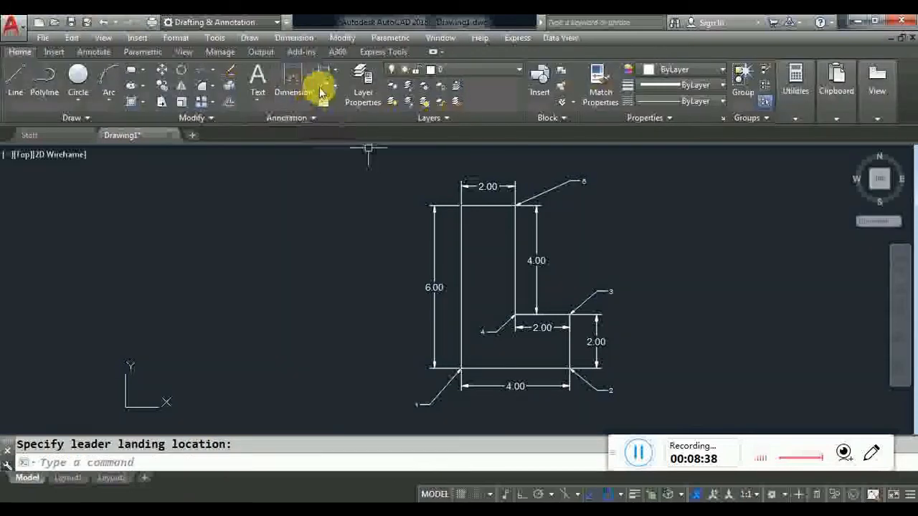
# Step: Add a multileader labelled 6 pointing to the L shape's upper-left corner, with its text outside the outline
pyautogui.click(323, 87)
pyautogui.click(460, 205)
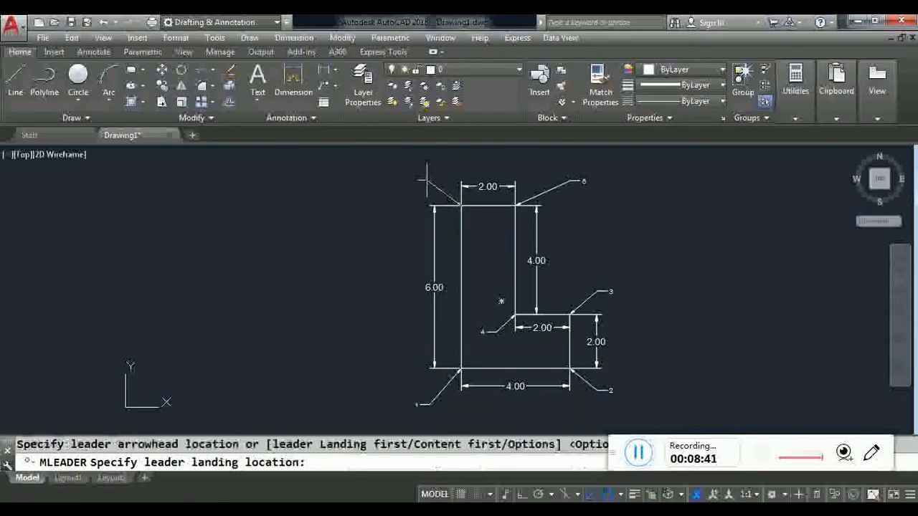
pyautogui.click(410, 177)
pyautogui.write('5')
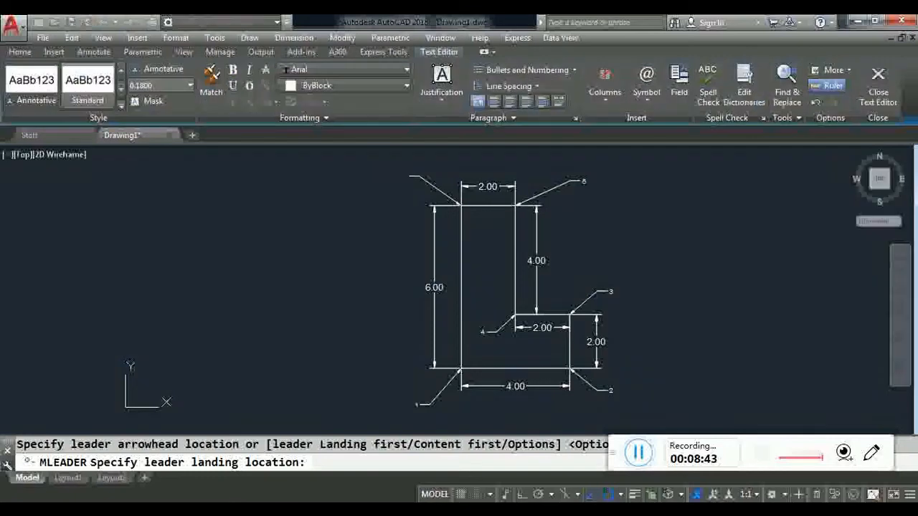
pyautogui.click(370, 264)
# Step: Start a line at the origin 0,0 and draw the bottom edge of a new L shape to 4,0
pyautogui.moveTo(369, 264); pyautogui.dragTo(462, 243, button='middle')
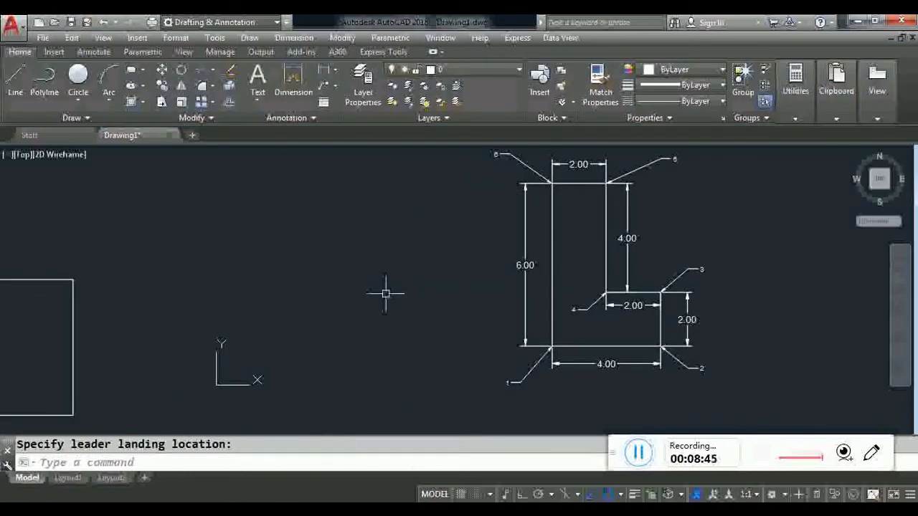
pyautogui.press('Return')
pyautogui.write('0,0')
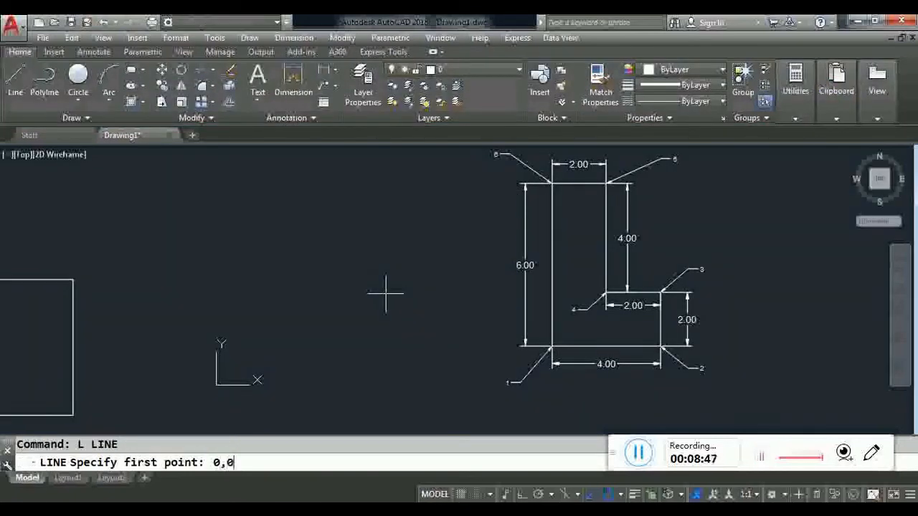
pyautogui.press('Return')
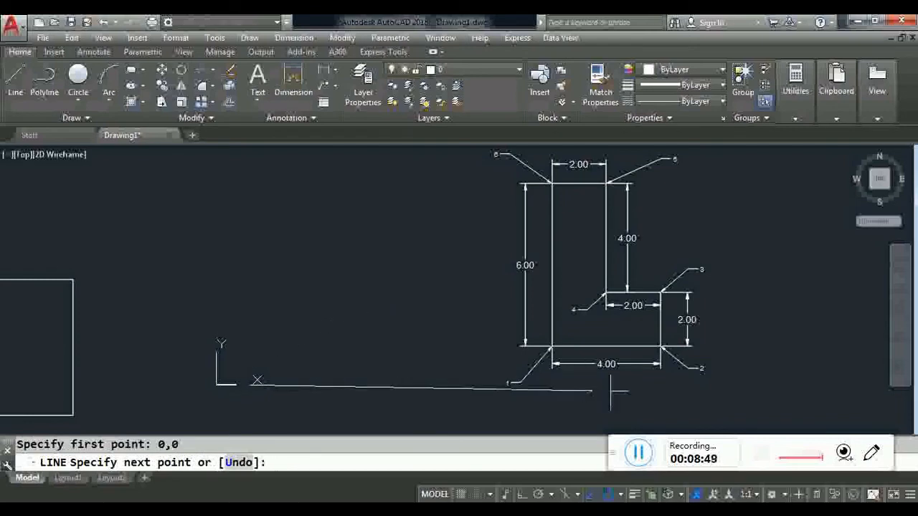
pyautogui.scroll(2, 610, 387)
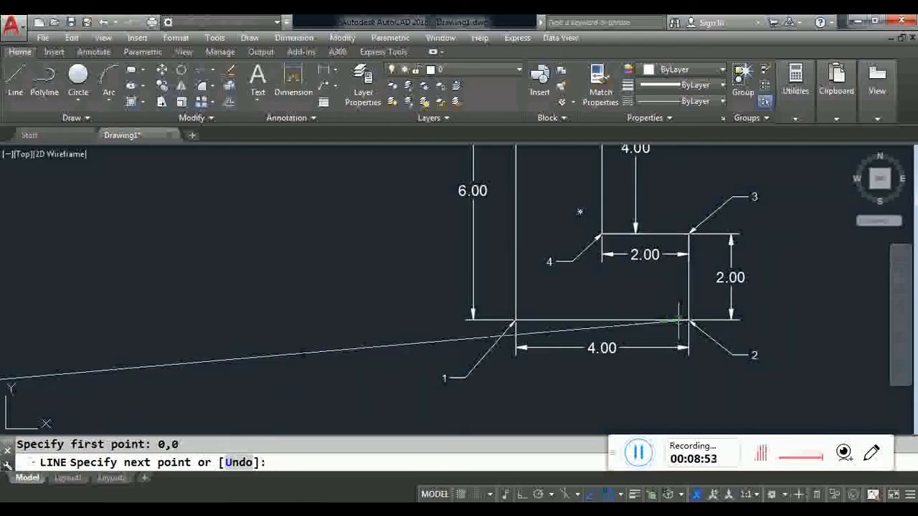
pyautogui.scroll(-4, 678, 326)
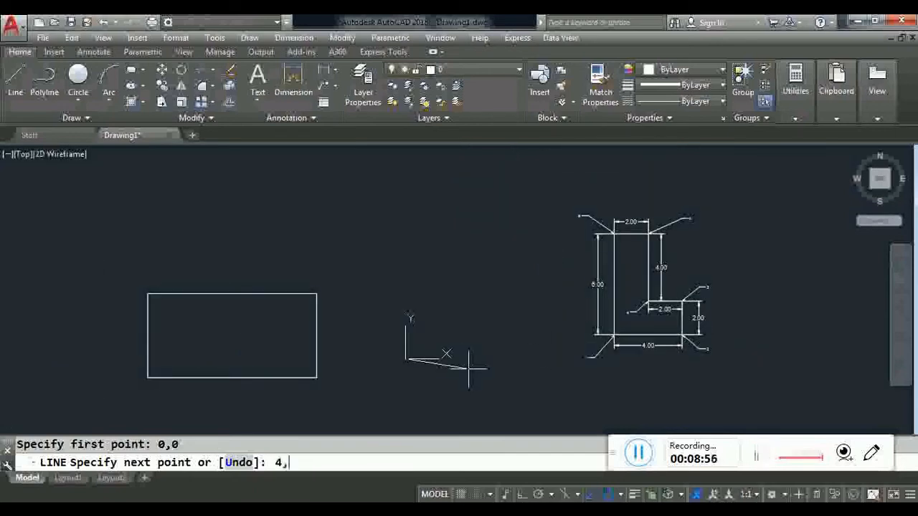
pyautogui.press('Return')
# Step: Continue the new L outline with its short right edge up to the absolute coordinate 4,2
pyautogui.scroll(2, 471, 384)
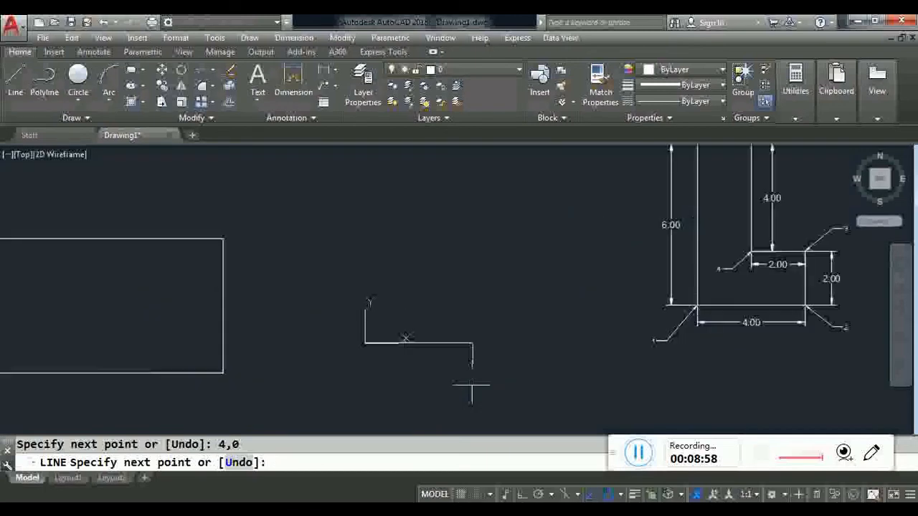
pyautogui.scroll(-1, 615, 357)
pyautogui.scroll(3, 699, 316)
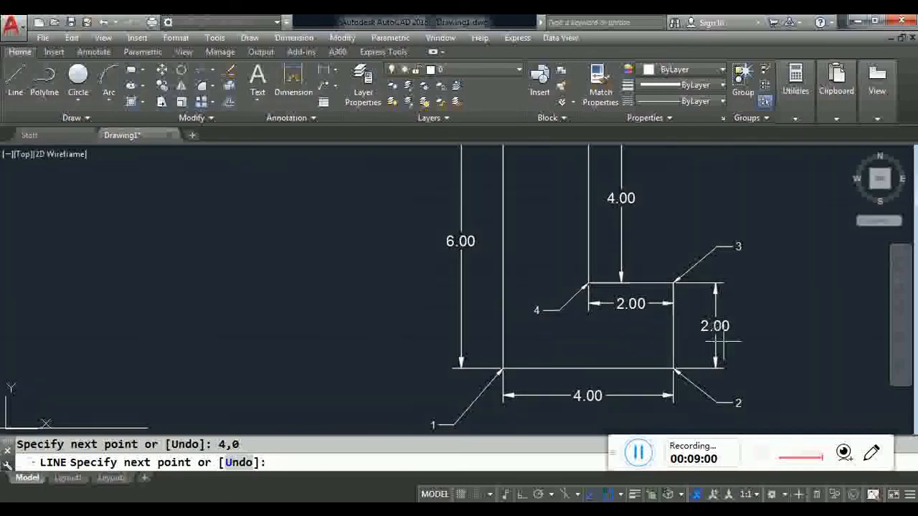
pyautogui.scroll(-3, 685, 287)
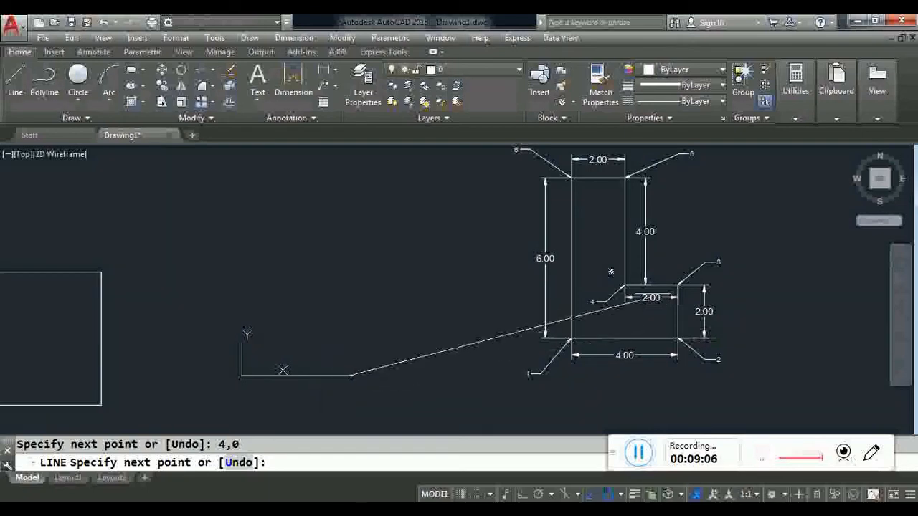
pyautogui.scroll(2, 624, 286)
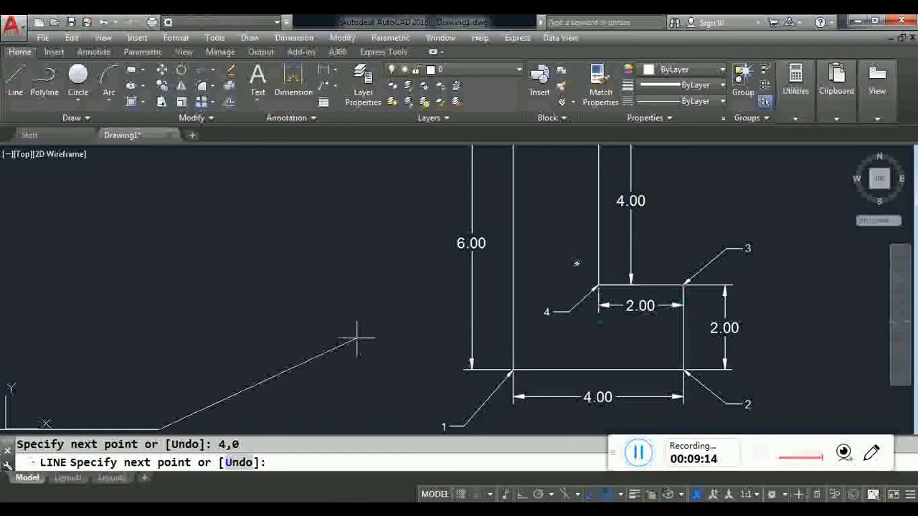
pyautogui.scroll(-2, 358, 336)
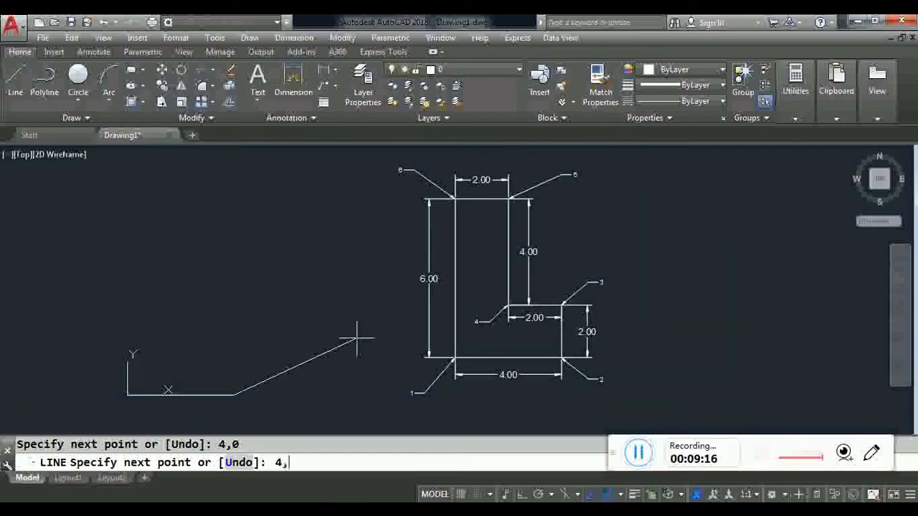
pyautogui.press('Return')
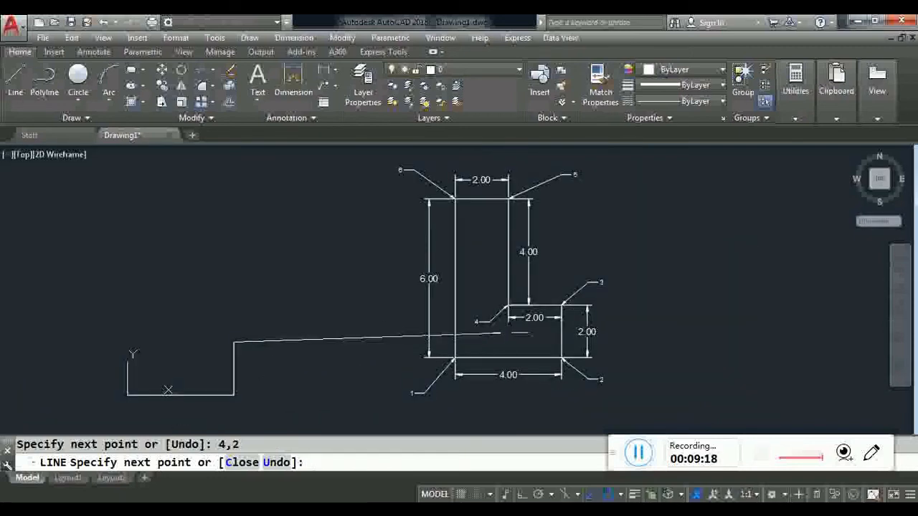
# Step: Continue the L outline to its inner corner at 2,2 and up to 2,6
pyautogui.scroll(2, 513, 316)
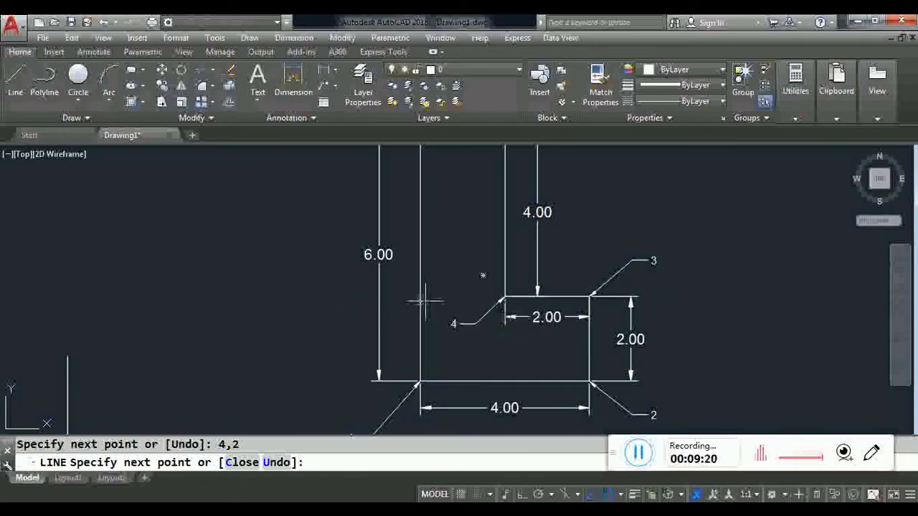
pyautogui.scroll(-2, 465, 323)
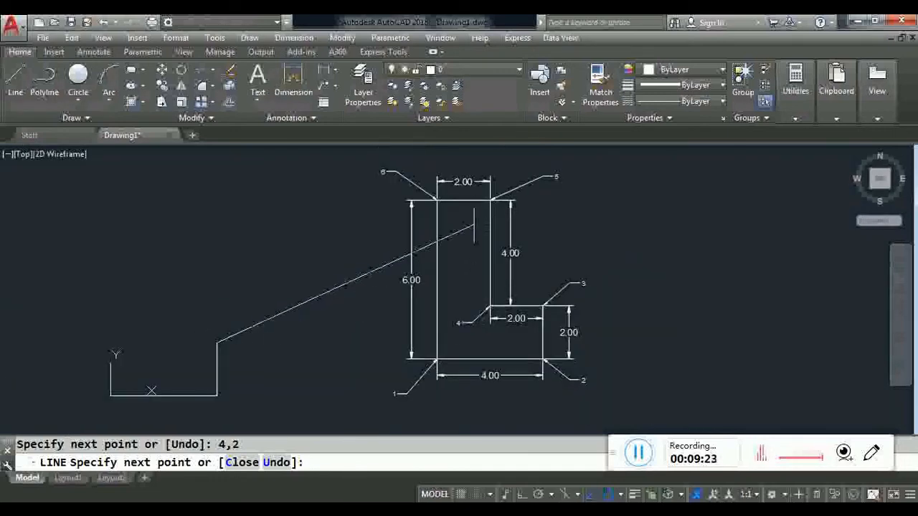
pyautogui.scroll(2, 466, 316)
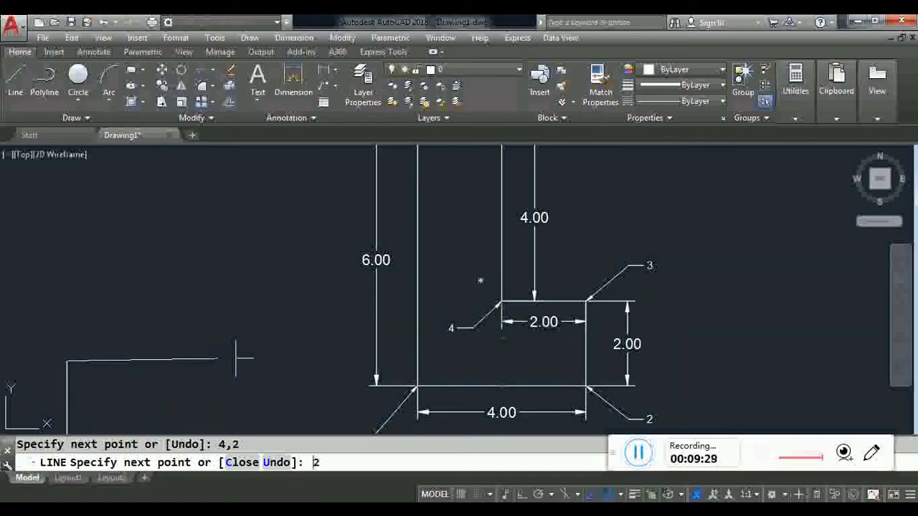
pyautogui.press('Return')
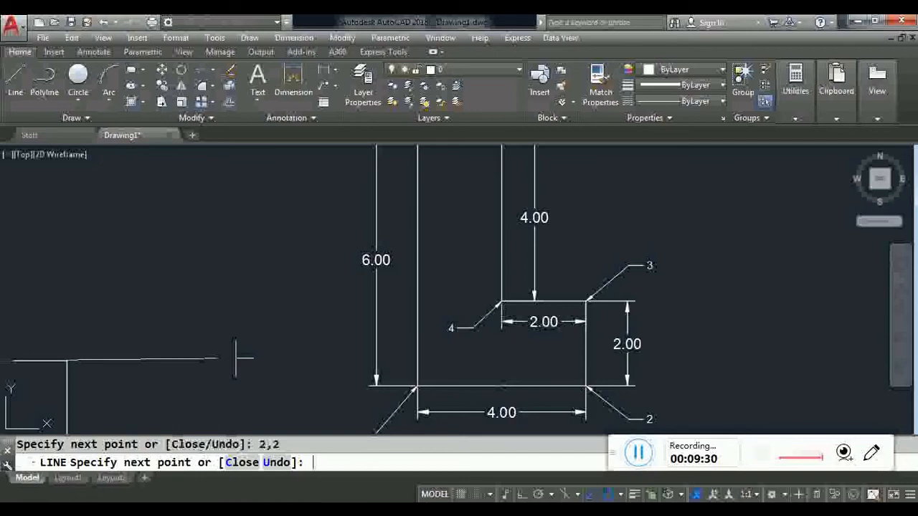
pyautogui.scroll(-5, 236, 359)
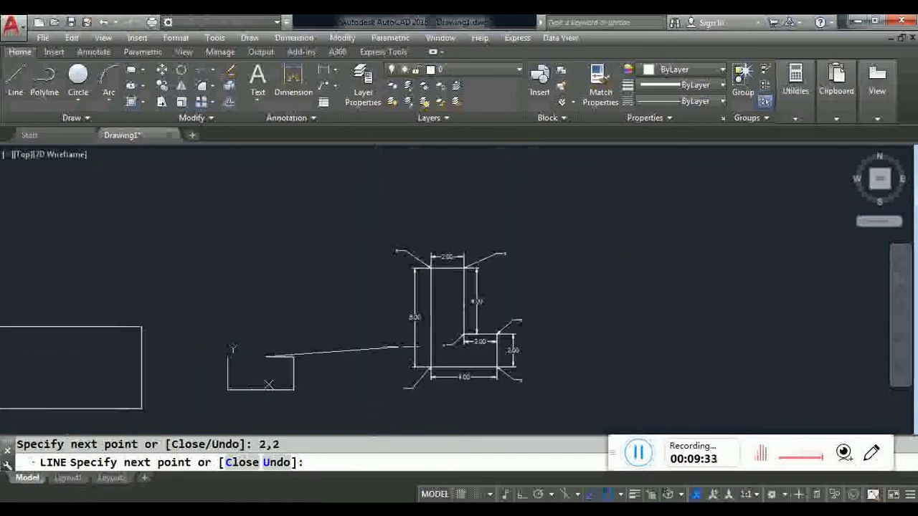
pyautogui.scroll(3, 440, 328)
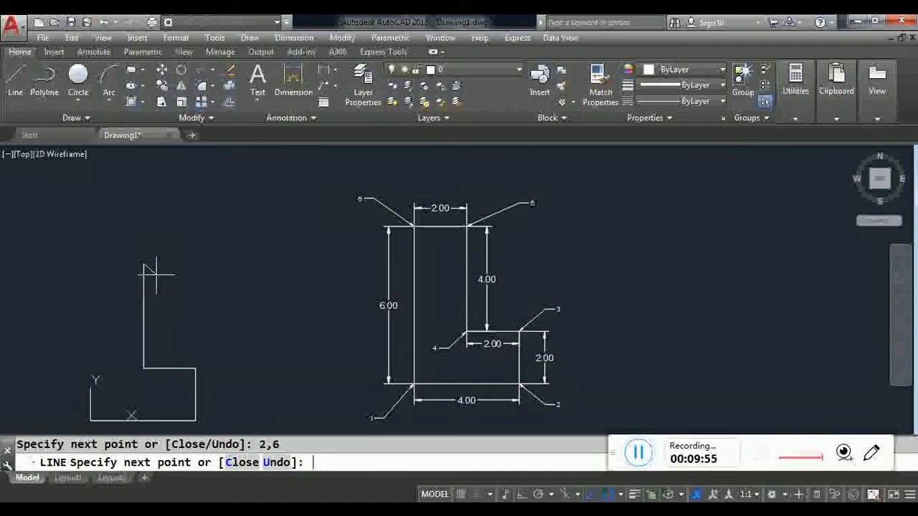
# Step: Complete the L outline with line segments to 0,6 and back to 0,0, ending the Line command
pyautogui.click(146, 265)
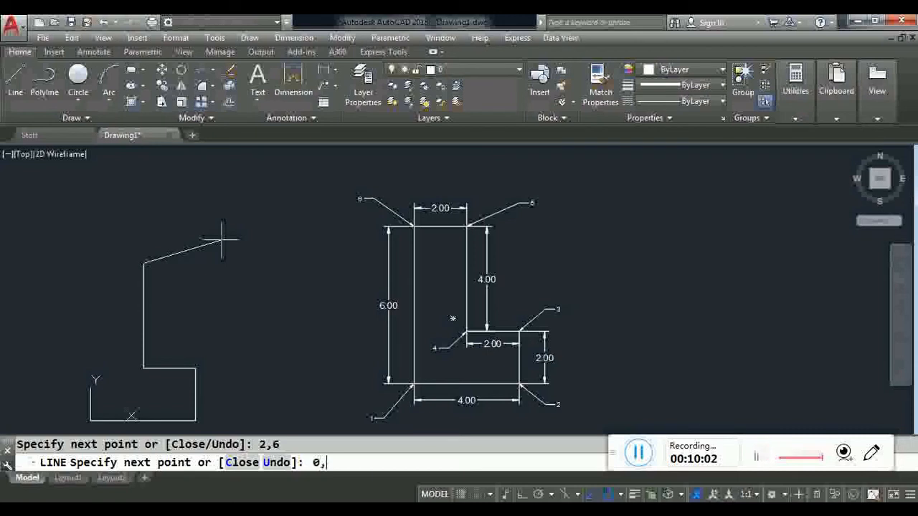
pyautogui.write('0,6')
pyautogui.press('Return')
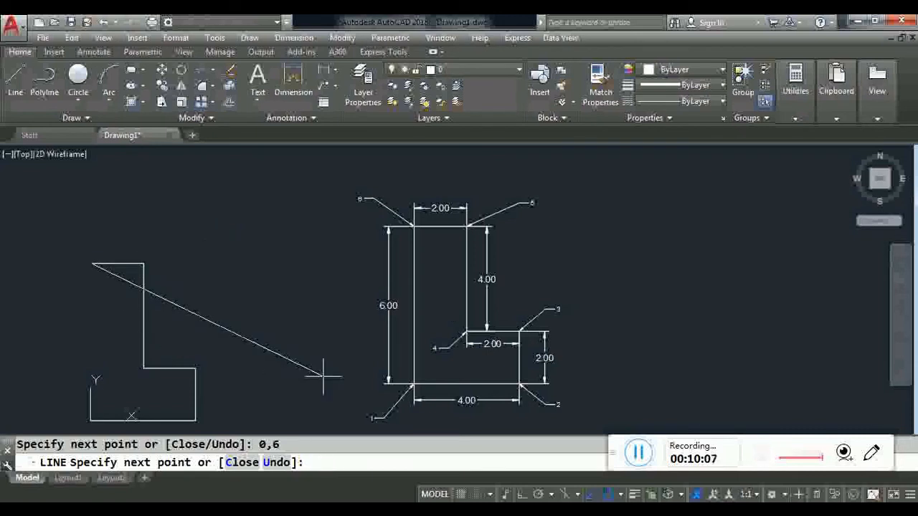
pyautogui.write('0,0')
pyautogui.press('Return')
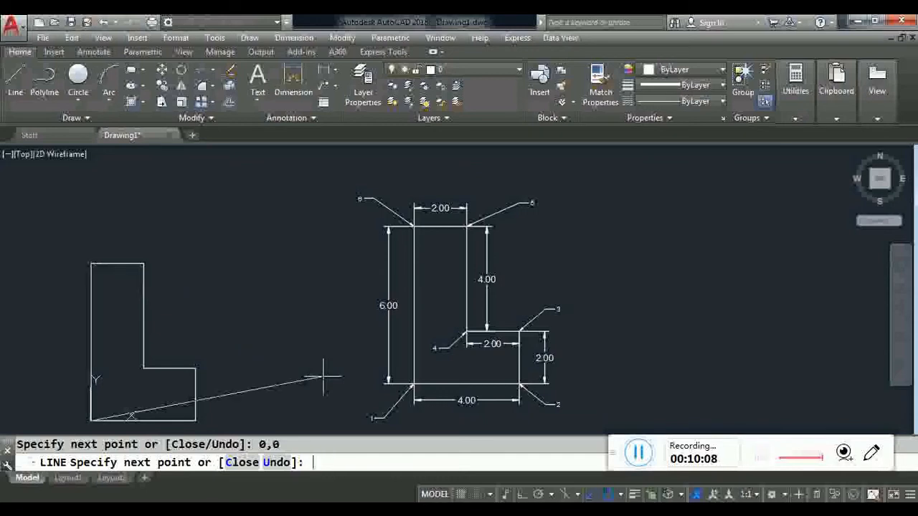
pyautogui.press('Escape')
# Step: Erase the dimensioned reference L shape together with all its dimensions and numbered multileaders
pyautogui.moveTo(323, 377); pyautogui.dragTo(338, 354, button='middle')
pyautogui.click(617, 403)
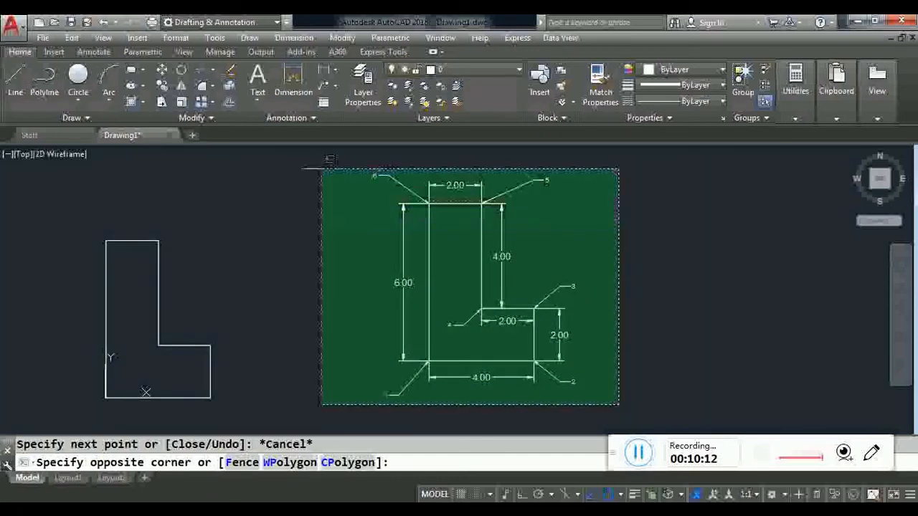
pyautogui.click(322, 164)
pyautogui.press('Delete')
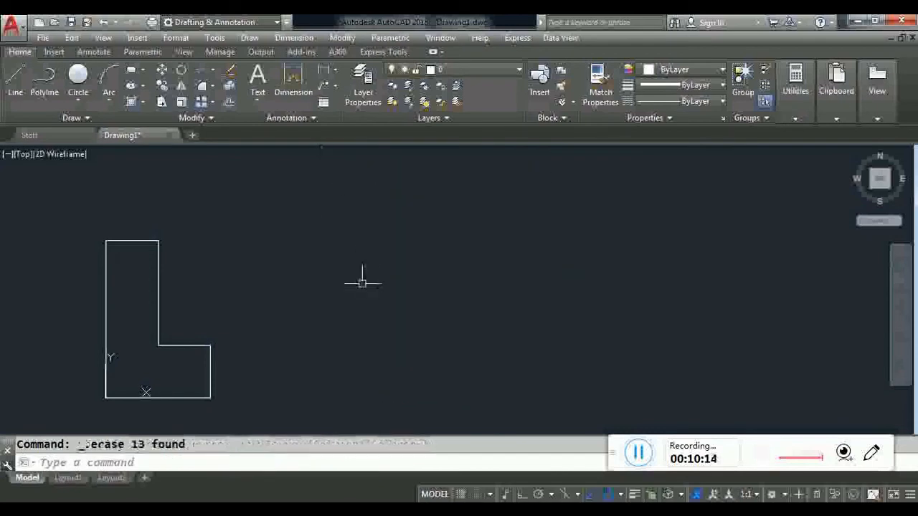
# Step: Draw a 10-unit vertical line downward in the empty area beside the L shape, with Ortho mode on
pyautogui.moveTo(361, 280); pyautogui.dragTo(318, 286, button='middle')
pyautogui.moveTo(320, 345); pyautogui.dragTo(312, 354, button='middle')
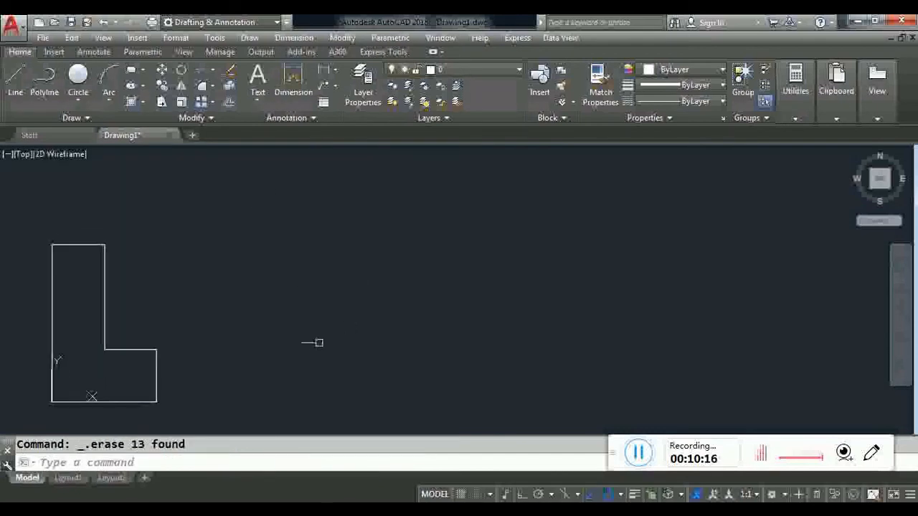
pyautogui.click(15, 78)
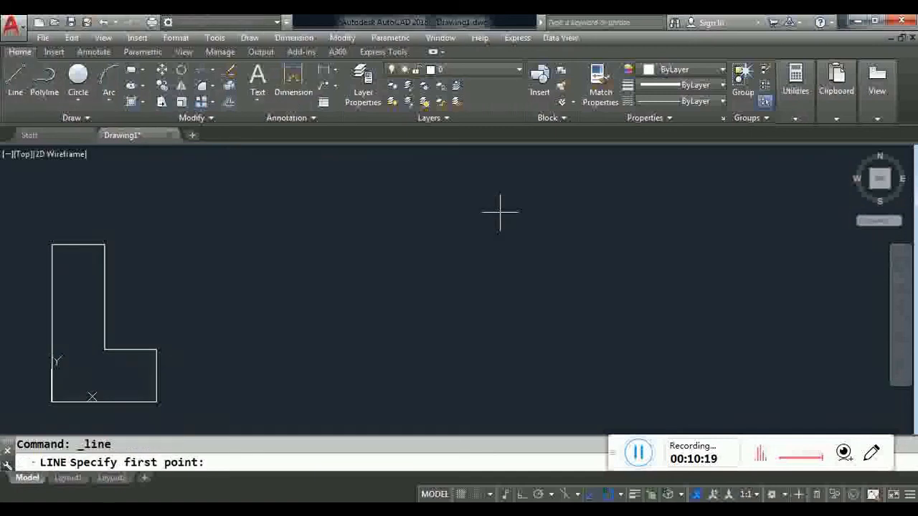
pyautogui.click(500, 211)
pyautogui.press('F8')
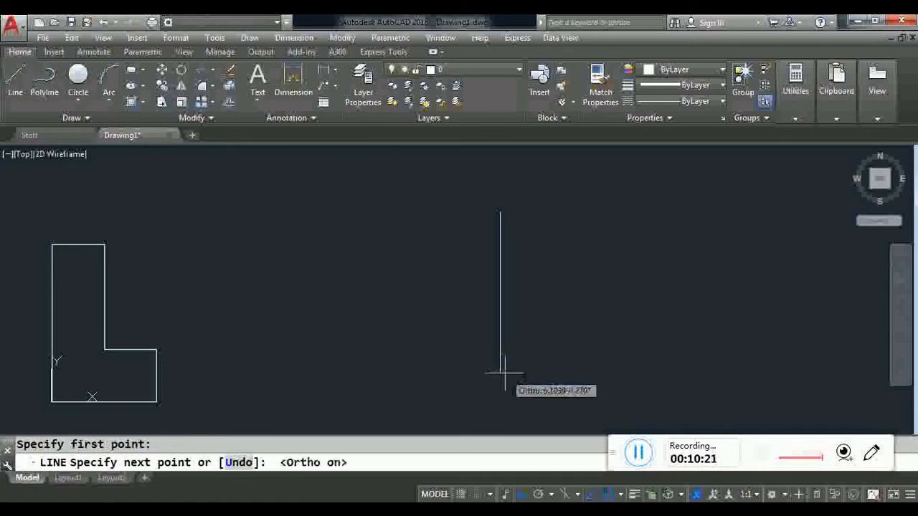
pyautogui.write('10')
pyautogui.press('Return')
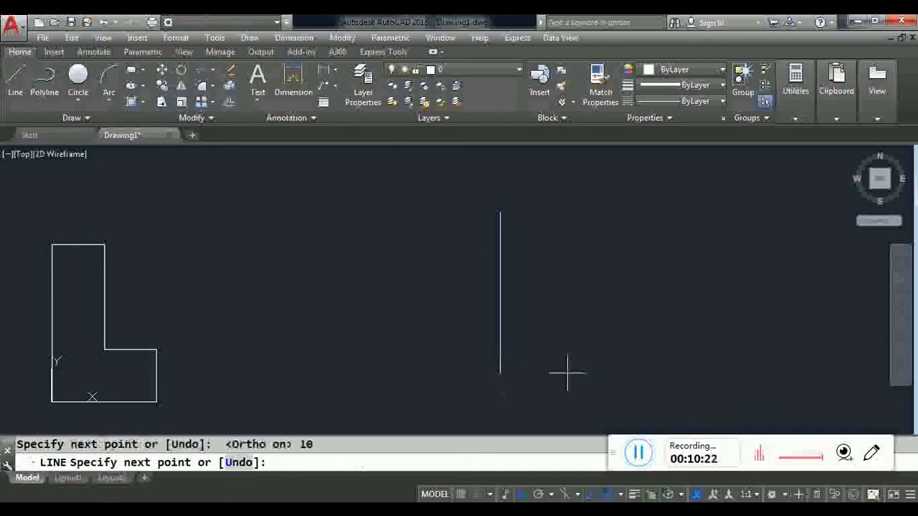
# Step: Draw the block letter E's bottom arm with segments 6 units right, 2 units up and 4 units left
pyautogui.scroll(-2, 531, 330)
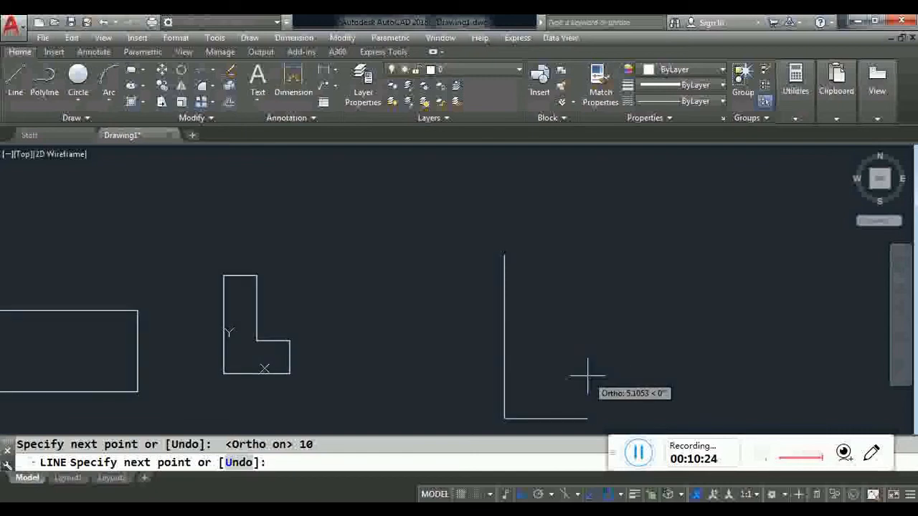
pyautogui.write('6')
pyautogui.press('Return')
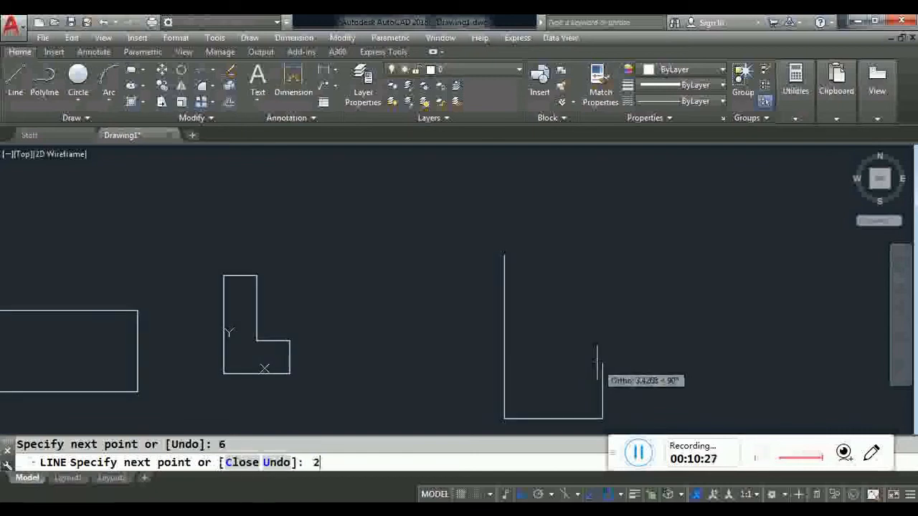
pyautogui.write('2')
pyautogui.press('Return')
pyautogui.write('4')
pyautogui.press('Return')
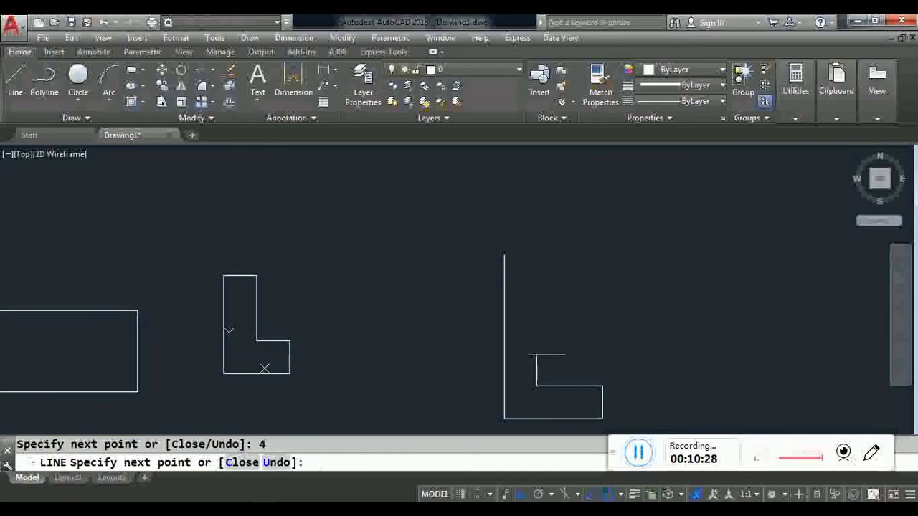
# Step: Continue the E outline 2 units up, 4 units right and 2 units up to form the middle arm's end
pyautogui.write('2')
pyautogui.press('Return')
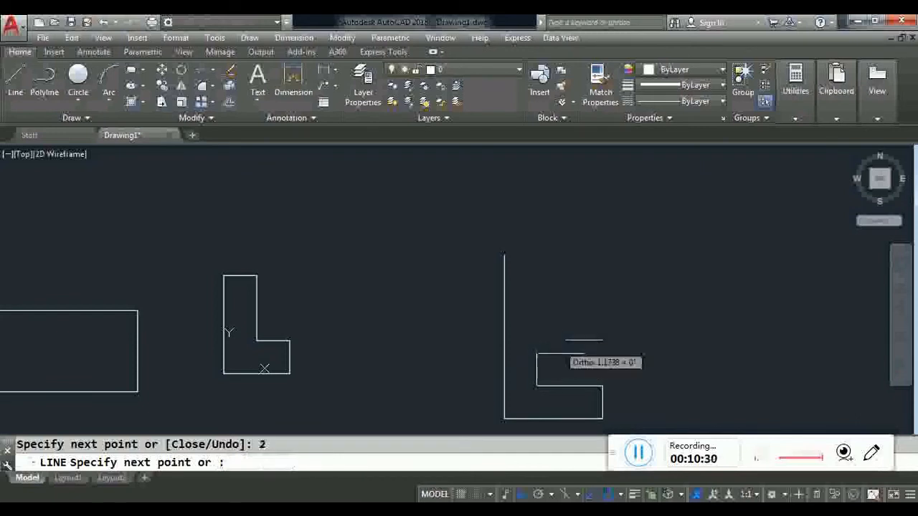
pyautogui.write('4')
pyautogui.press('Return')
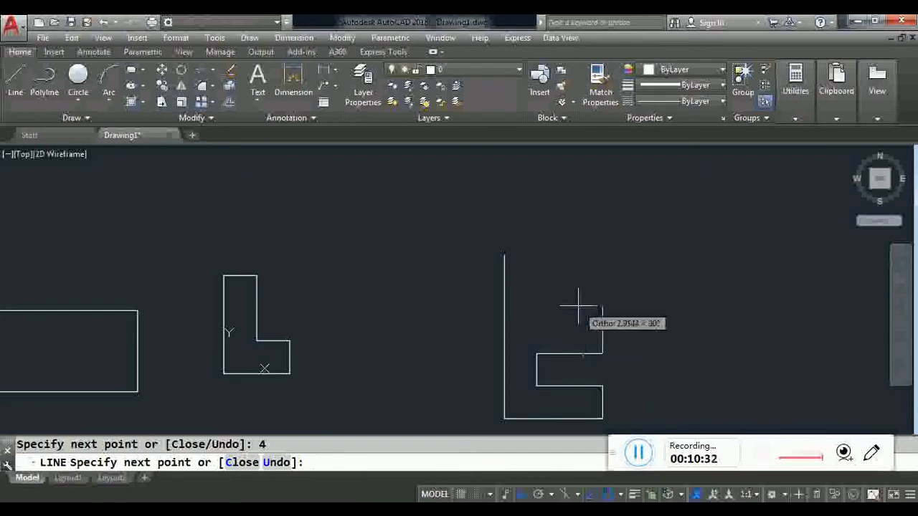
pyautogui.write('2')
pyautogui.press('Return')
# Step: Continue the E outline 4 units left, 2 units up and 4 units right to form the top arm's underside
pyautogui.write('4')
pyautogui.press('Return')
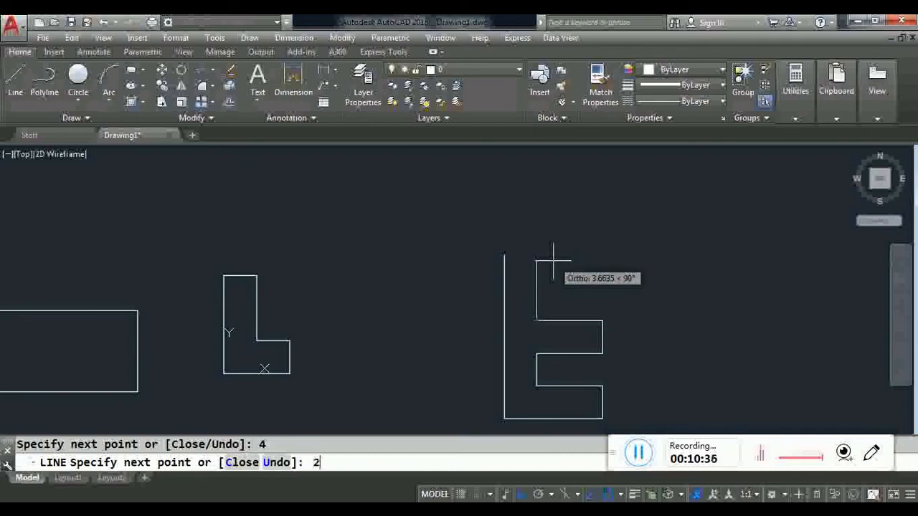
pyautogui.write('2')
pyautogui.press('Return')
pyautogui.write('4')
pyautogui.press('Return')
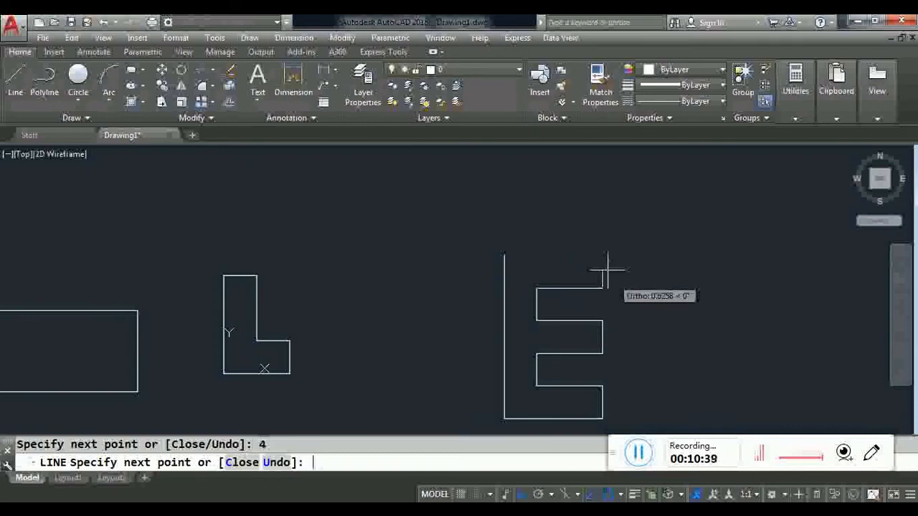
# Step: Finish the E outline with a 2-unit segment upward and a closing line to the upper end of the long vertical
pyautogui.write('2')
pyautogui.press('Return')
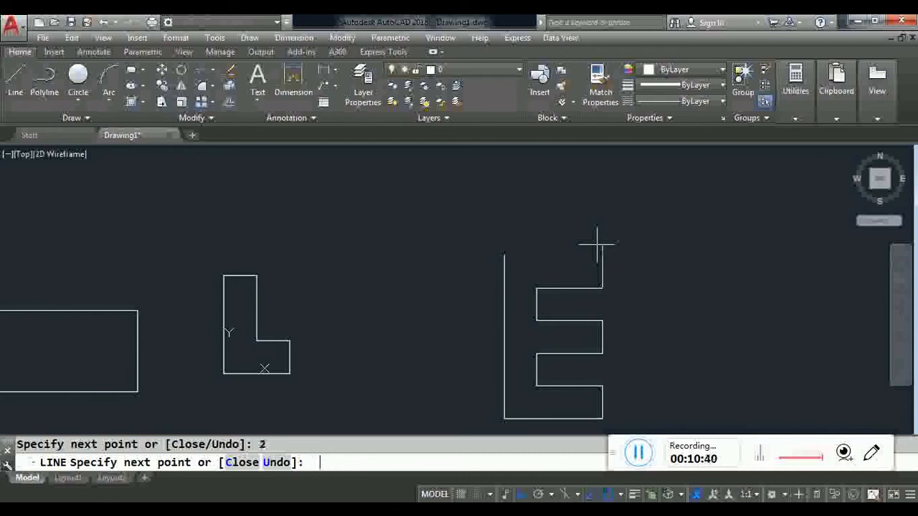
pyautogui.click(504, 254)
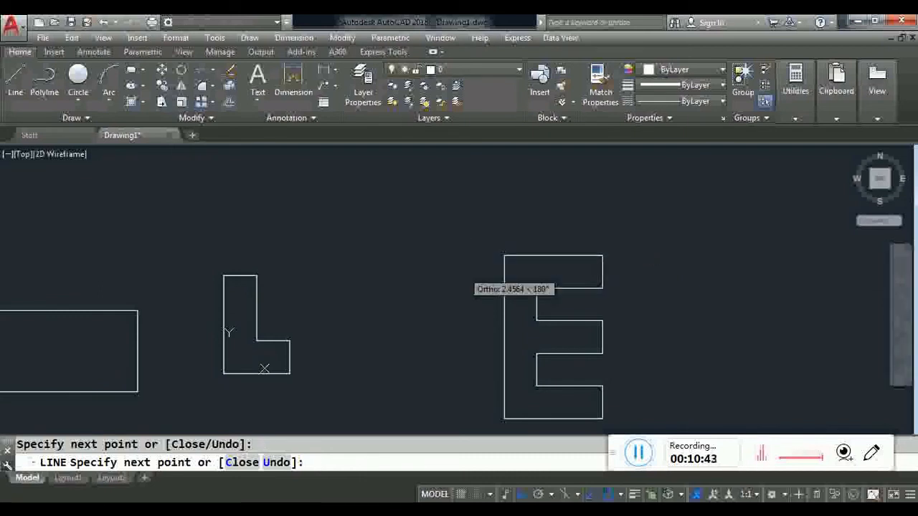
pyautogui.press('Escape')
# Step: Add linear dimensions to the E's bottom edge and to the vertical end of its bottom arm
pyautogui.moveTo(462, 281); pyautogui.dragTo(454, 214, button='middle')
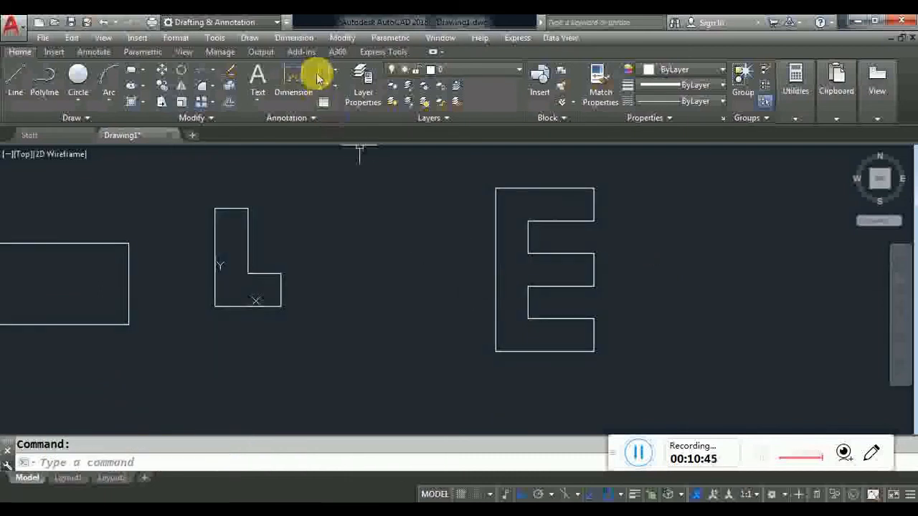
pyautogui.click(321, 73)
pyautogui.press('Return')
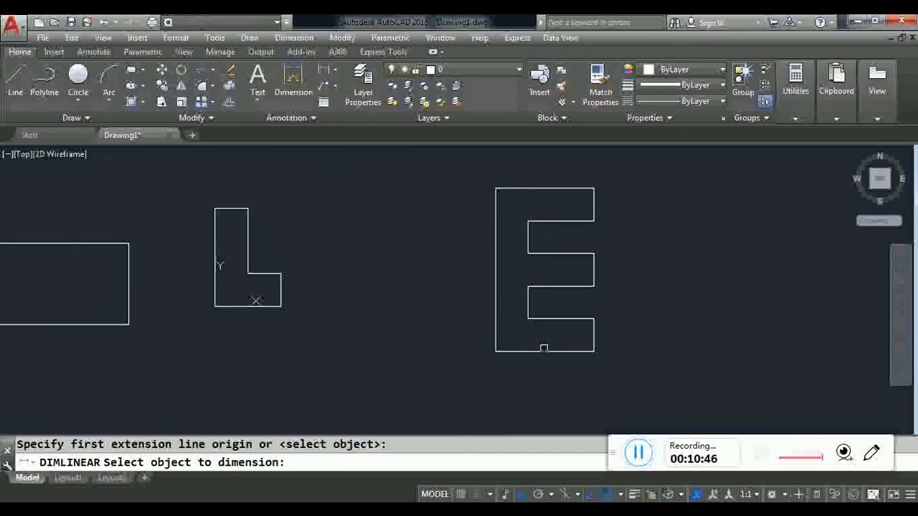
pyautogui.click(545, 350)
pyautogui.click(545, 365)
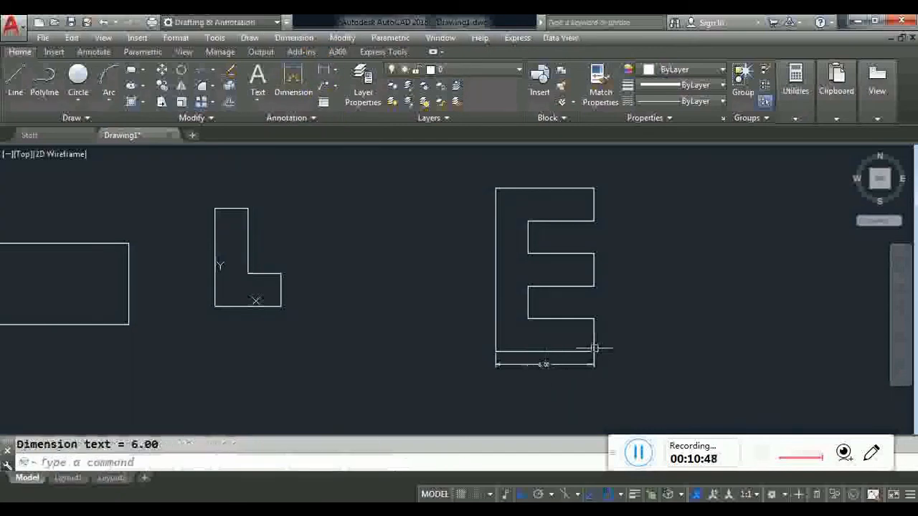
pyautogui.scroll(2, 595, 344)
pyautogui.press('Return')
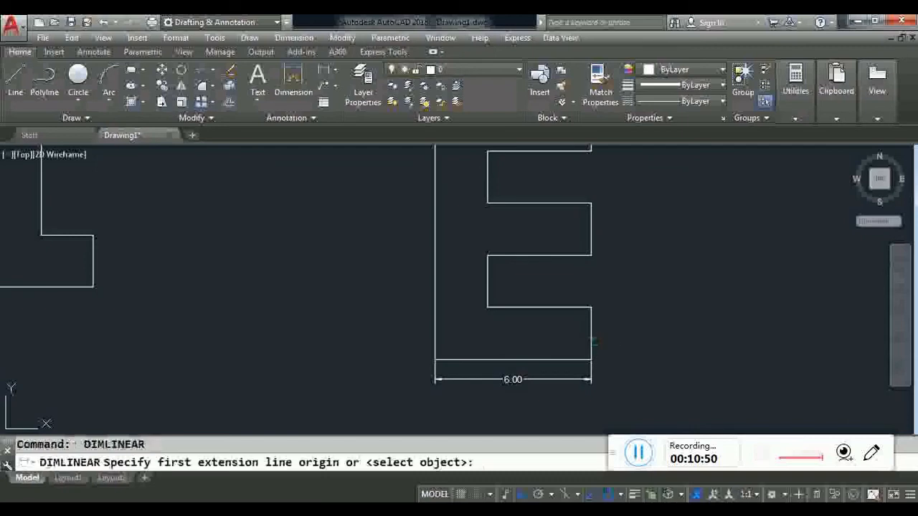
pyautogui.press('Return')
pyautogui.click(590, 340)
pyautogui.click(611, 333)
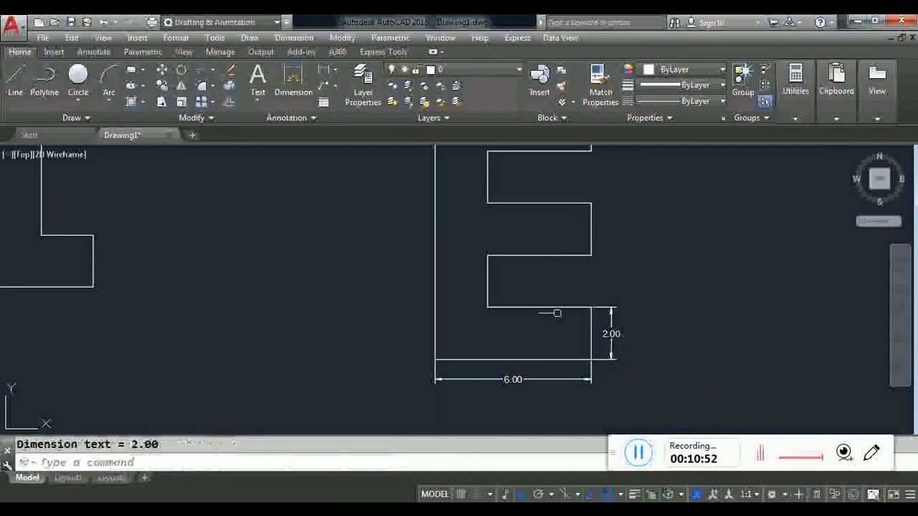
# Step: Add linear dimensions to the bottom arm's upper edge and to the E's full-height vertical side
pyautogui.press('Return')
pyautogui.press('Return')
pyautogui.click(542, 307)
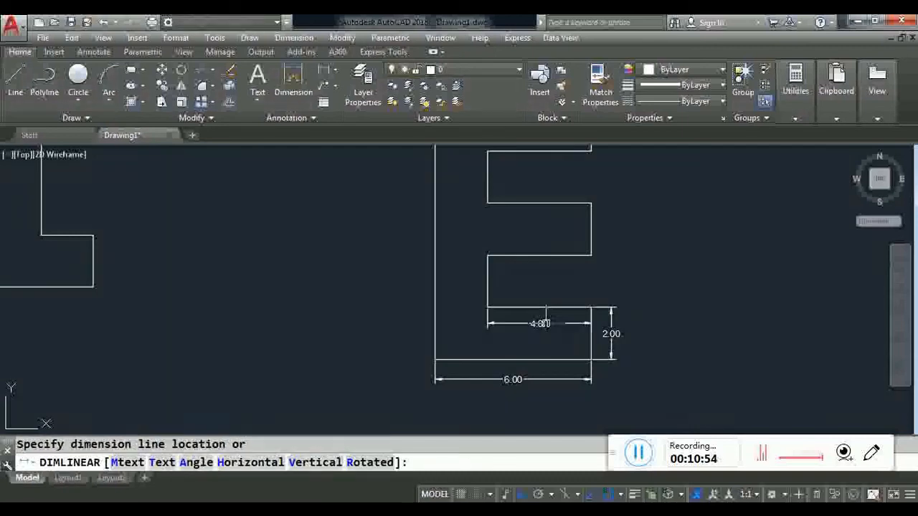
pyautogui.click(517, 323)
pyautogui.press('Return')
pyautogui.press('Return')
pyautogui.click(434, 299)
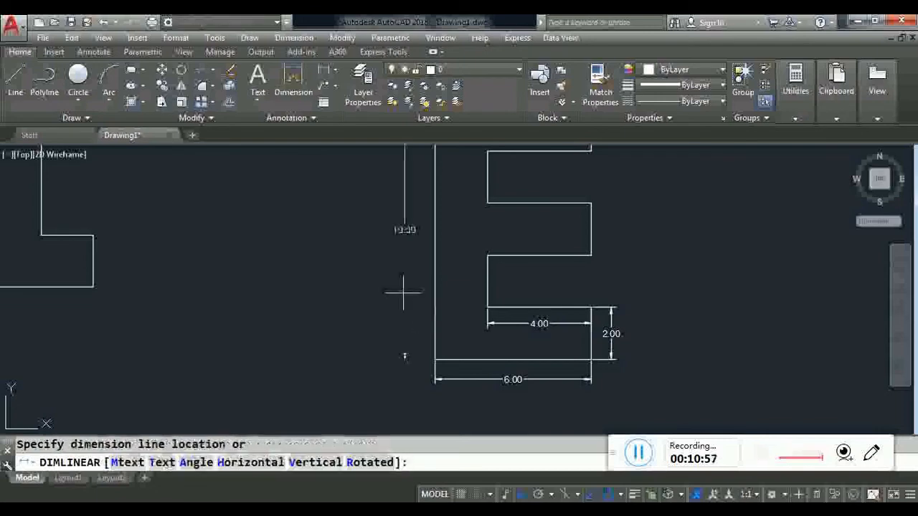
pyautogui.click(402, 293)
# Step: Add linear dimensions to the lower notch's inner vertical edge and to the middle arm's lower edge
pyautogui.press('Return')
pyautogui.press('Return')
pyautogui.click(487, 284)
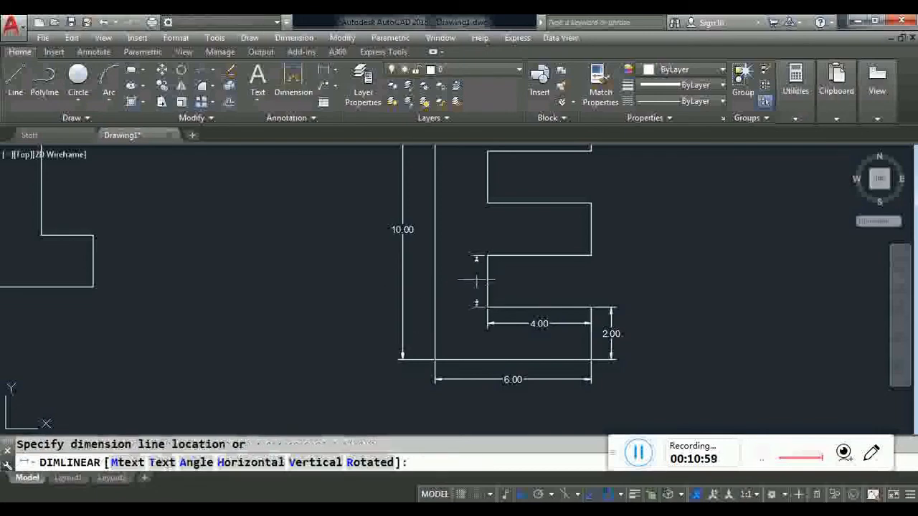
pyautogui.click(468, 281)
pyautogui.press('Return')
pyautogui.press('Return')
pyautogui.click(528, 254)
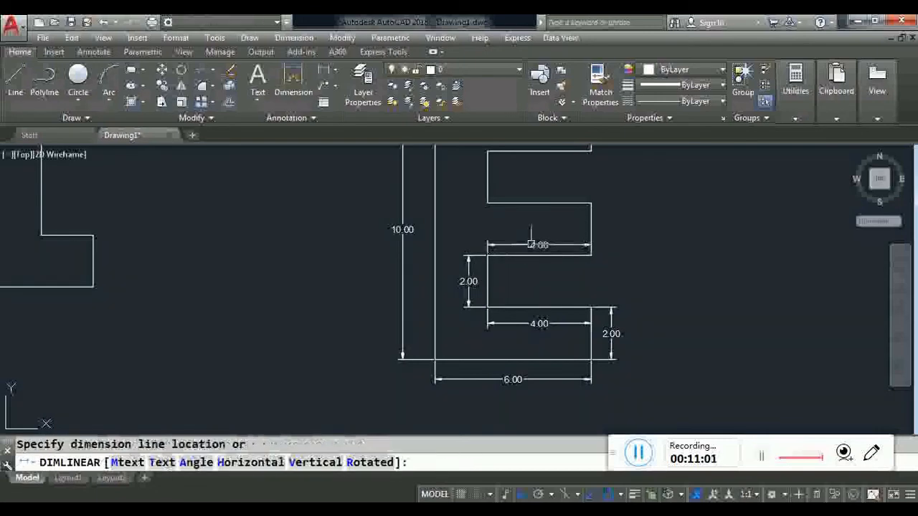
pyautogui.click(537, 244)
# Step: Add linear dimensions to the middle arm's vertical end and to its upper edge
pyautogui.press('Return')
pyautogui.press('Return')
pyautogui.click(590, 223)
pyautogui.click(609, 223)
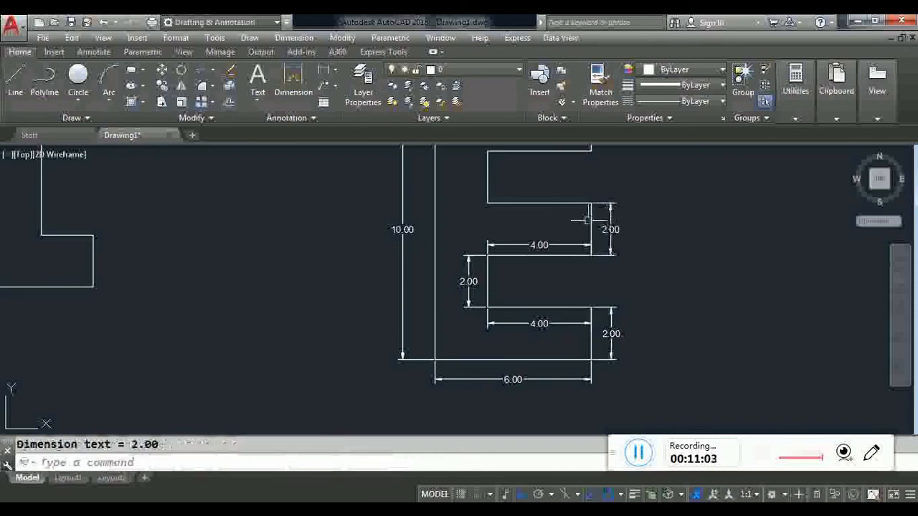
pyautogui.press('Return')
pyautogui.press('Return')
pyautogui.click(556, 203)
pyautogui.click(540, 185)
# Step: Add linear dimensions to the upper notch's inner vertical edge and to the top arm's lower edge
pyautogui.press('Return')
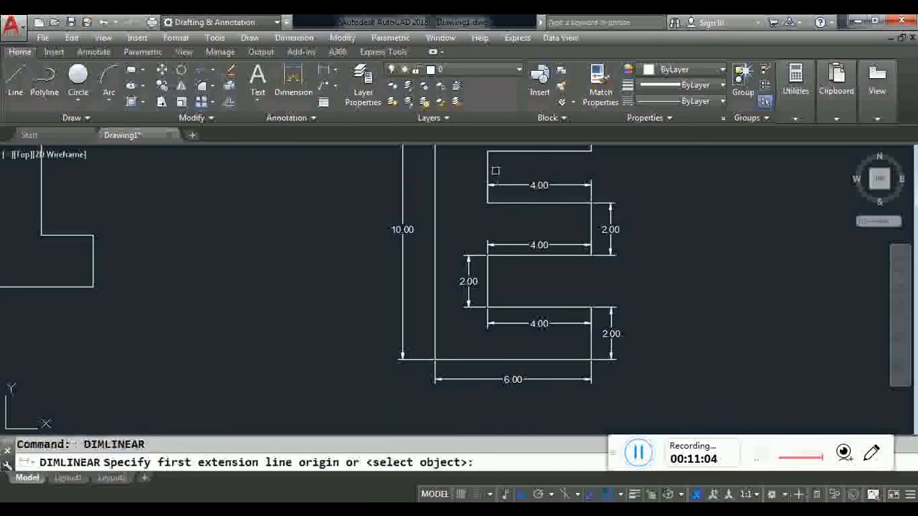
pyautogui.press('Return')
pyautogui.click(487, 171)
pyautogui.click(468, 179)
pyautogui.moveTo(468, 179); pyautogui.dragTo(466, 245, button='middle')
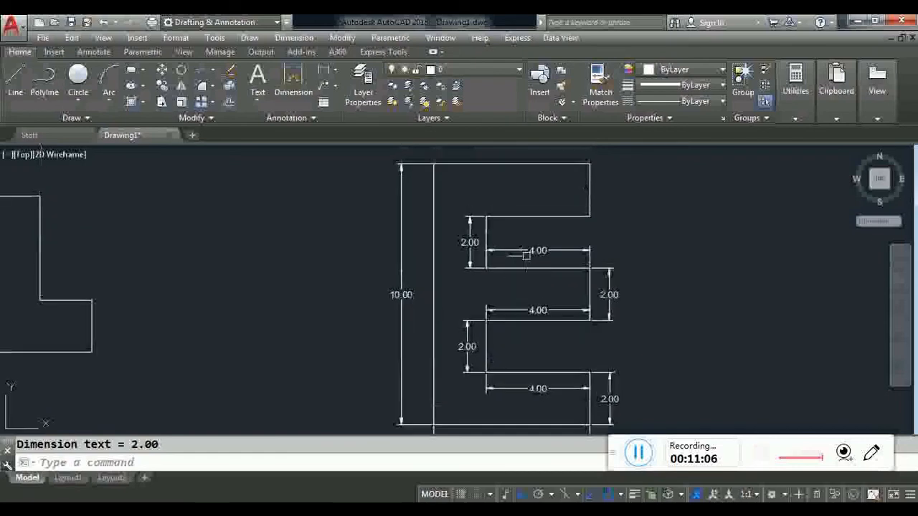
pyautogui.press('Return')
pyautogui.press('Return')
pyautogui.click(538, 216)
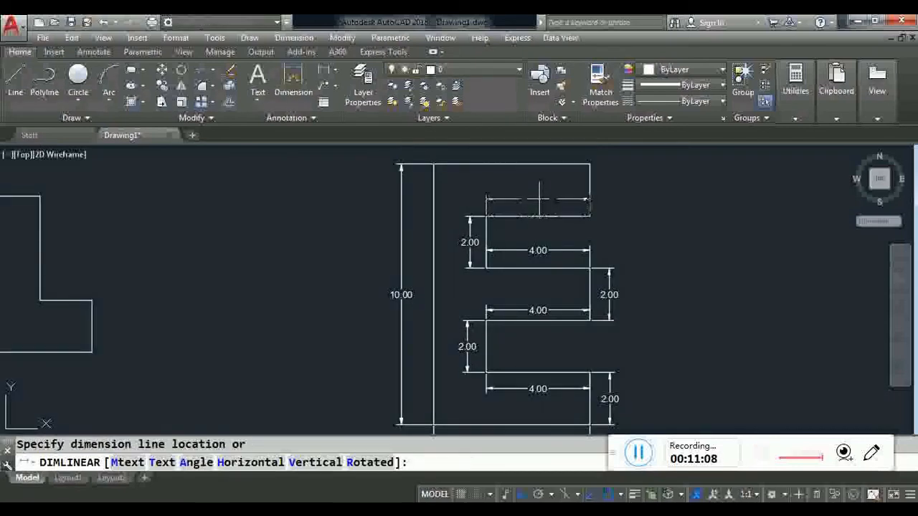
pyautogui.click(574, 200)
# Step: Add linear dimensions to the top arm's vertical end and to the E's top edge
pyautogui.press('Return')
pyautogui.press('Return')
pyautogui.click(590, 183)
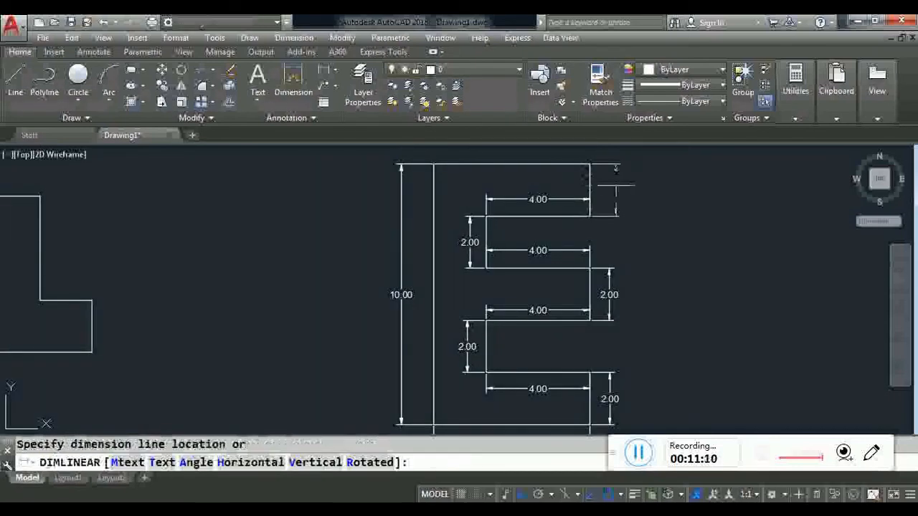
pyautogui.click(605, 189)
pyautogui.press('Return')
pyautogui.press('Return')
pyautogui.click(536, 165)
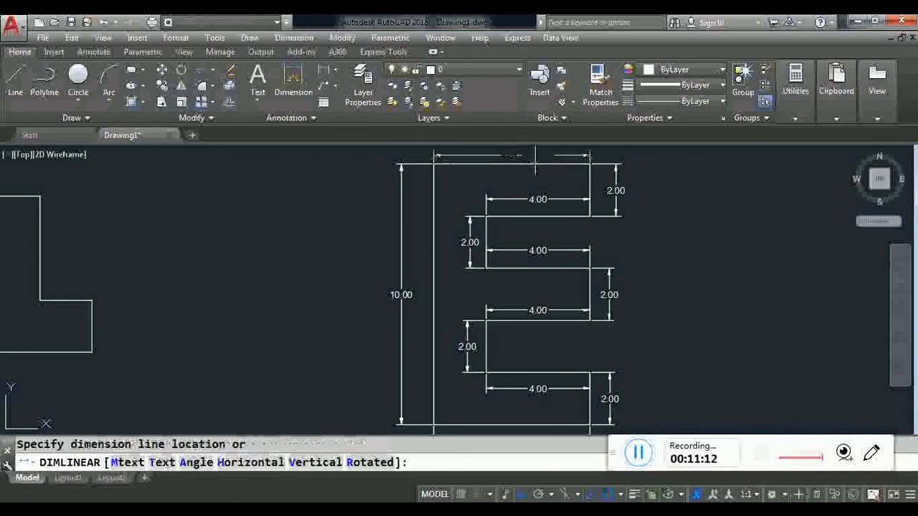
pyautogui.click(512, 154)
pyautogui.scroll(-2, 621, 221)
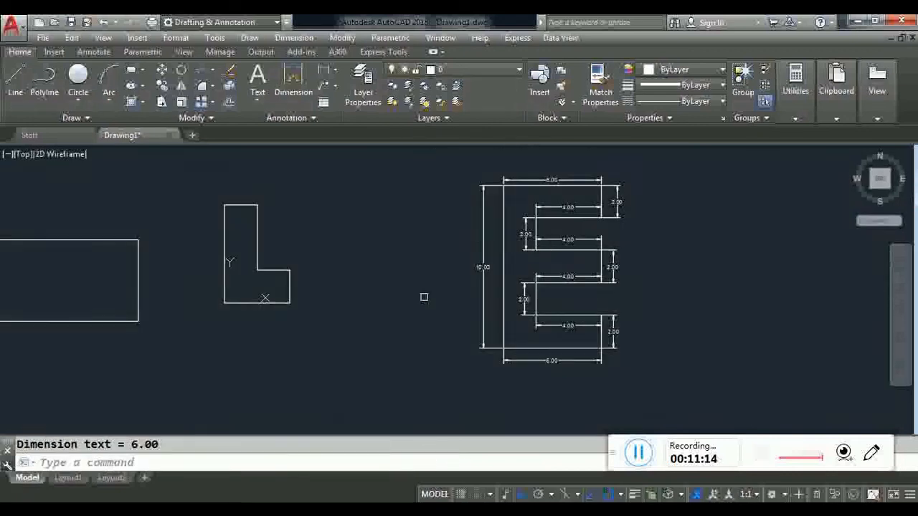
# Step: Move the UCS origin horizontally from the L shape's lower-left corner to the empty area beyond the dimensioned E
pyautogui.moveTo(413, 305); pyautogui.dragTo(335, 323, button='middle')
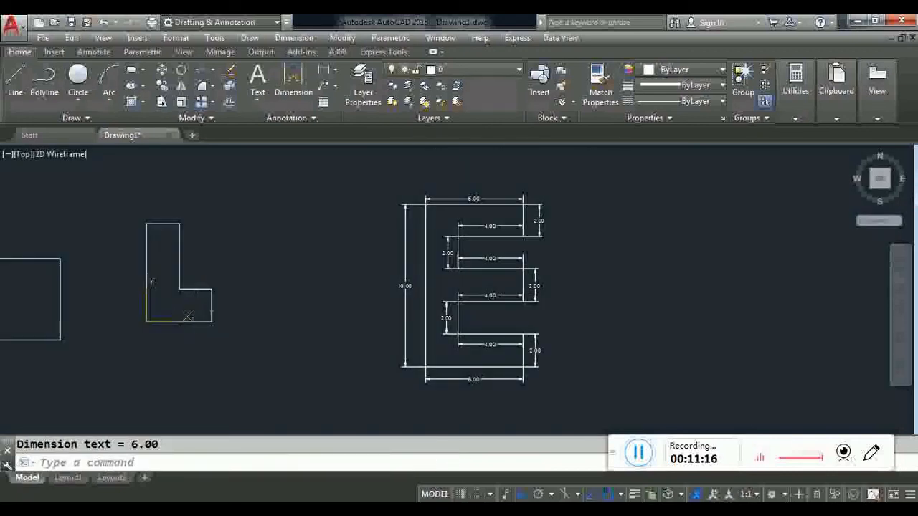
pyautogui.click(146, 322)
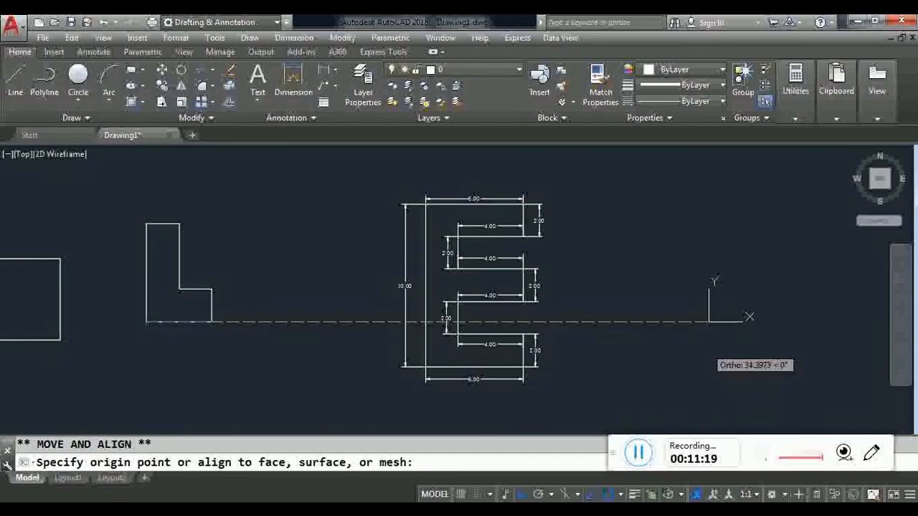
pyautogui.click(654, 322)
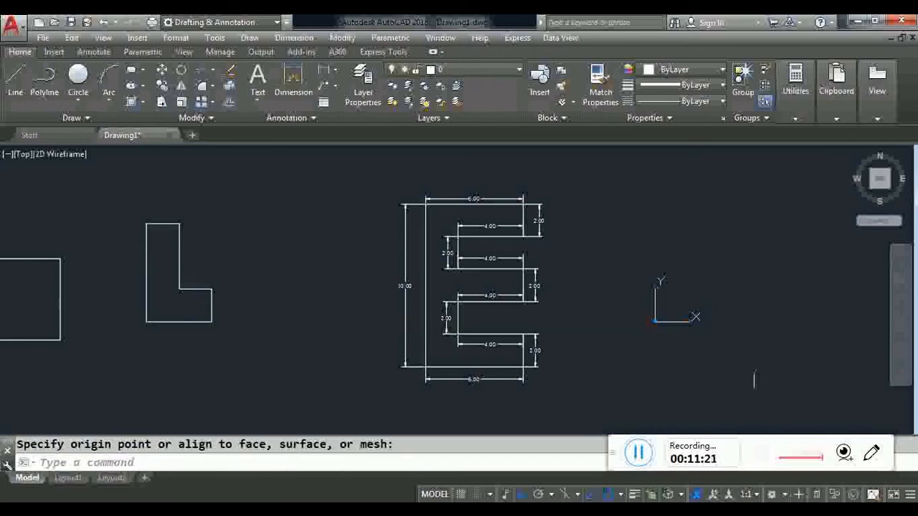
pyautogui.press('Escape')
# Step: Start a second E at the new origin with a line from 0,0 to 6,0, turning Ortho mode off
pyautogui.scroll(2, 701, 327)
pyautogui.scroll(-2, 652, 365)
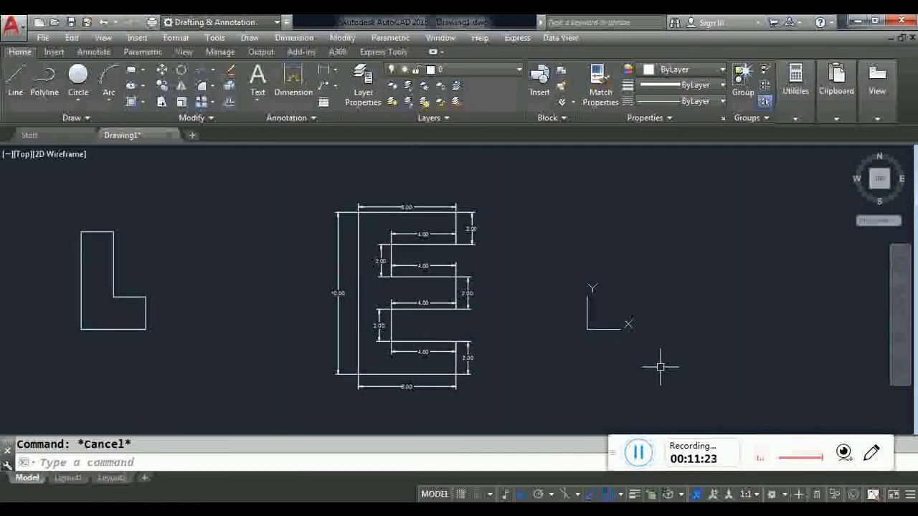
pyautogui.write('l ')
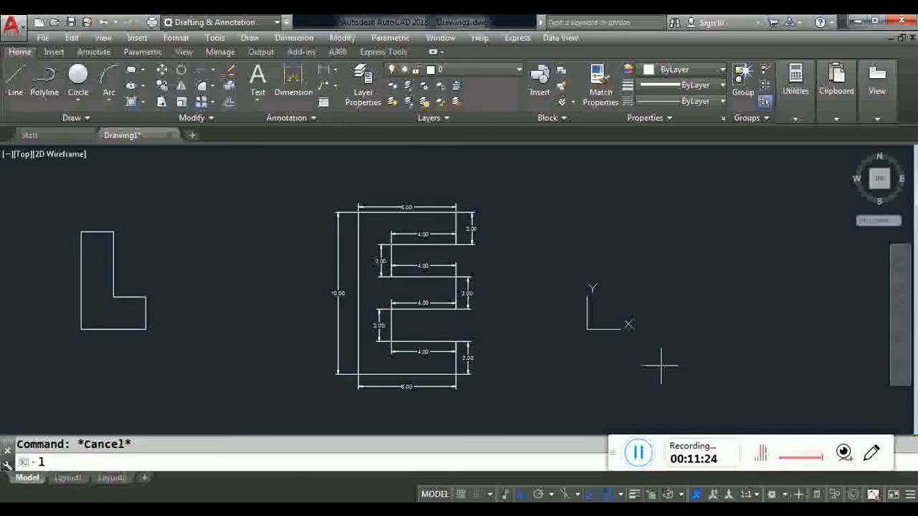
pyautogui.write('0')
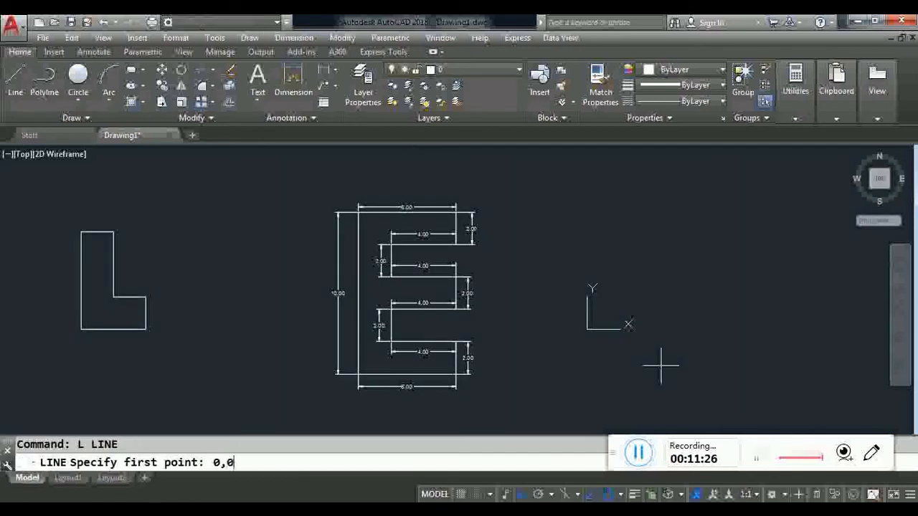
pyautogui.write(',0')
pyautogui.press('Return')
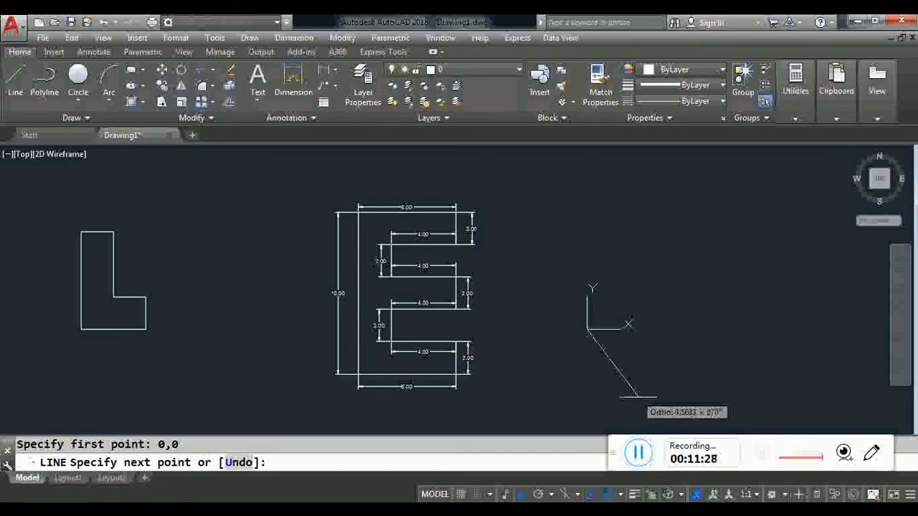
pyautogui.press('F8')
pyautogui.scroll(2, 676, 353)
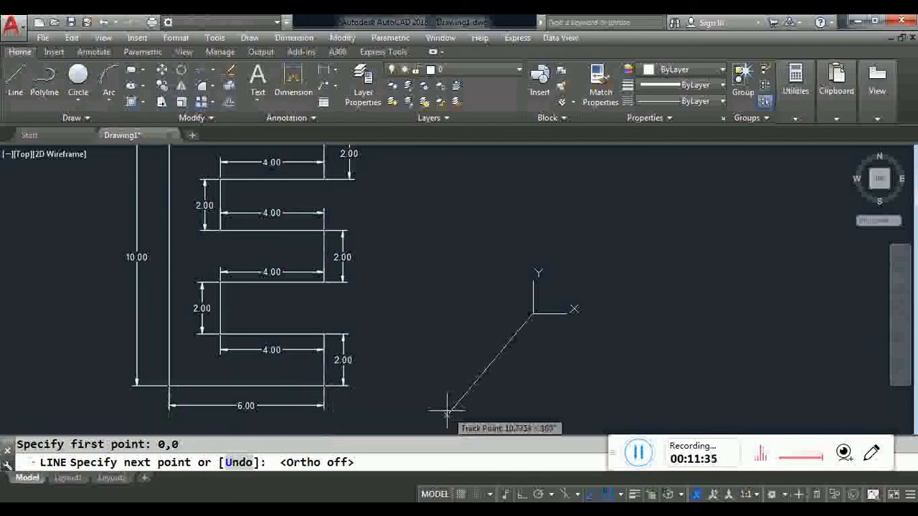
pyautogui.write('0')
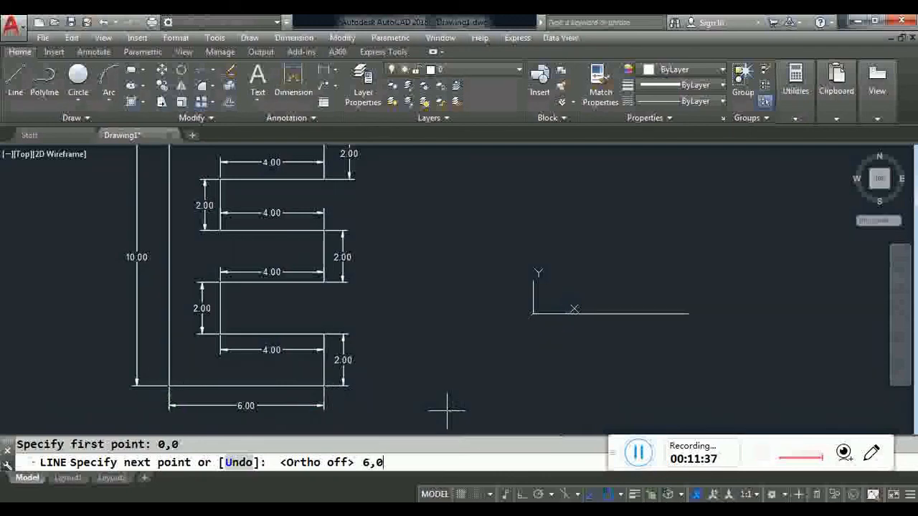
pyautogui.press('Return')
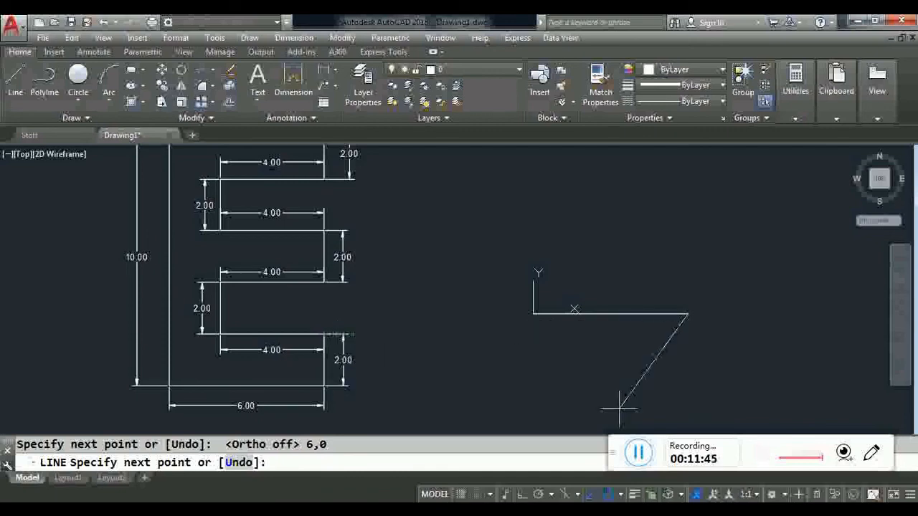
# Step: Continue the second E's bottom arm through the absolute coordinates 6,2 and 2,2
pyautogui.press('Return')
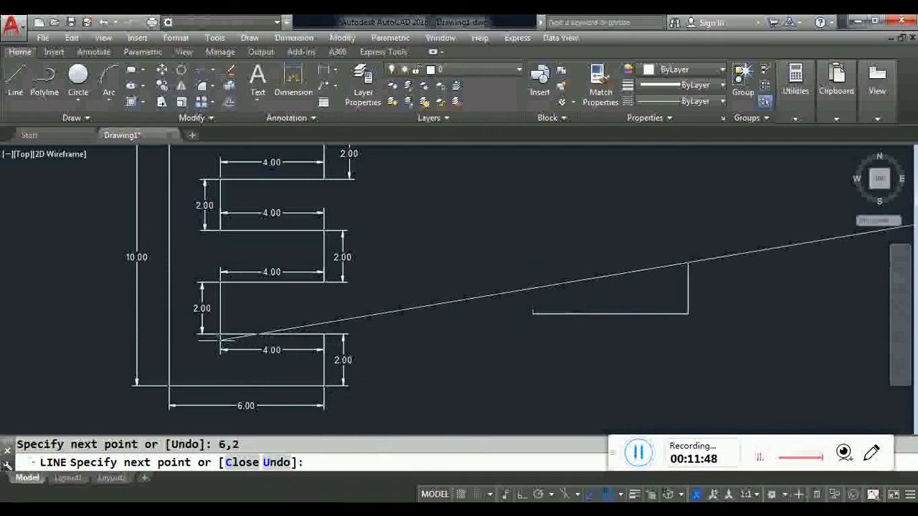
pyautogui.scroll(4, 218, 340)
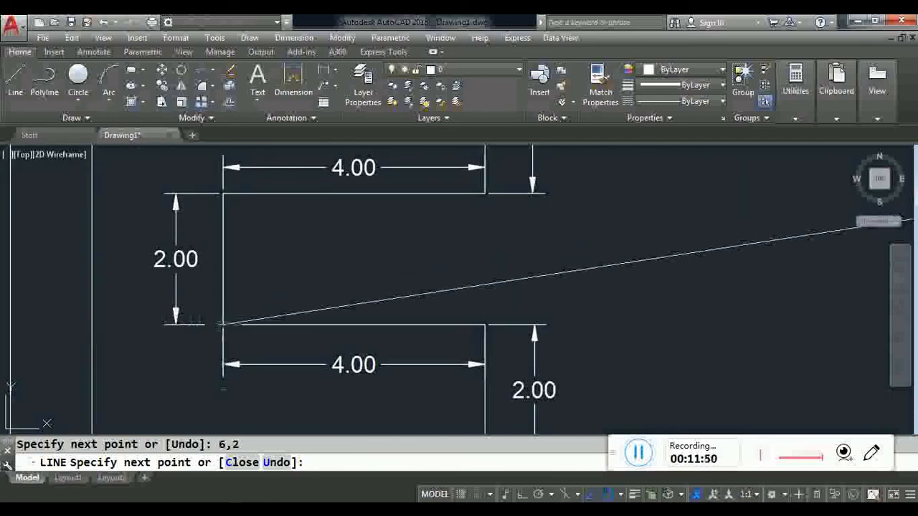
pyautogui.scroll(-2, 141, 325)
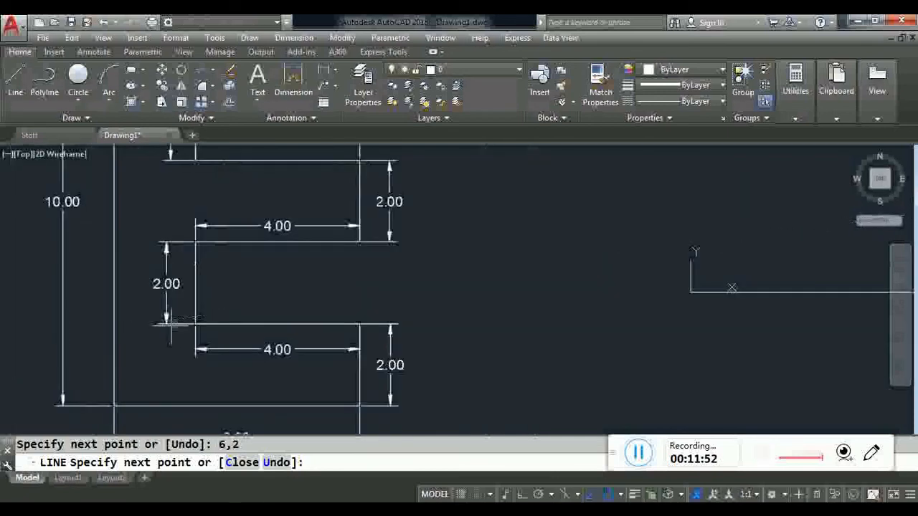
pyautogui.scroll(-4, 297, 280)
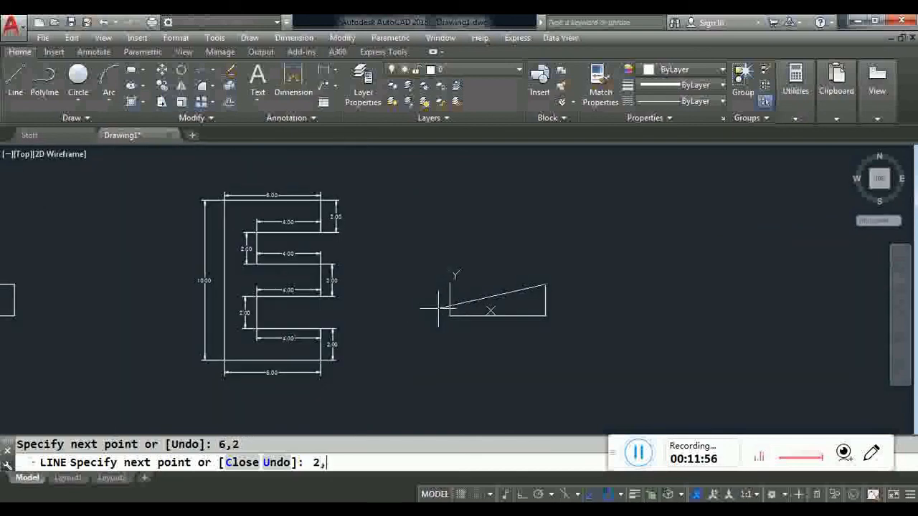
pyautogui.press('Return')
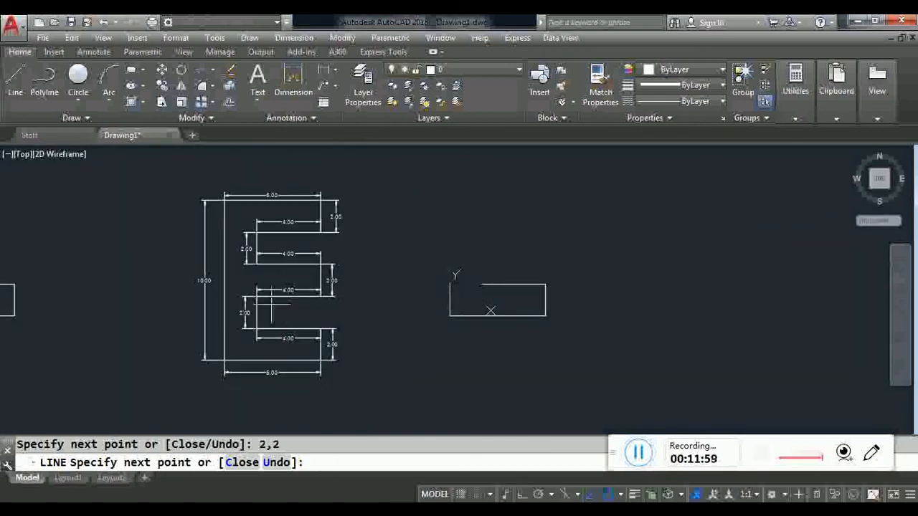
# Step: Continue the second E's outline through the absolute coordinates 2,4, 6,4 and 6,6 to form the lower gap and the middle arm's end
pyautogui.scroll(4, 263, 303)
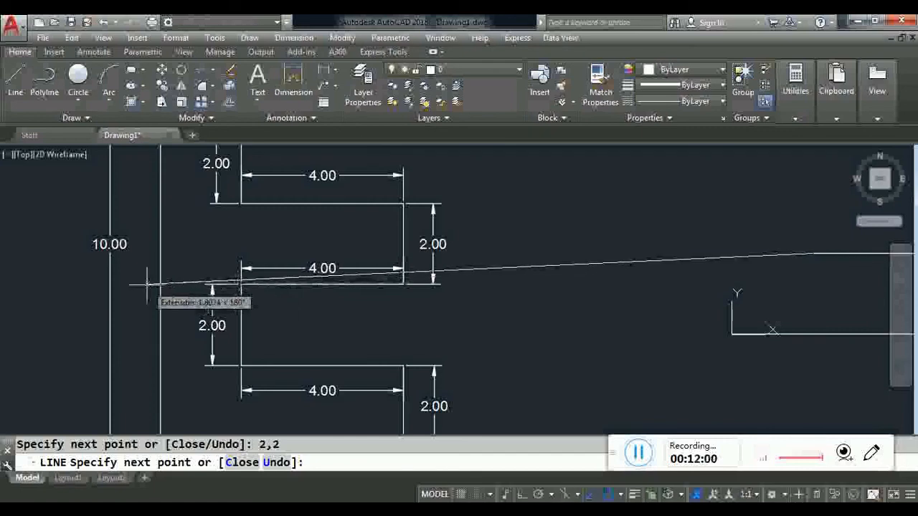
pyautogui.scroll(-2, 180, 287)
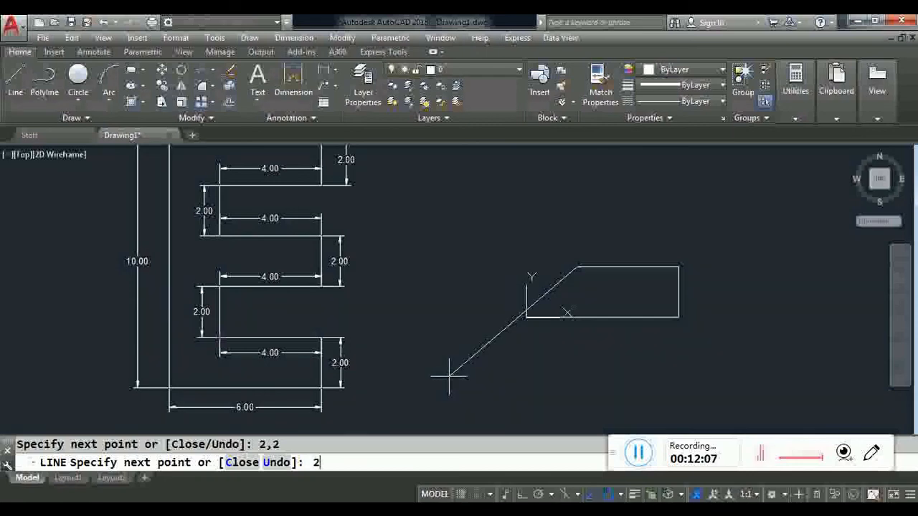
pyautogui.press('Return')
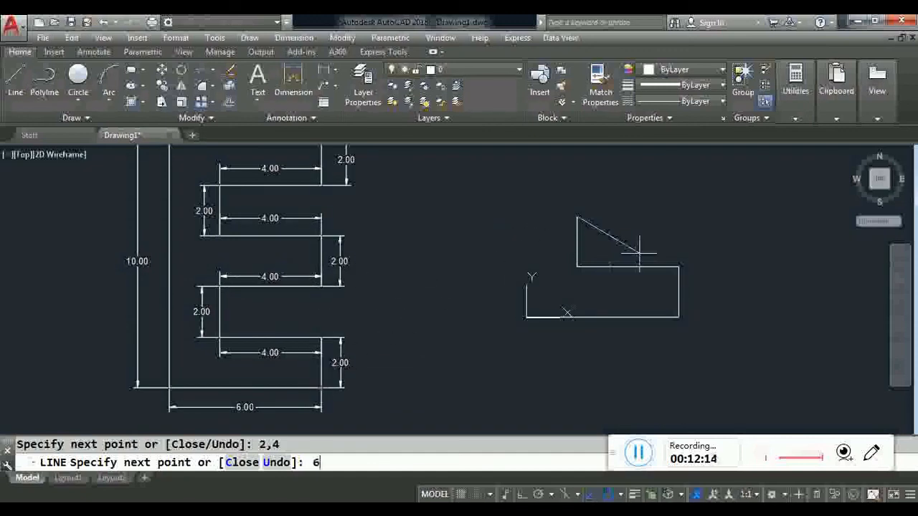
pyautogui.press('Return')
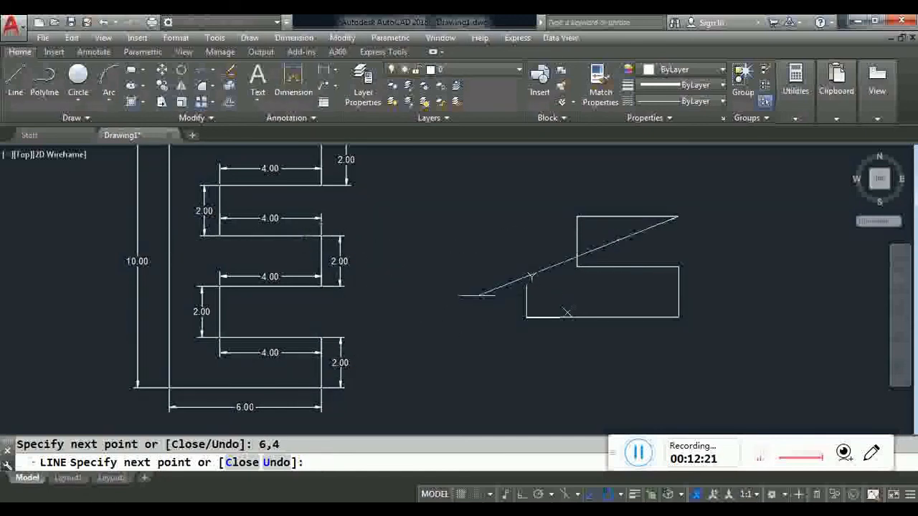
pyautogui.write('6,')
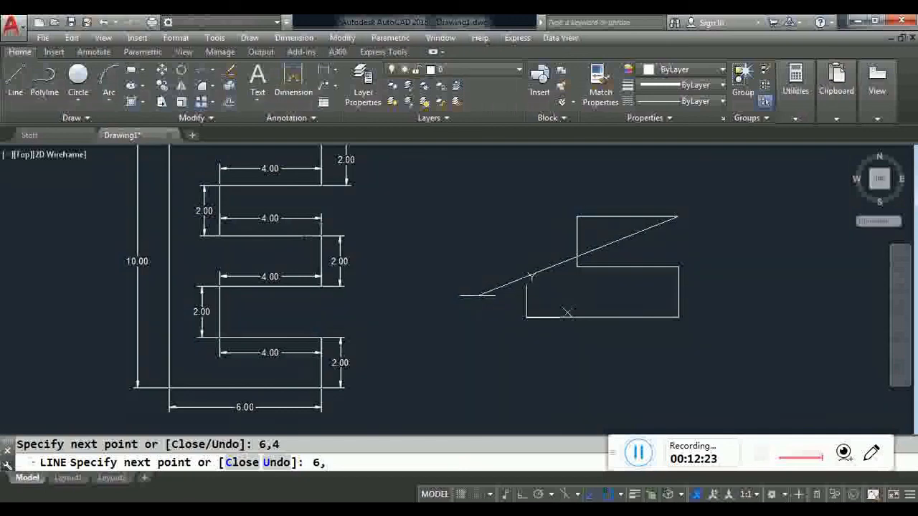
pyautogui.write('6')
pyautogui.press('Return')
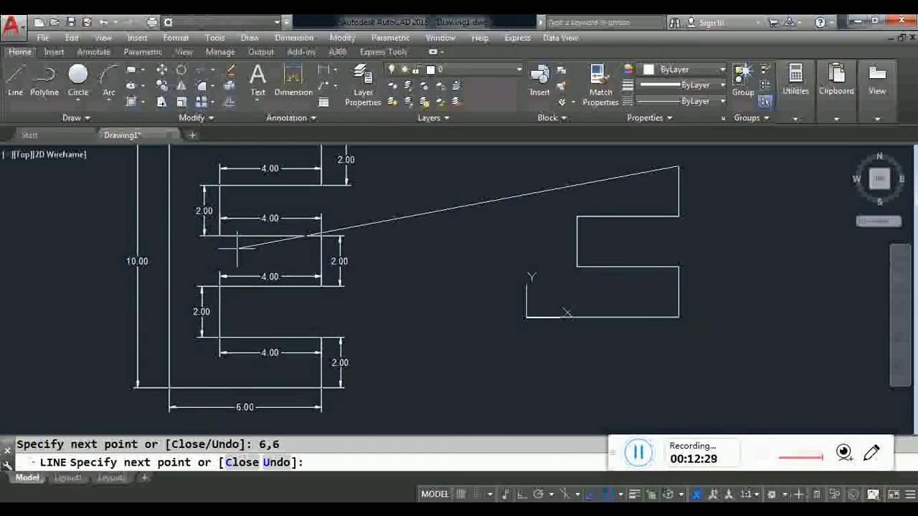
pyautogui.write('6,6')
pyautogui.press('Return')
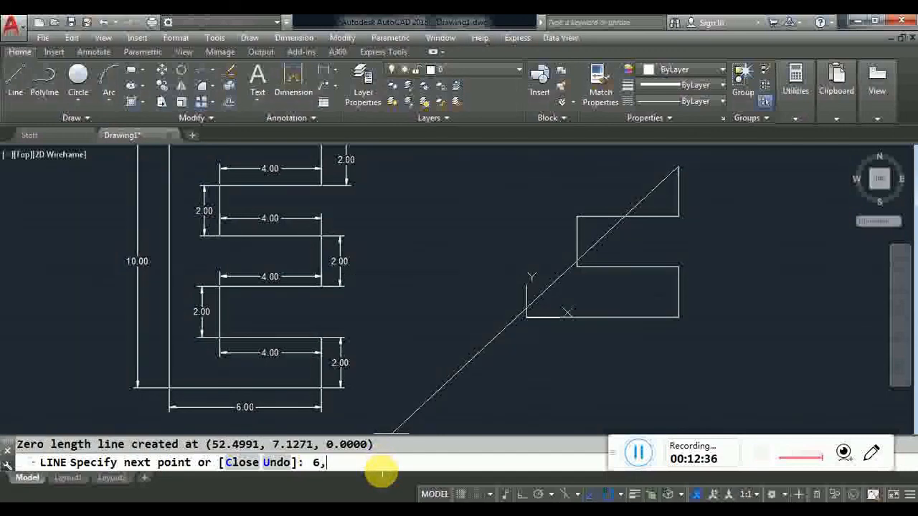
pyautogui.press('BackSpace')
pyautogui.press('BackSpace')
pyautogui.press('BackSpace')
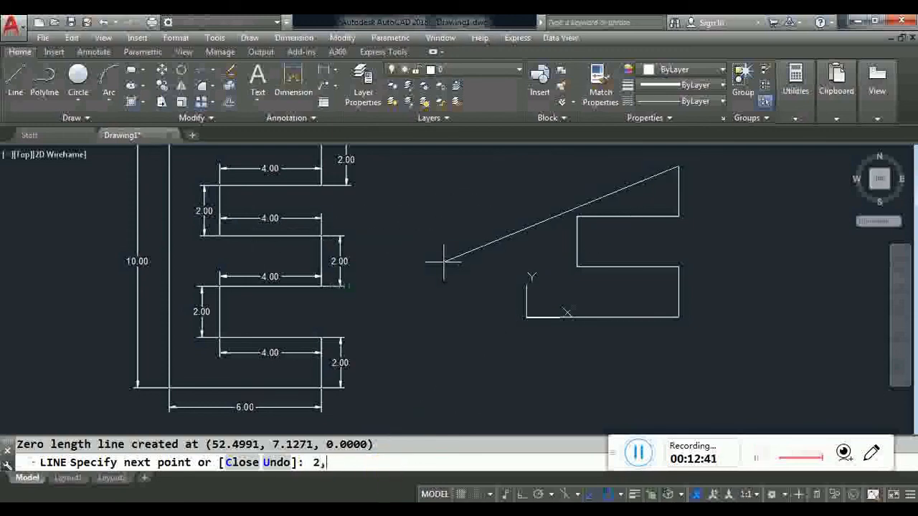
# Step: Draw the middle arm's upper edge to 2,6 and the upper gap's inner edge to 2,8
pyautogui.write('2,6')
pyautogui.press('Return')
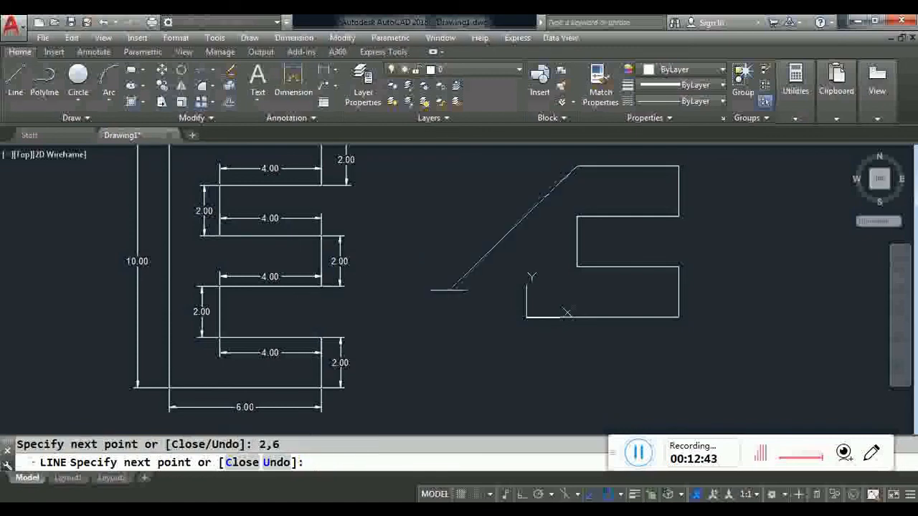
pyautogui.scroll(-2, 444, 307)
pyautogui.scroll(2, 315, 229)
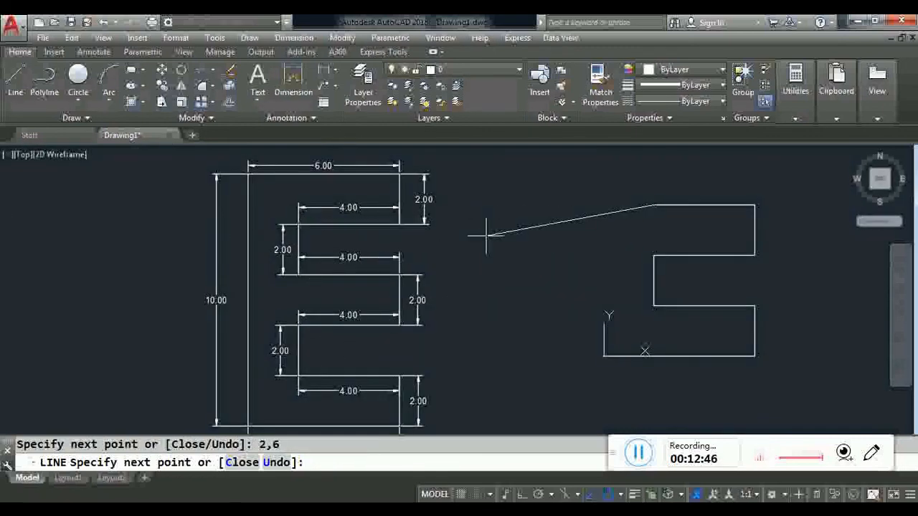
pyautogui.press('Return')
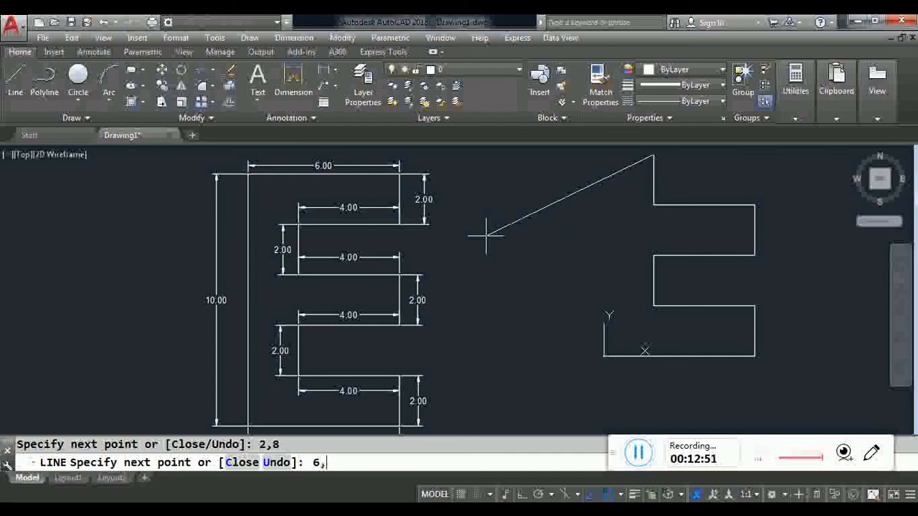
# Step: Complete the second E's top arm and spine through 6,8, 6,10 and 0,10 back to 0,0, and end the line
pyautogui.write('6,8')
pyautogui.press('Return')
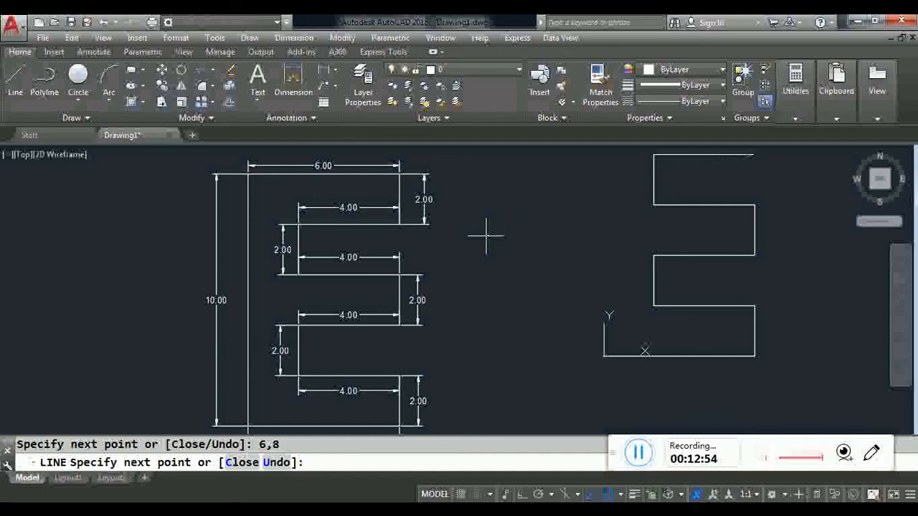
pyautogui.write('6,10')
pyautogui.press('Return')
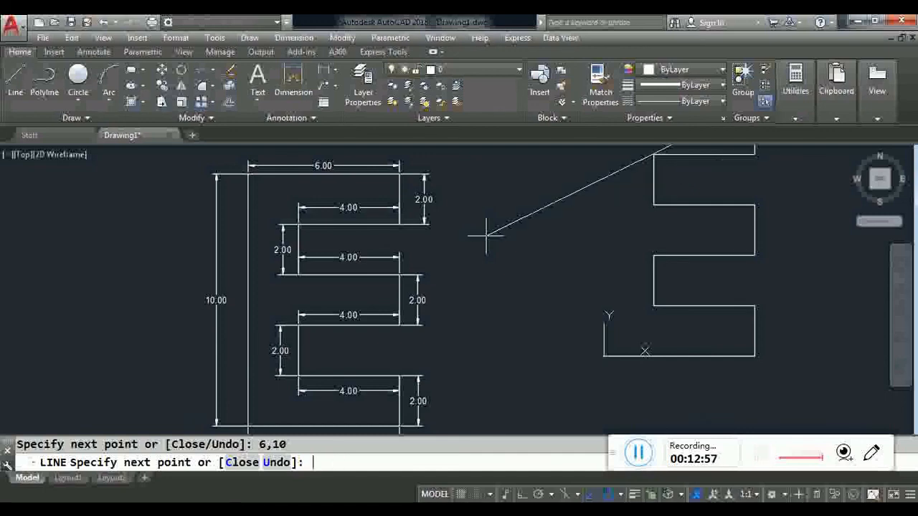
pyautogui.write('0')
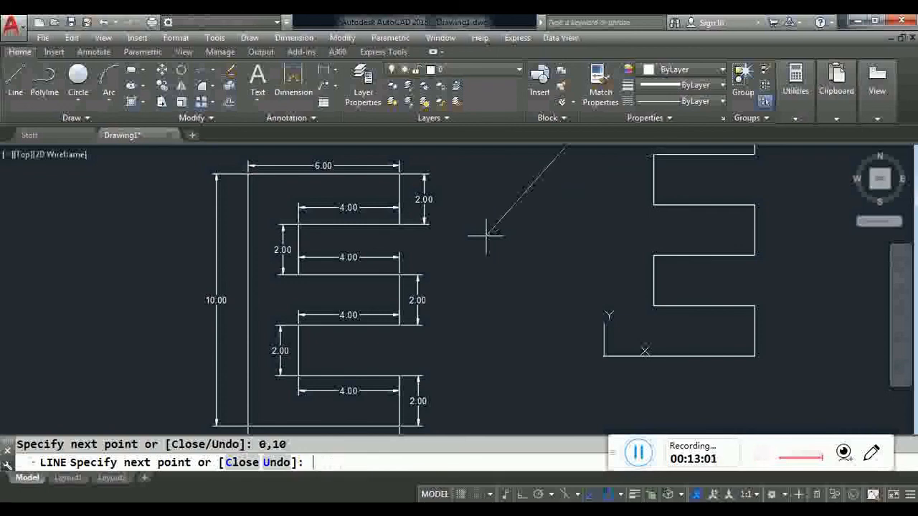
pyautogui.write(',0')
pyautogui.press('Return')
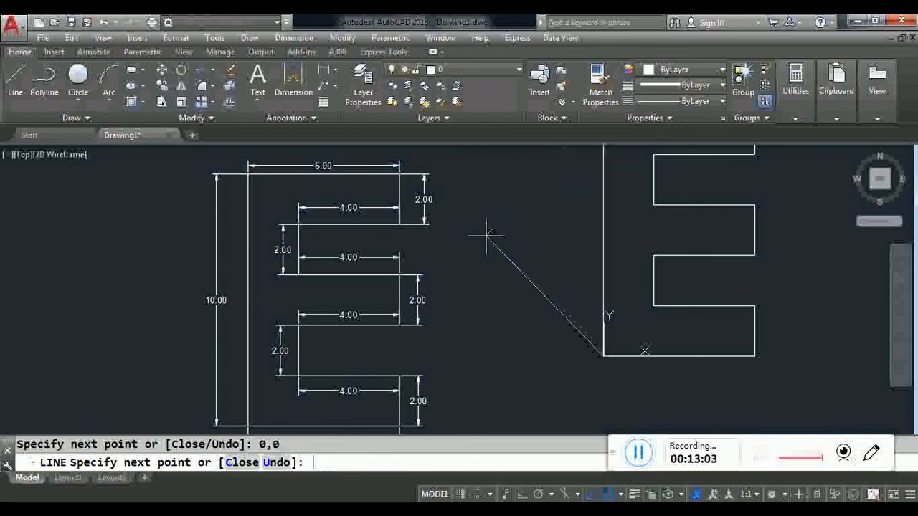
pyautogui.press('Return')
pyautogui.scroll(-2, 481, 237)
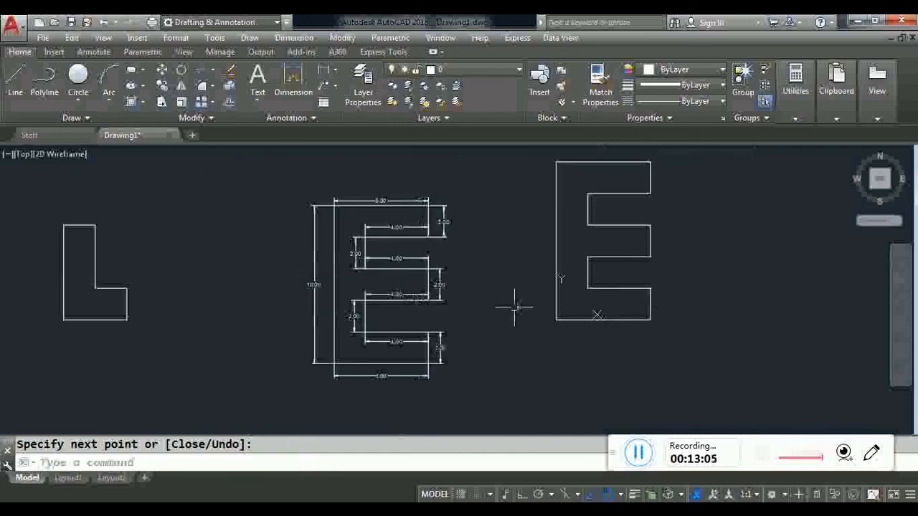
# Step: Erase the dimensioned E with all its dimensions and the second E
pyautogui.click(490, 380)
pyautogui.click(272, 191)
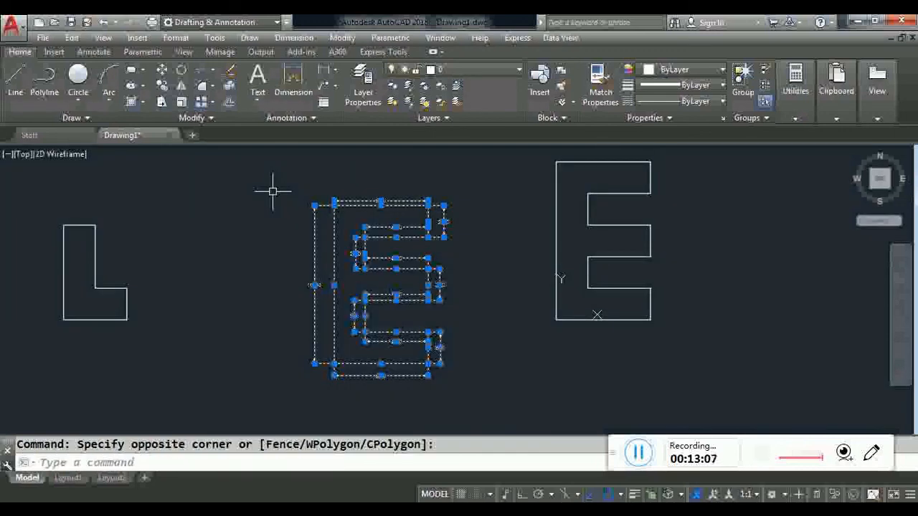
pyautogui.press('Delete')
pyautogui.click(690, 345)
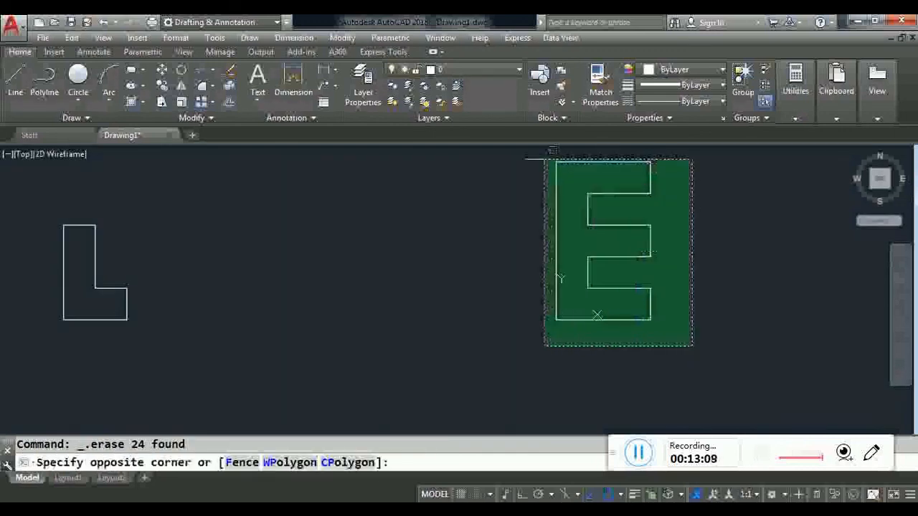
pyautogui.click(549, 156)
pyautogui.press('Delete')
# Step: Erase the remaining L shape to leave the drawing area empty
pyautogui.click(168, 324)
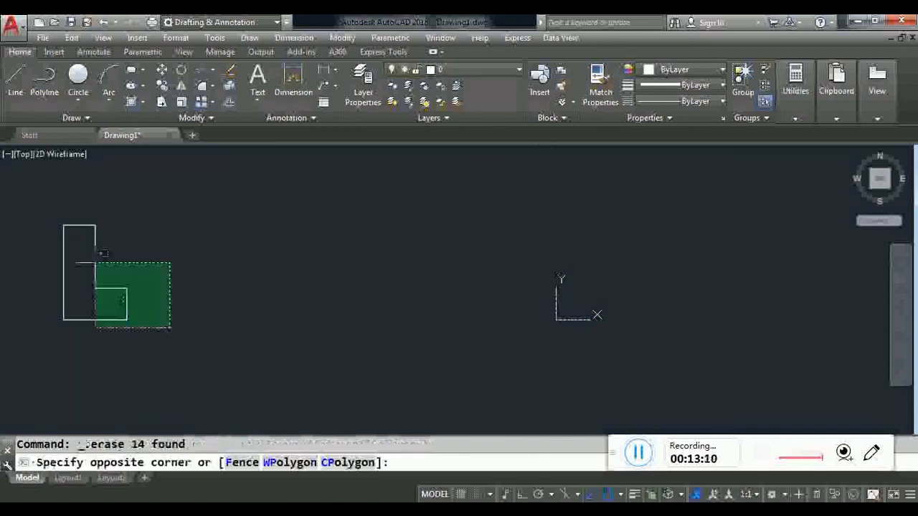
pyautogui.click(58, 189)
pyautogui.press('Delete')
pyautogui.moveTo(425, 322); pyautogui.dragTo(104, 358, button='middle')
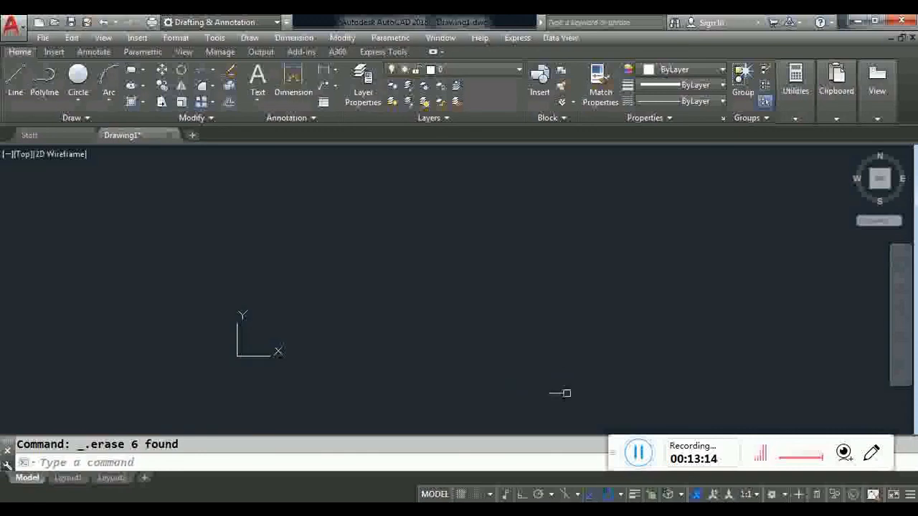
pyautogui.click(638, 451)
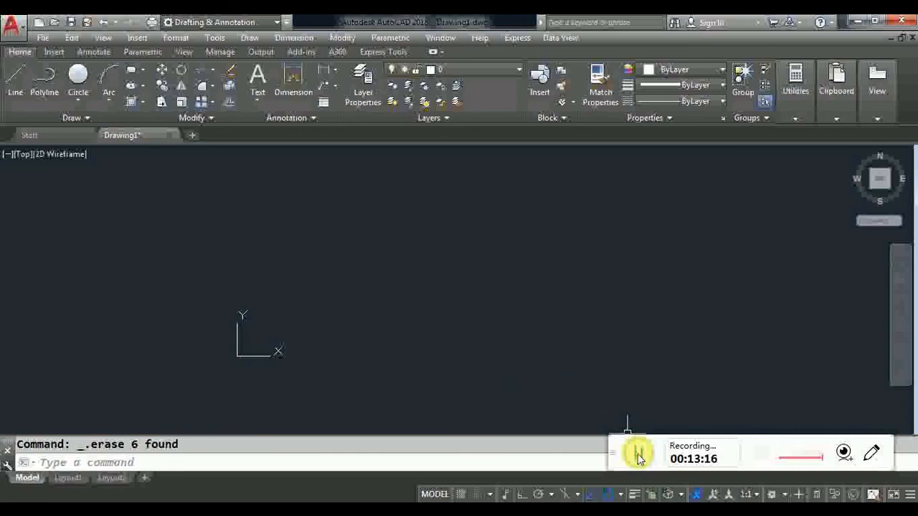